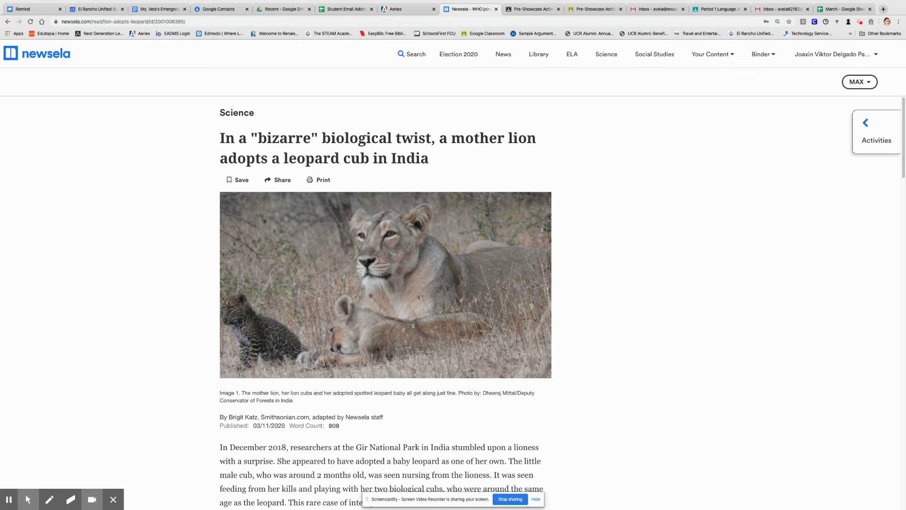
- Enlarge the article about the mother lion adopting a leopard cub for easier reading
key(super+equal)
key(super+equal)
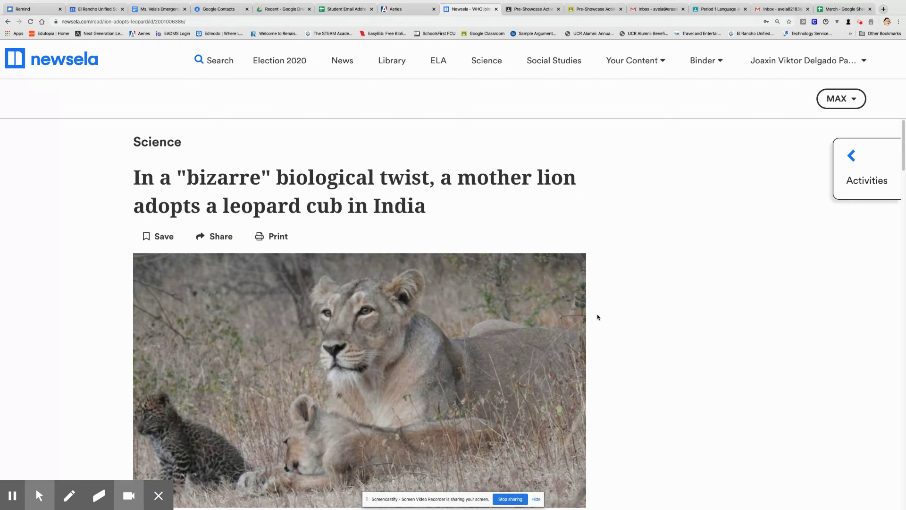
scroll(643, 322, down, 1)
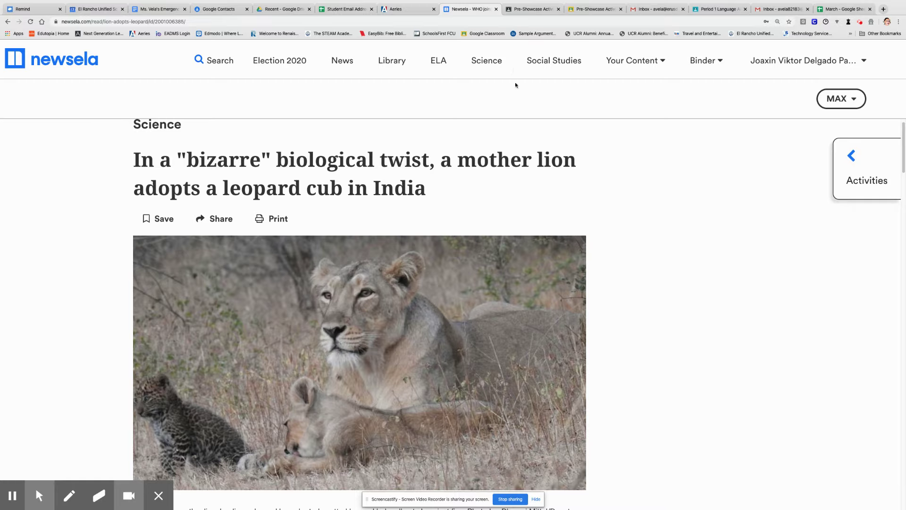
- Switch to Google Classroom and review the Pre-Showcase Activity instructions and its attached Google Doc, closing the document when done
click(522, 11)
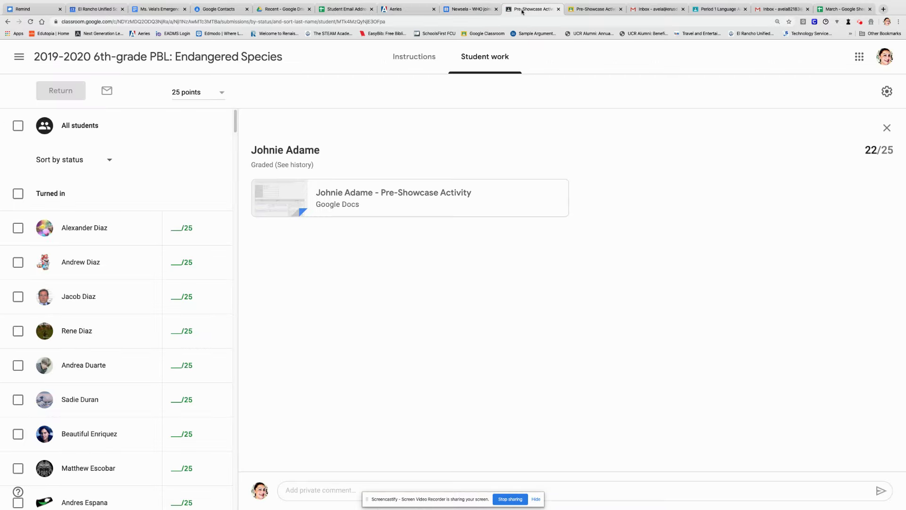
click(414, 57)
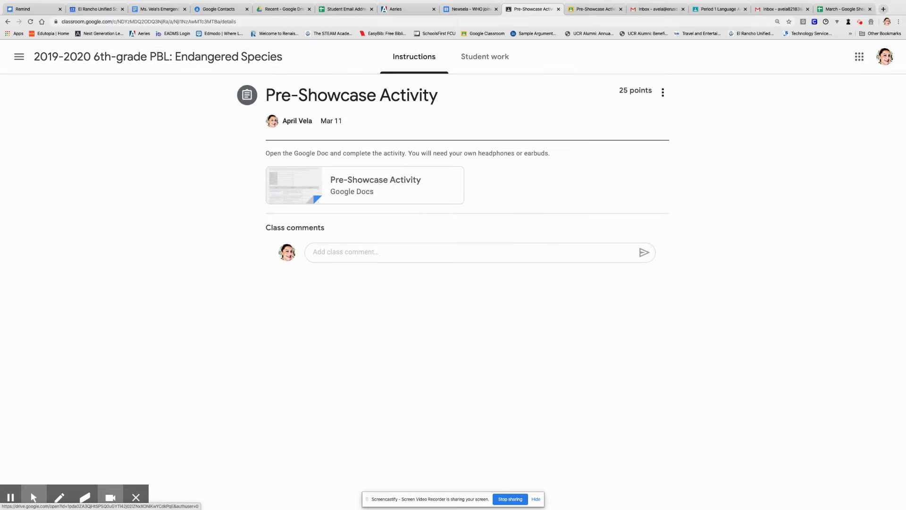
click(390, 185)
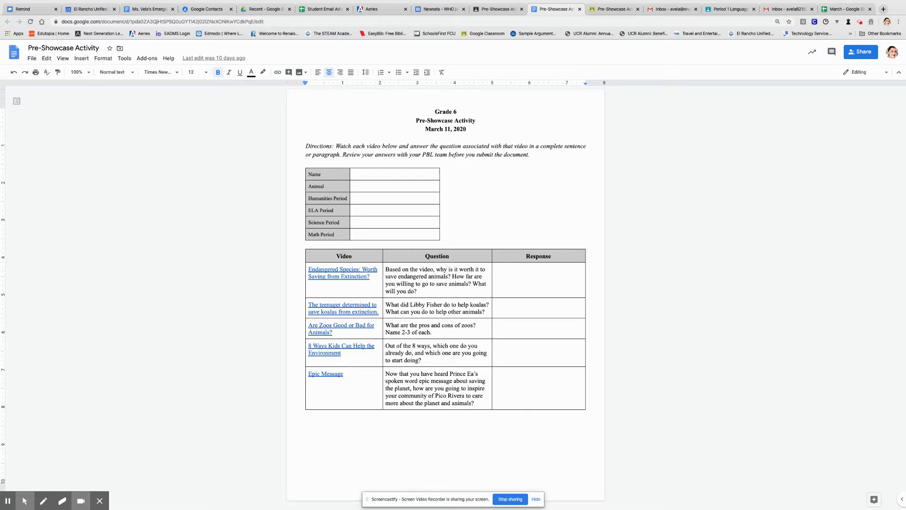
click(580, 11)
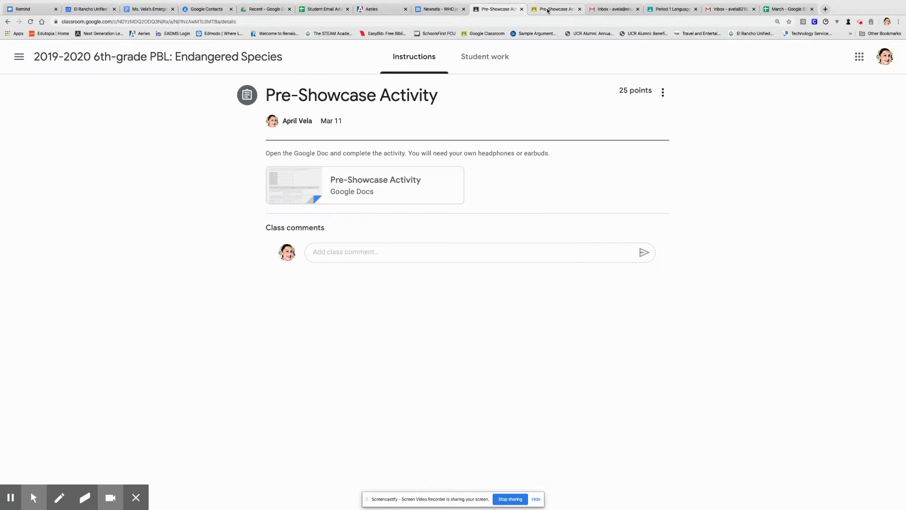
- Open the student work overview of the Day #2 Assignment in the Period 1 Language Arts 6 class
click(669, 10)
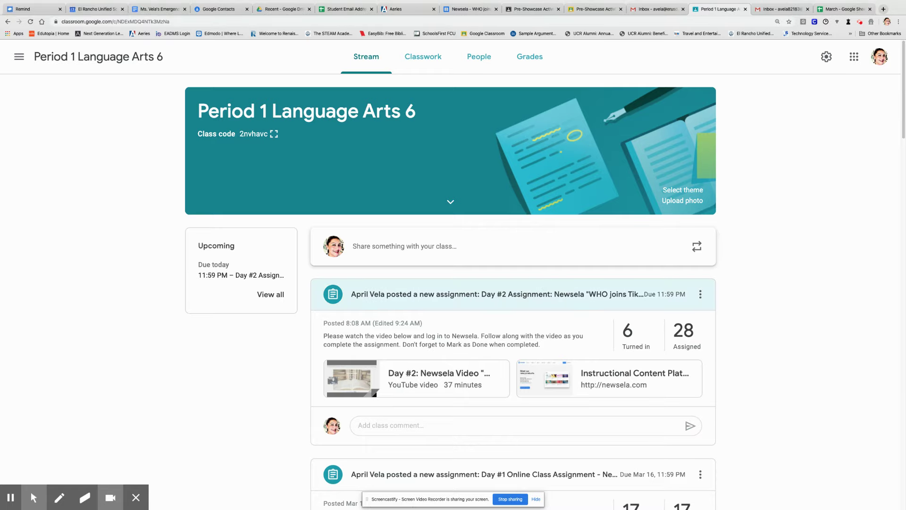
click(542, 293)
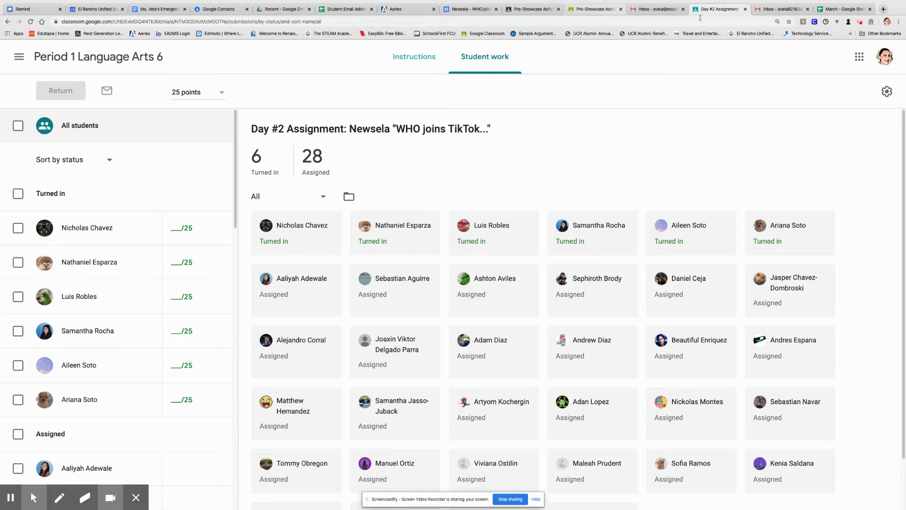
- Switch Classroom to the student's account and open the Day #2 Assignment in Period 1 Language Arts 6
click(859, 57)
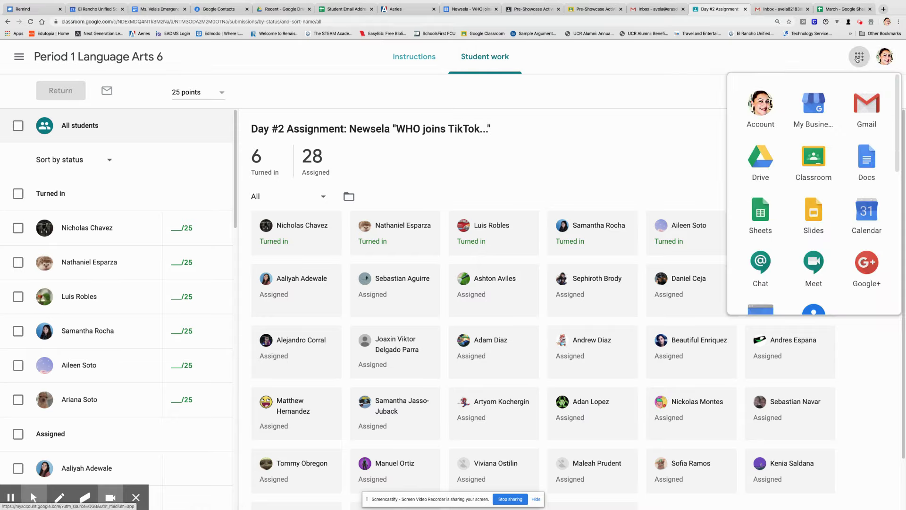
click(885, 57)
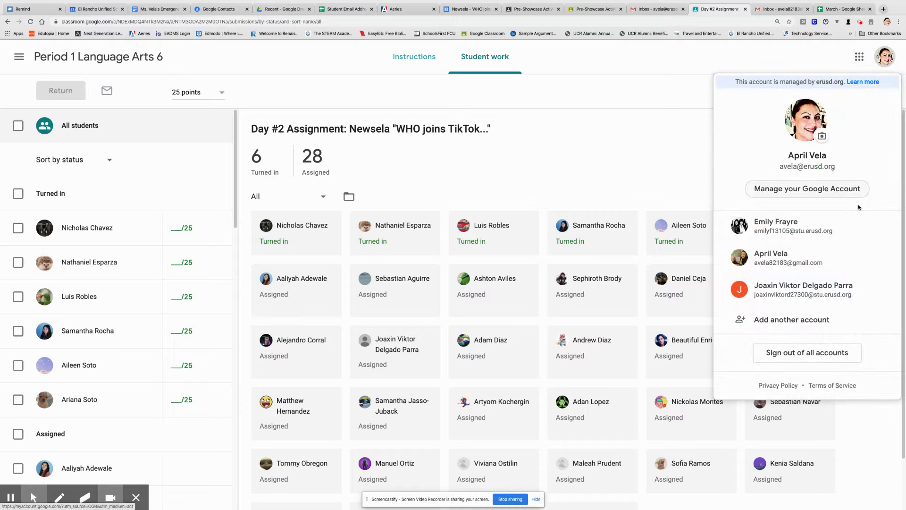
click(810, 289)
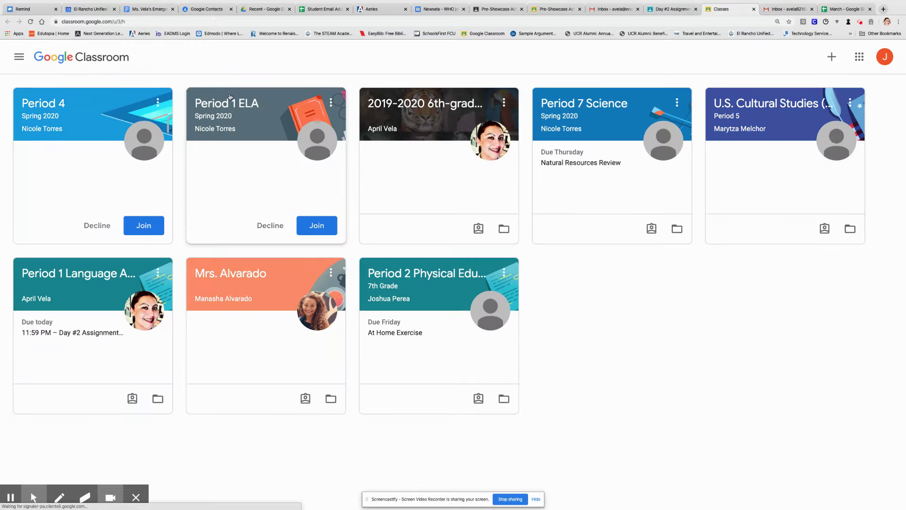
click(95, 274)
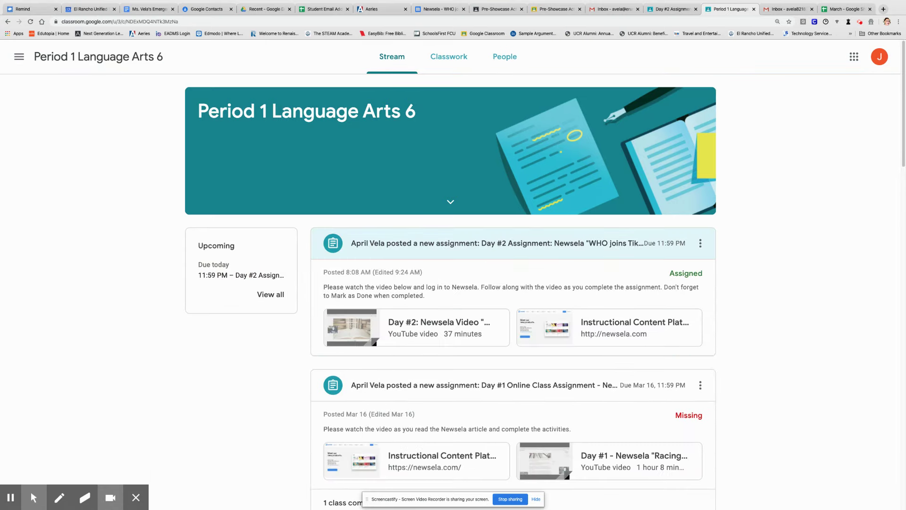
click(492, 247)
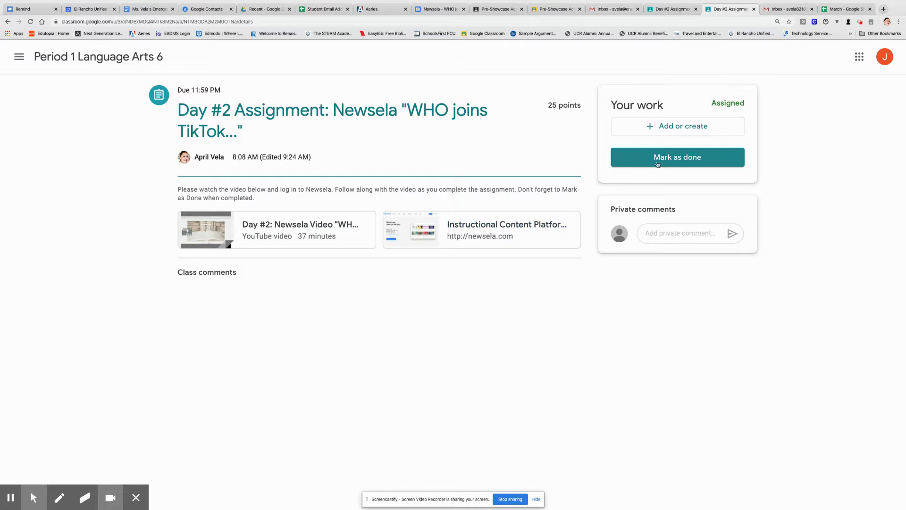
- Return to the class stream, review the Day #2 and Day #1 assignment posts as the student, and close the student view
click(7, 22)
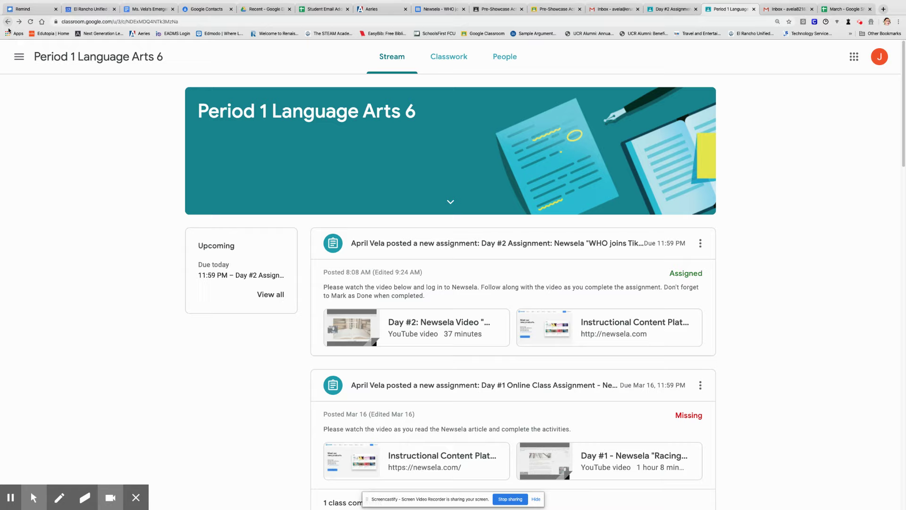
scroll(515, 420, down, 1)
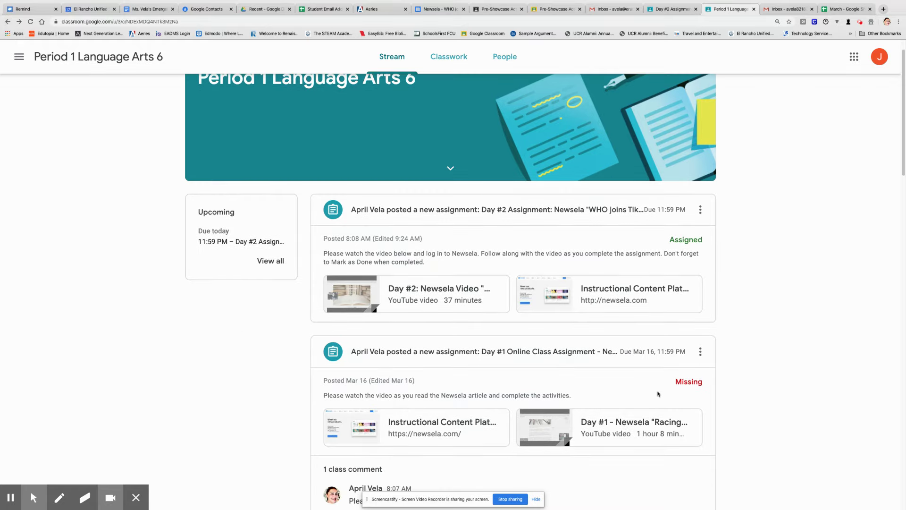
scroll(658, 395, up, 1)
scroll(634, 399, down, 4)
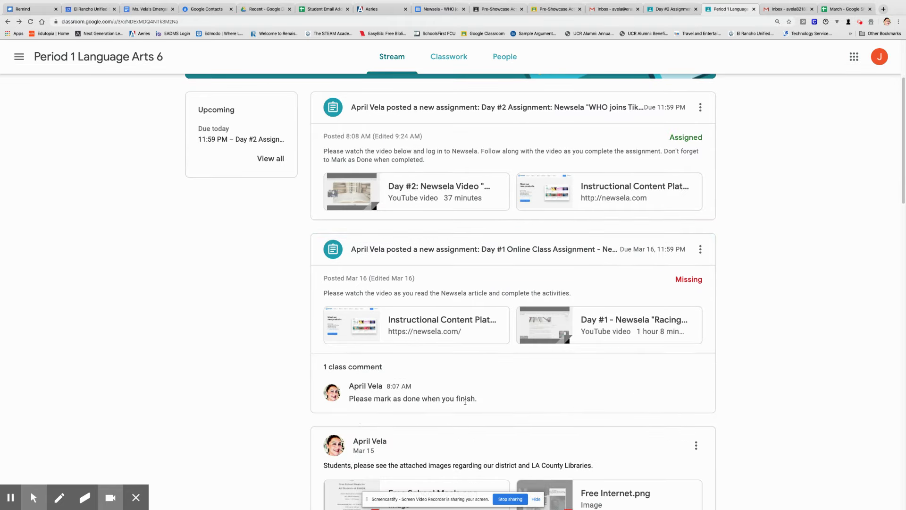
scroll(463, 401, up, 1)
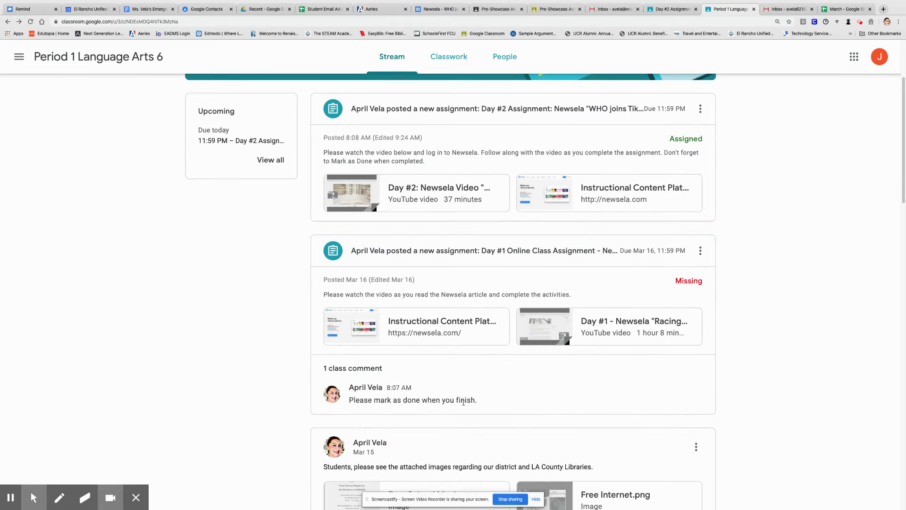
scroll(461, 402, up, 1)
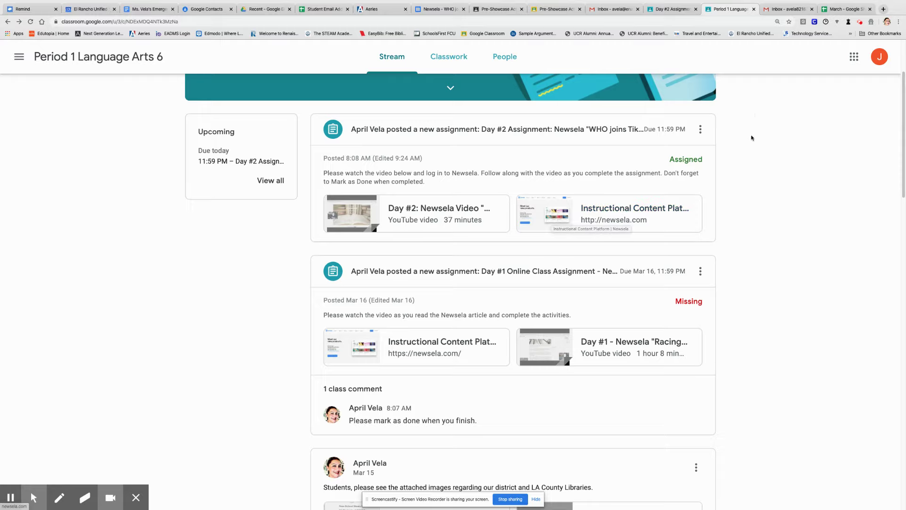
click(753, 9)
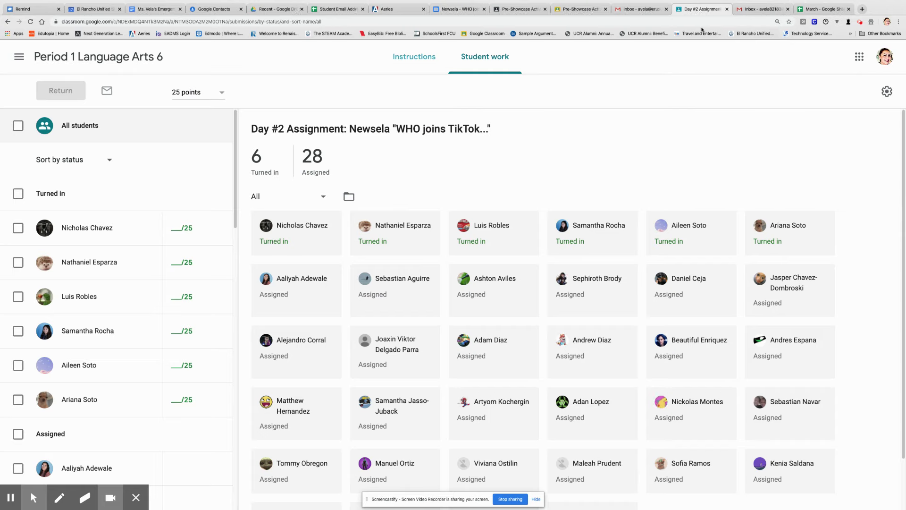
- Bring up the Emergency Lesson Plans 2020 document and enlarge the plan for Wednesday, March 18, 2020
click(586, 9)
click(462, 11)
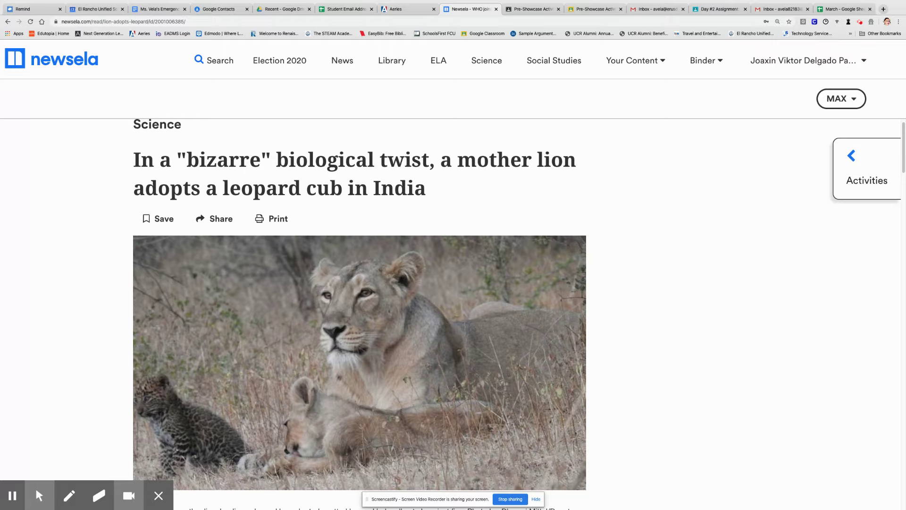
click(160, 9)
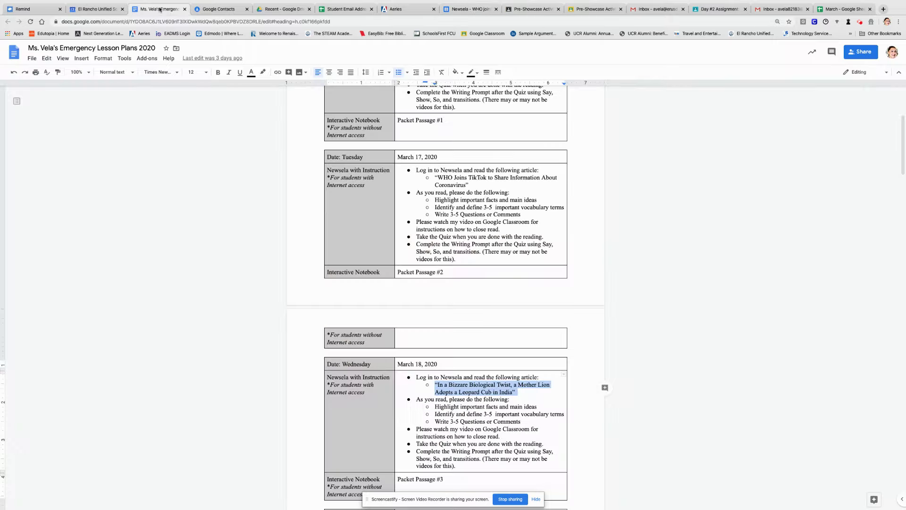
scroll(476, 368, down, 2)
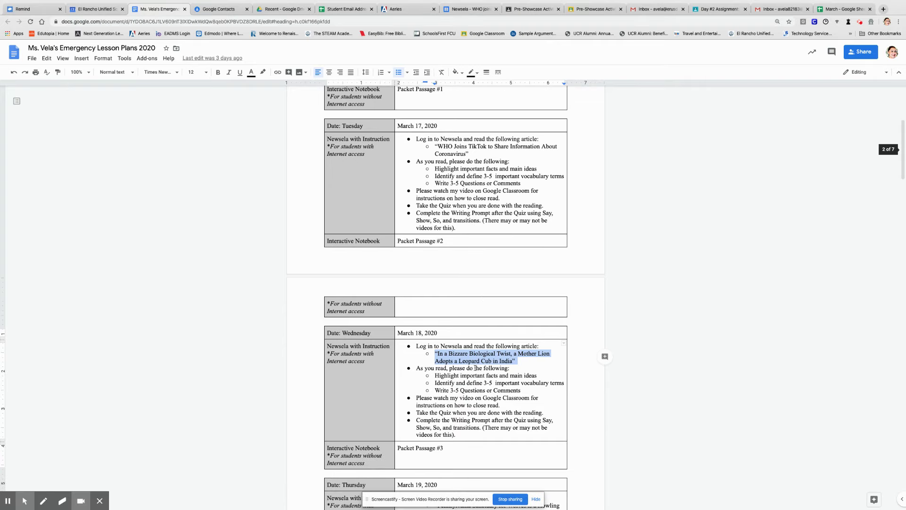
scroll(476, 368, down, 1)
click(482, 385)
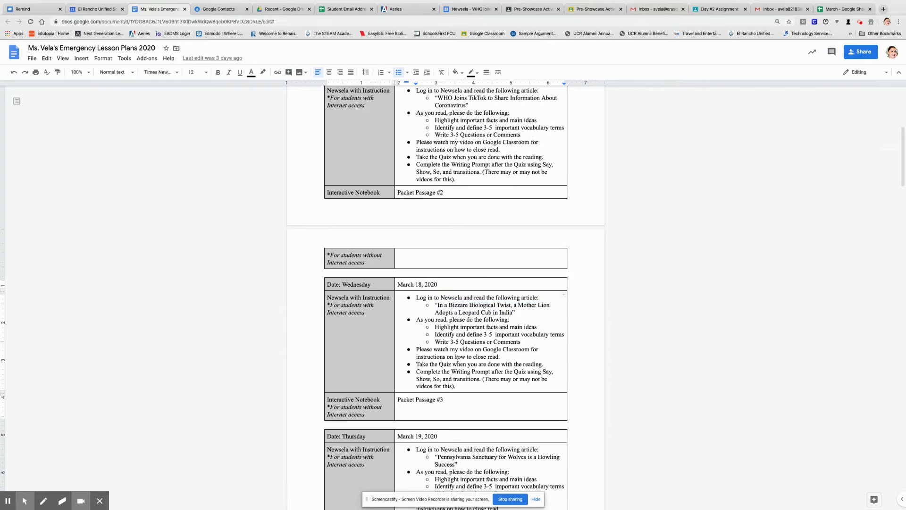
key(ctrl+plus)
key(ctrl+plus)
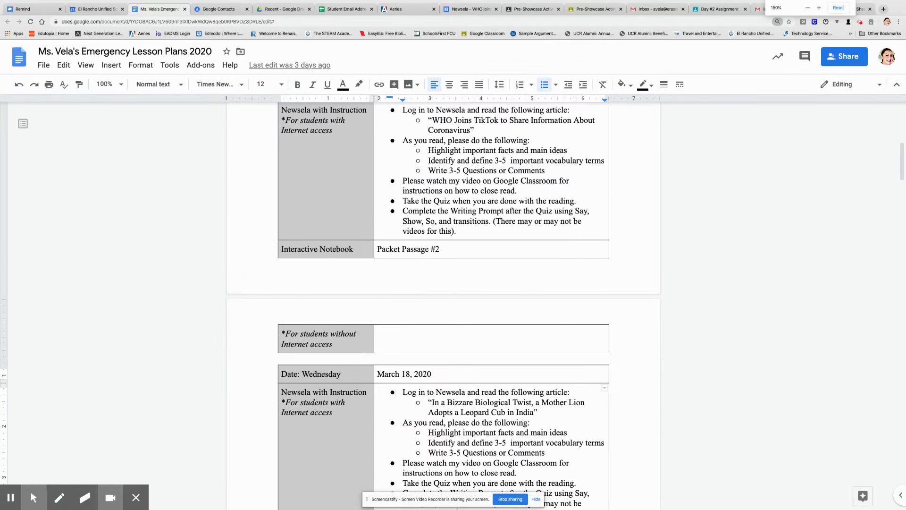
scroll(442, 307, down, 5)
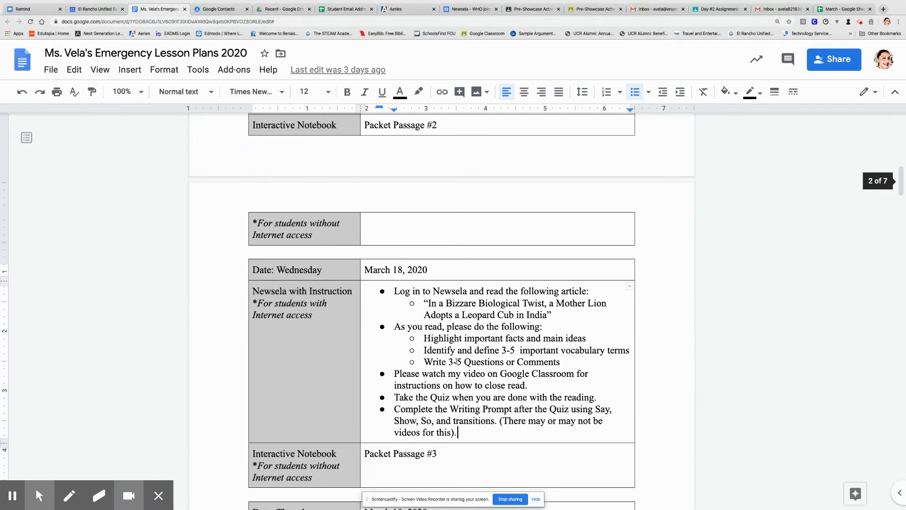
- Select in turn the as-you-read tasks, the quiz instruction and the Writing Prompt text in Wednesday's plan to point them out
drag(395, 273, 570, 304)
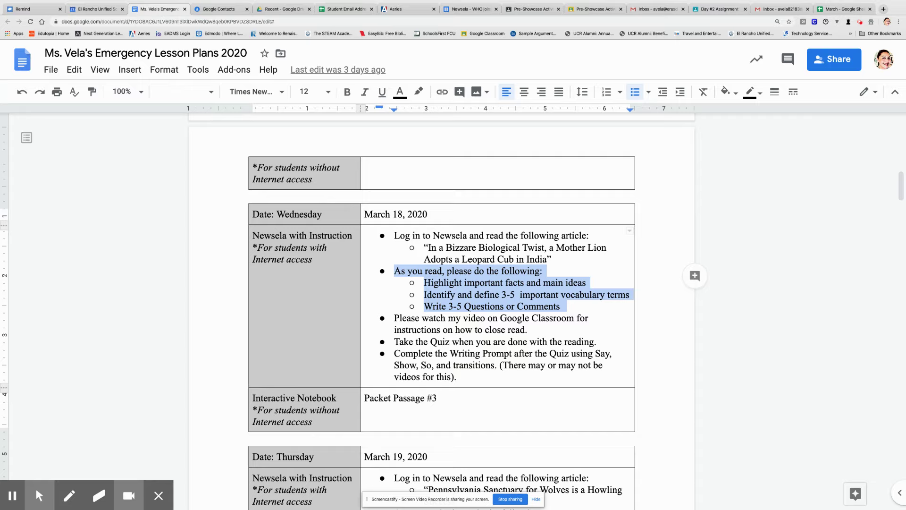
drag(394, 342, 474, 344)
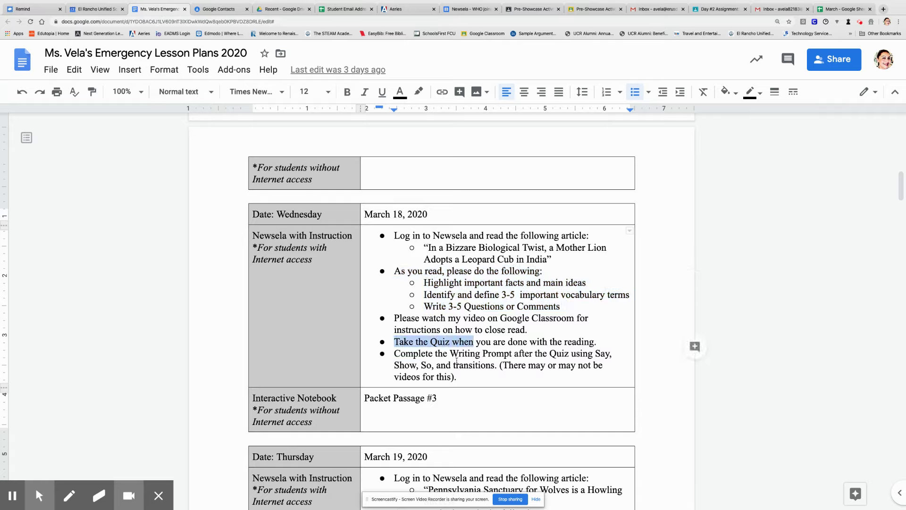
drag(450, 354, 499, 369)
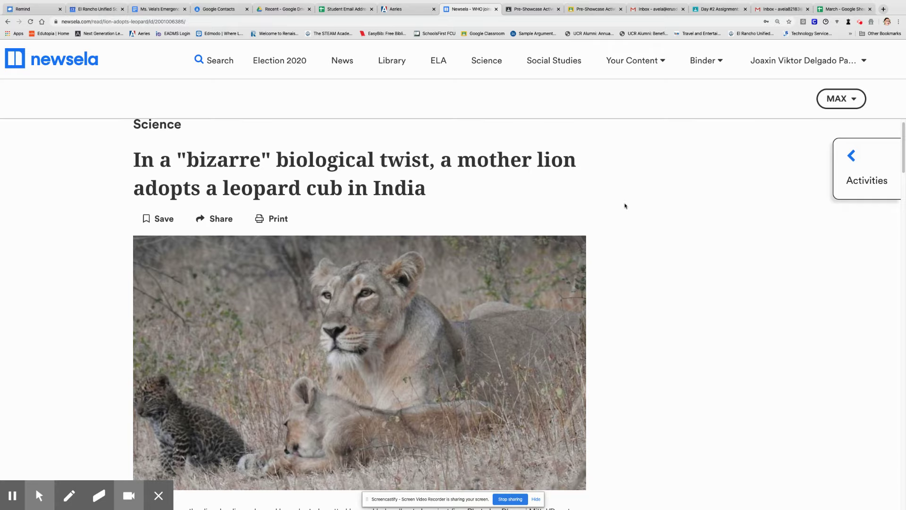
- Open the Newsela lion article's activities, preview the Power Words exercise, and return to the activity list
click(850, 163)
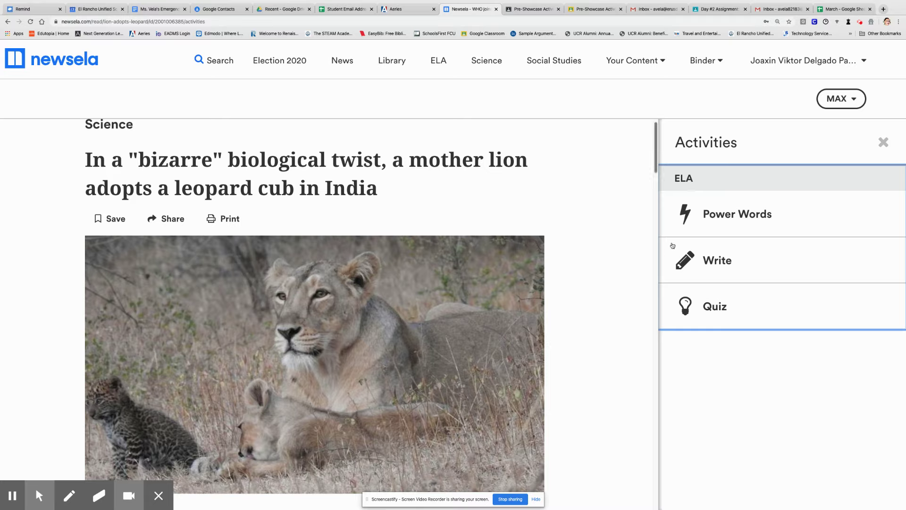
click(735, 215)
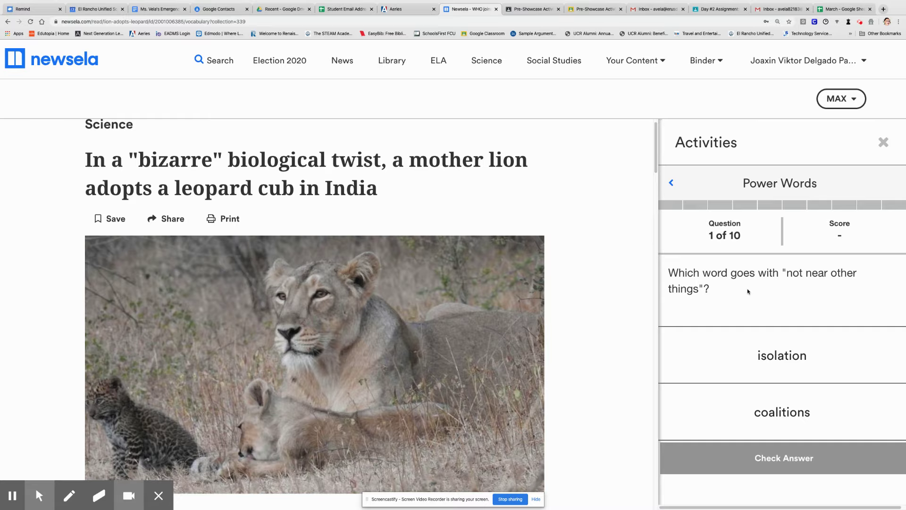
click(671, 183)
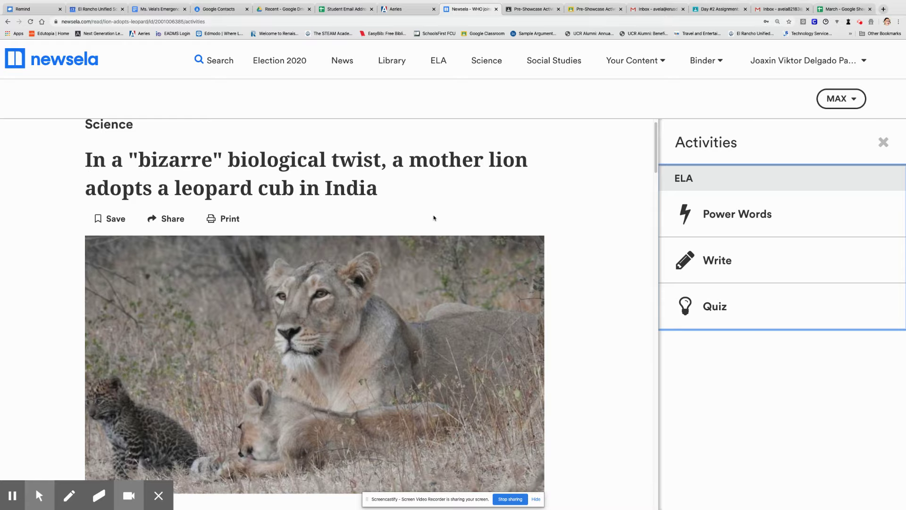
- Highlight the sentence "She appeared to have adopted a baby leopard as one of her own." in yellow in the first paragraph
scroll(61, 320, down, 3)
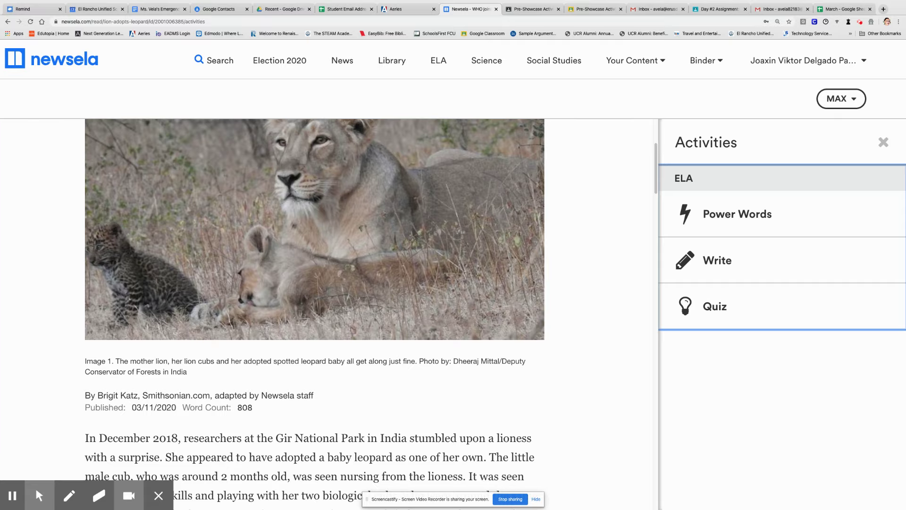
scroll(43, 419, down, 2)
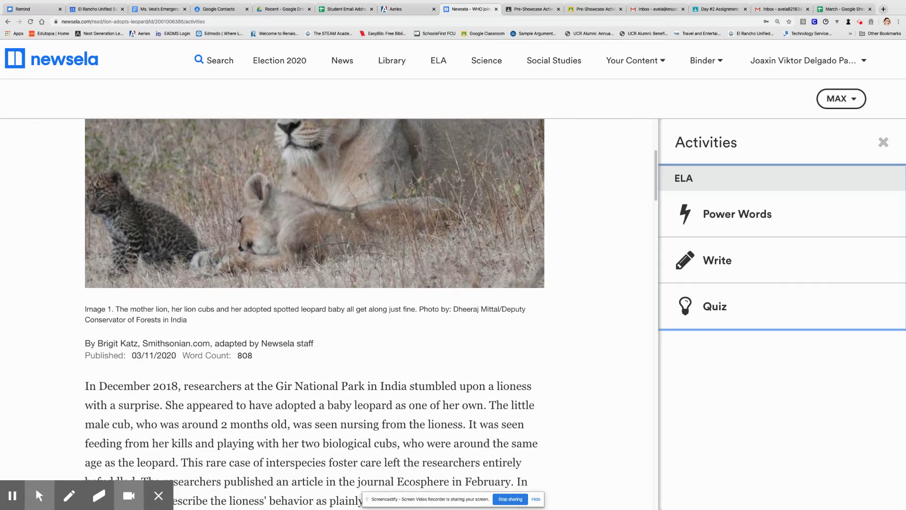
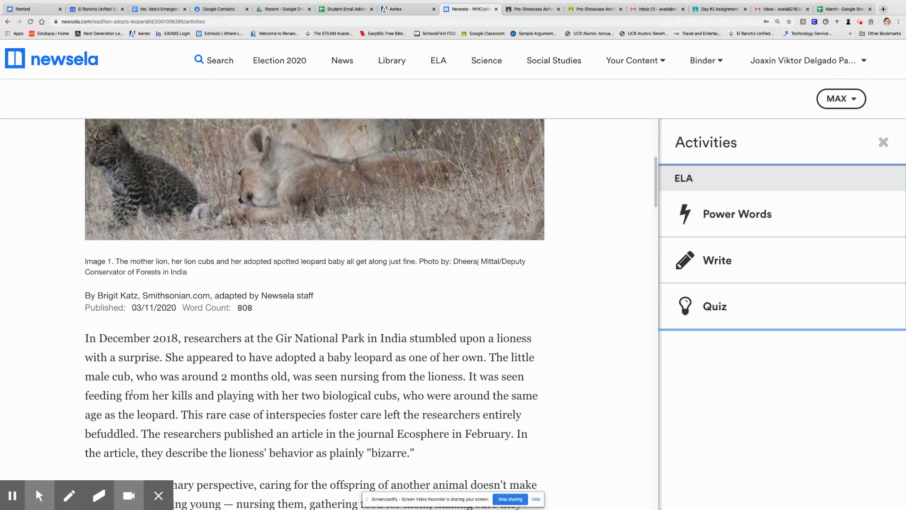
drag(162, 358, 488, 363)
click(565, 355)
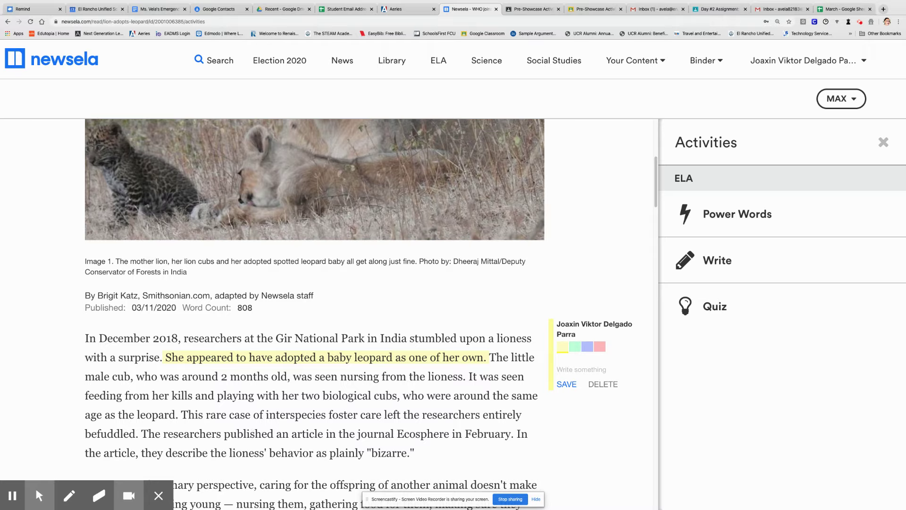
- Highlight "December 2018" and "Gir National Park in India" in green in the article's opening sentence
drag(98, 338, 177, 341)
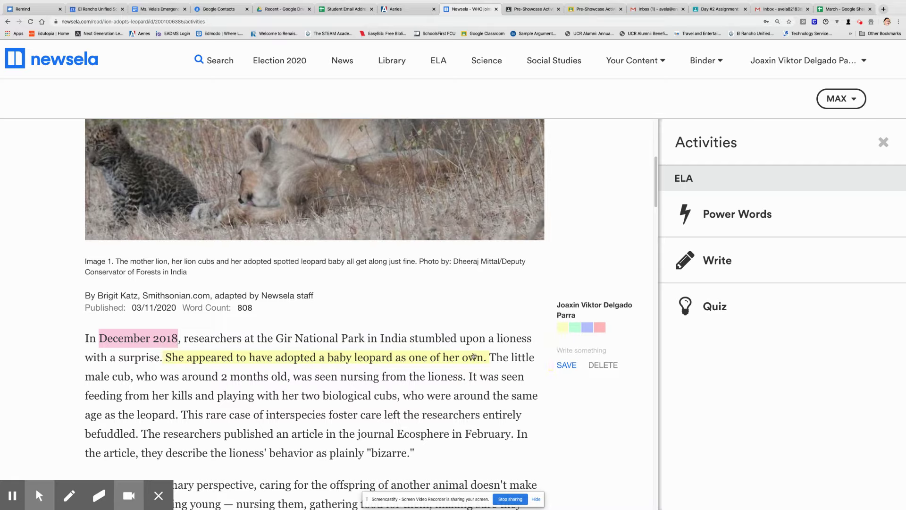
click(577, 328)
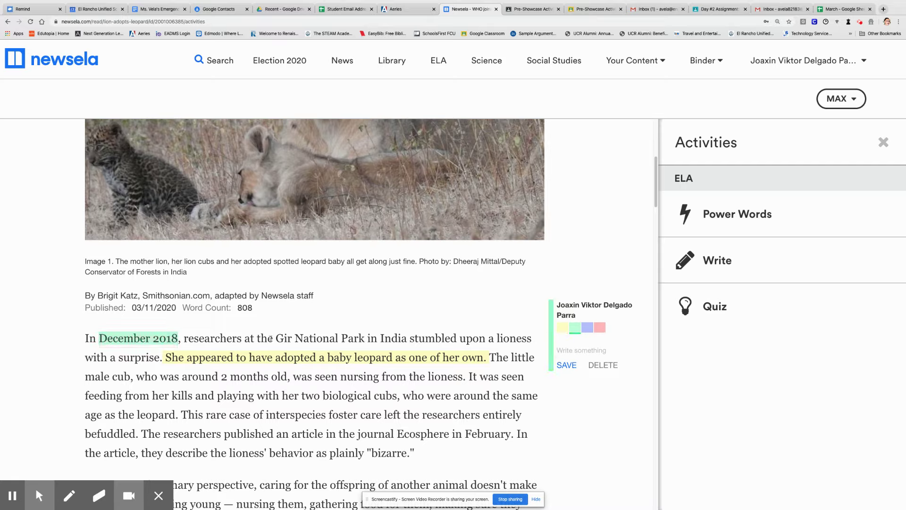
drag(274, 338, 408, 338)
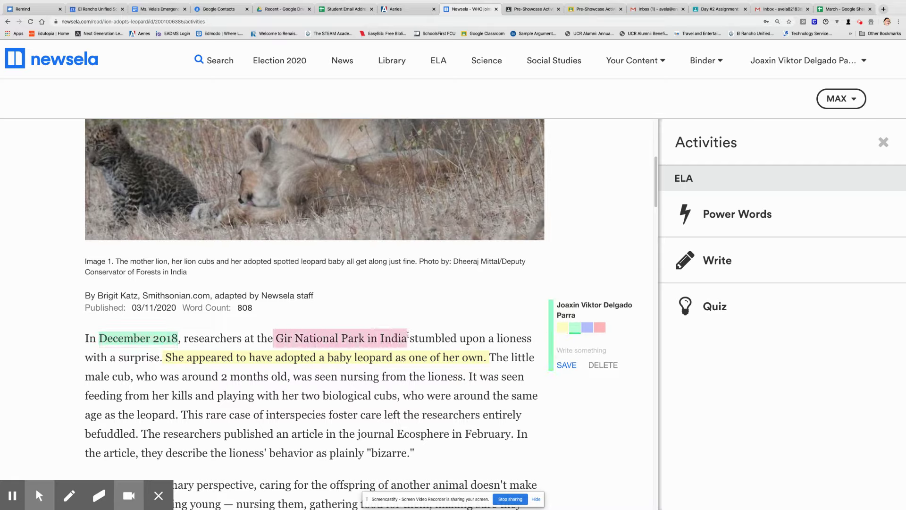
click(579, 331)
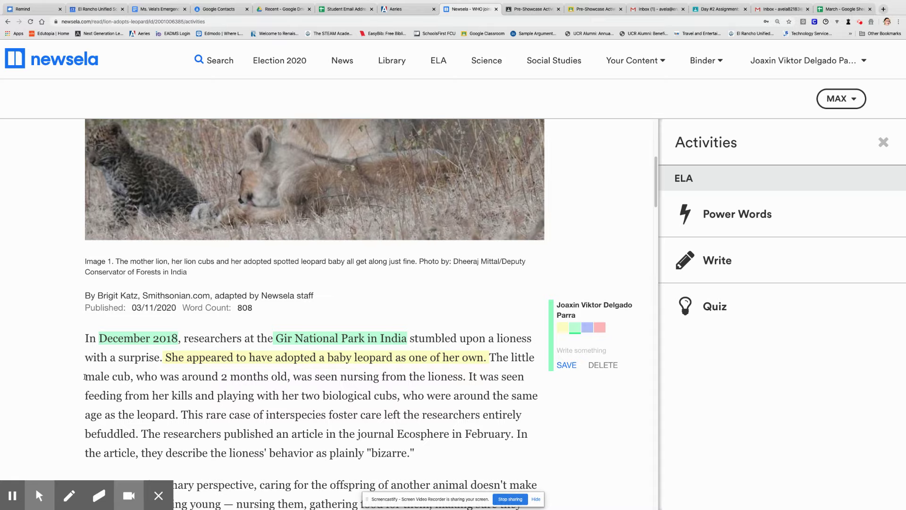
- Highlight "male cub, who was around 2 months old," and "feeding from her kills and playing with her two biological cubs" in green
drag(86, 376, 291, 376)
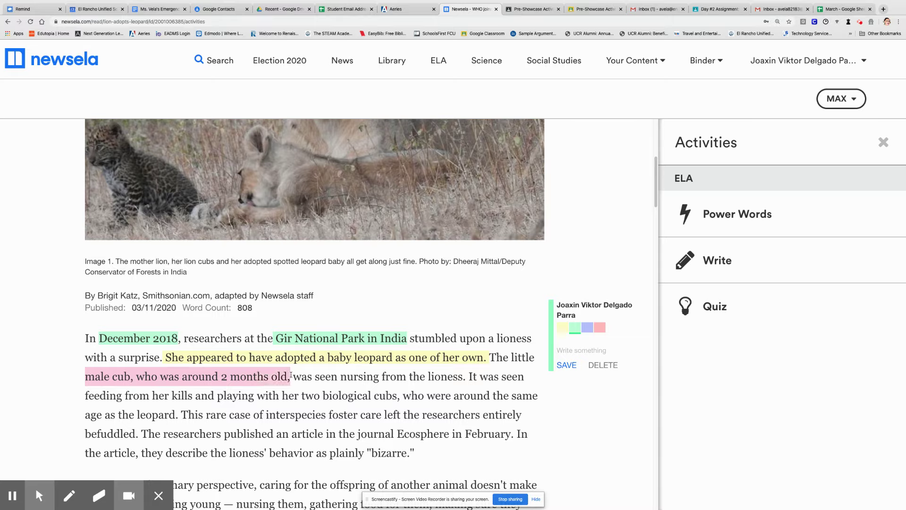
click(577, 346)
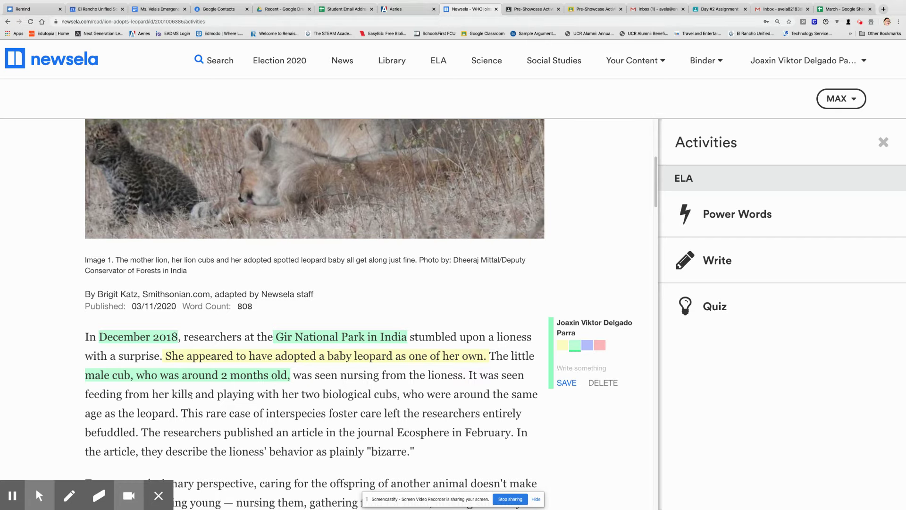
drag(86, 393, 395, 397)
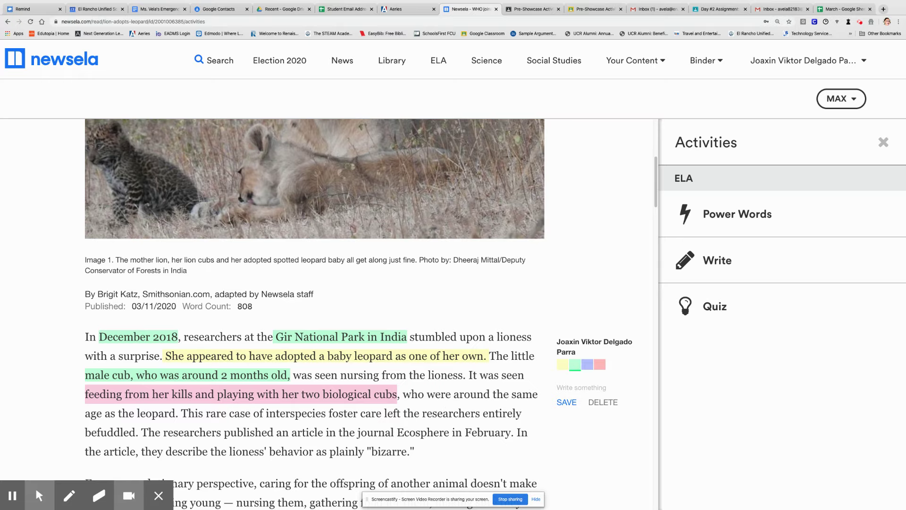
click(576, 365)
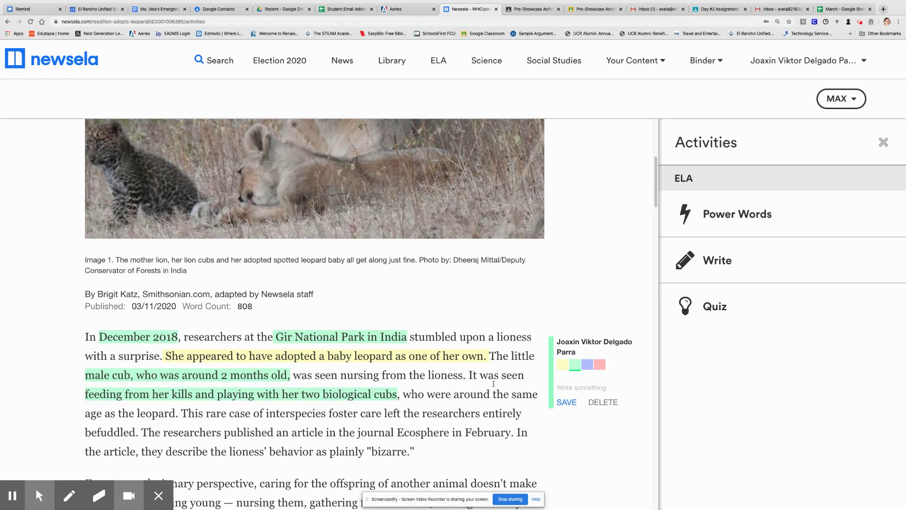
- Highlight the word "befuddled" in blue in the first paragraph and save the note "Befuddled: shocked, confused, surprised" on it
scroll(259, 426, down, 1)
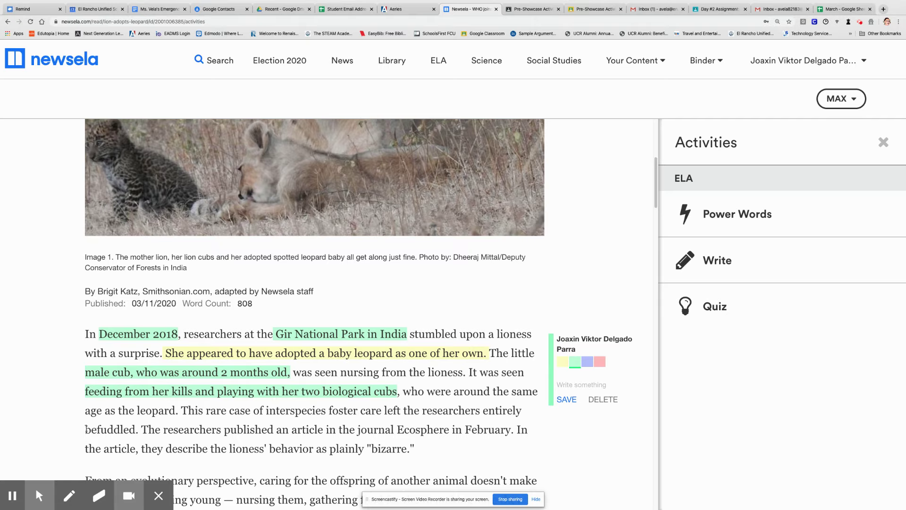
drag(87, 429, 136, 429)
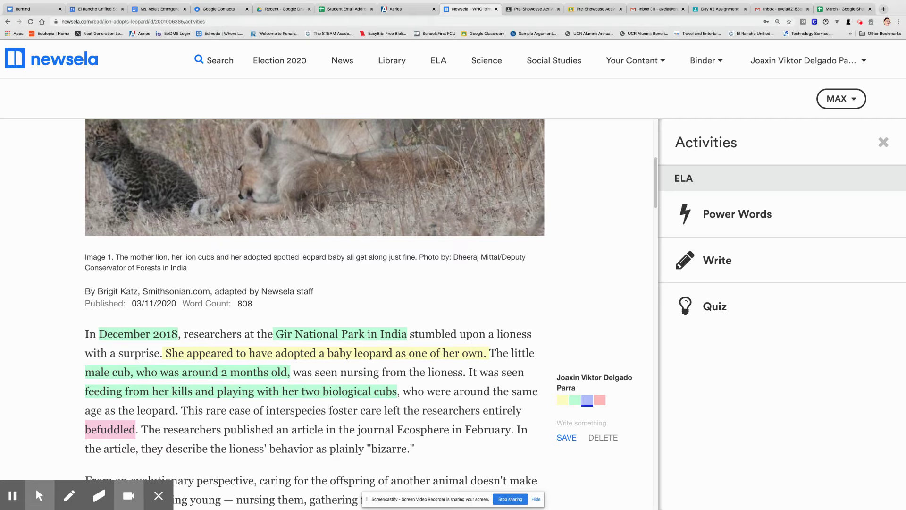
click(588, 400)
click(581, 421)
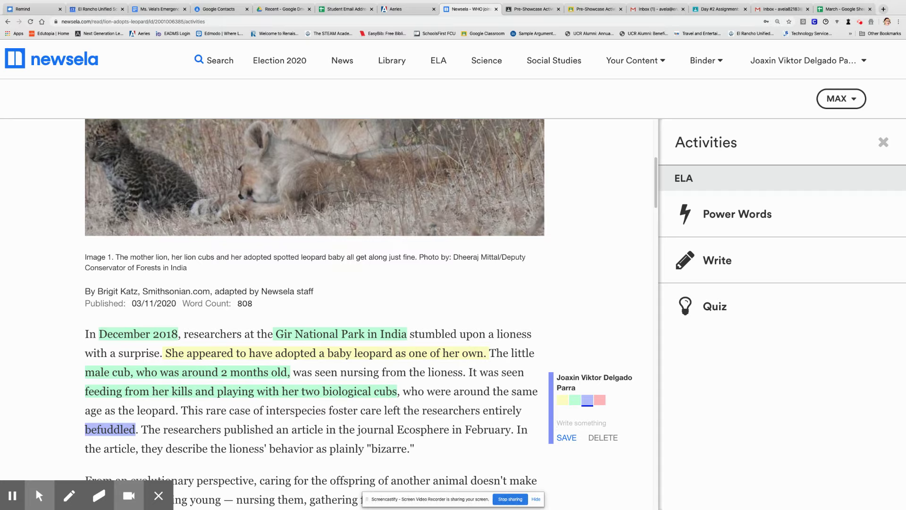
text(Befuddled:)
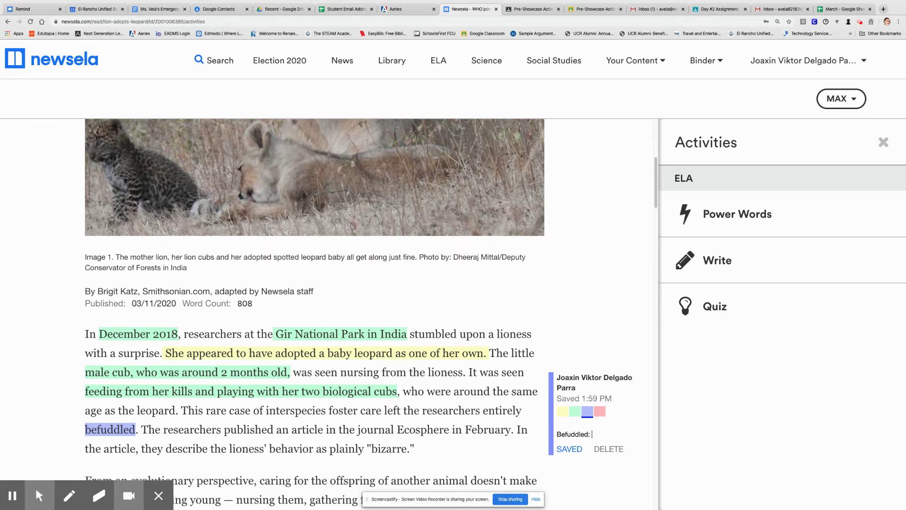
text(shocked, confused, surprised)
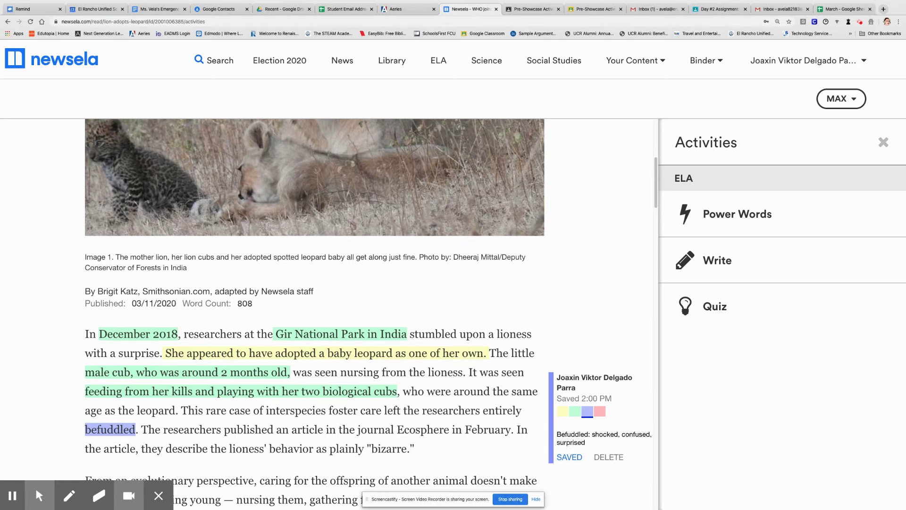
click(570, 457)
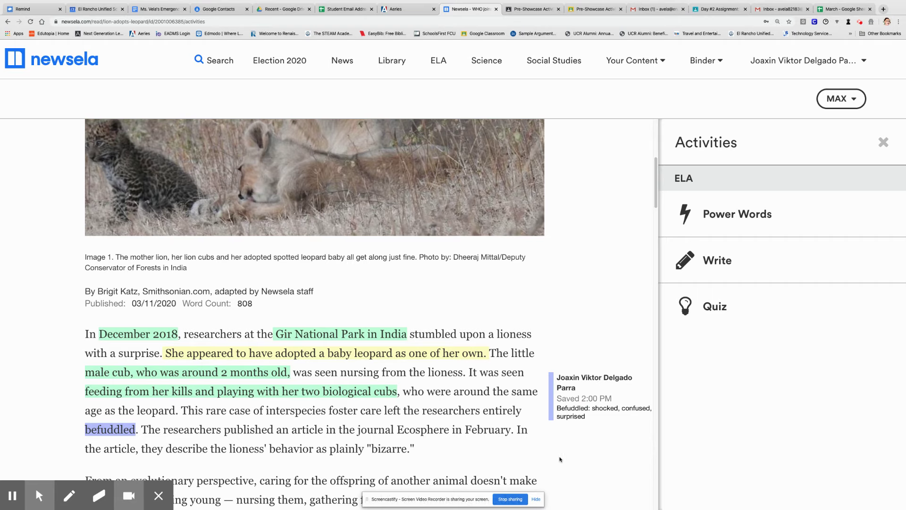
- Look through the whole lion article, from the title to the closing quiz and Power Words options, and return to the opening paragraphs
scroll(466, 444, down, 4)
scroll(465, 445, down, 3)
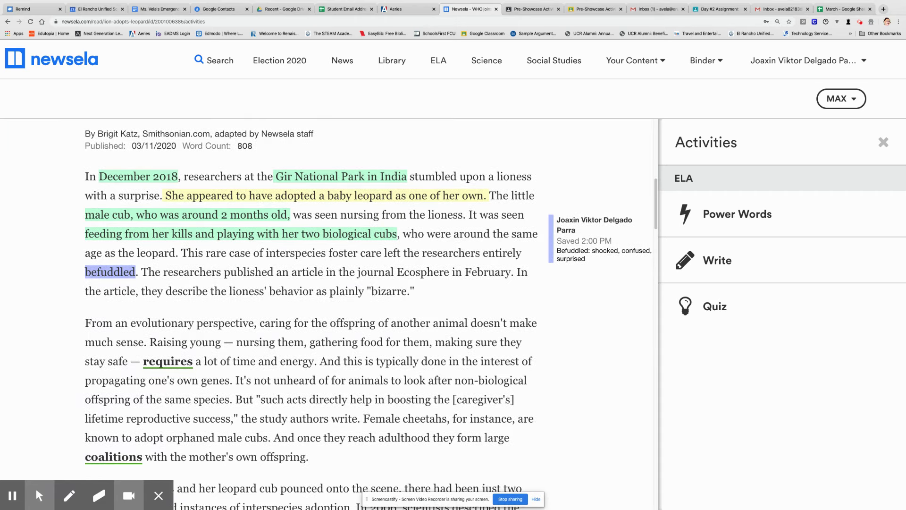
scroll(368, 311, down, 1)
scroll(369, 312, up, 1)
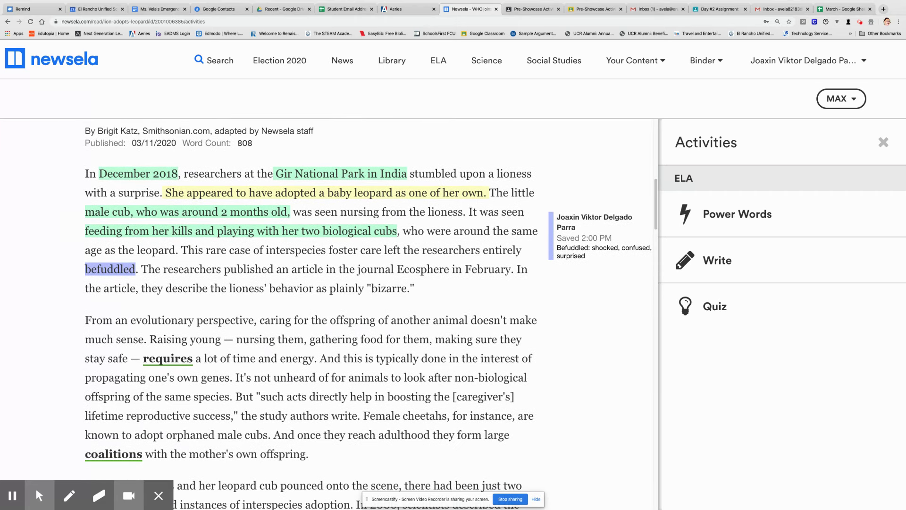
scroll(368, 312, down, 2)
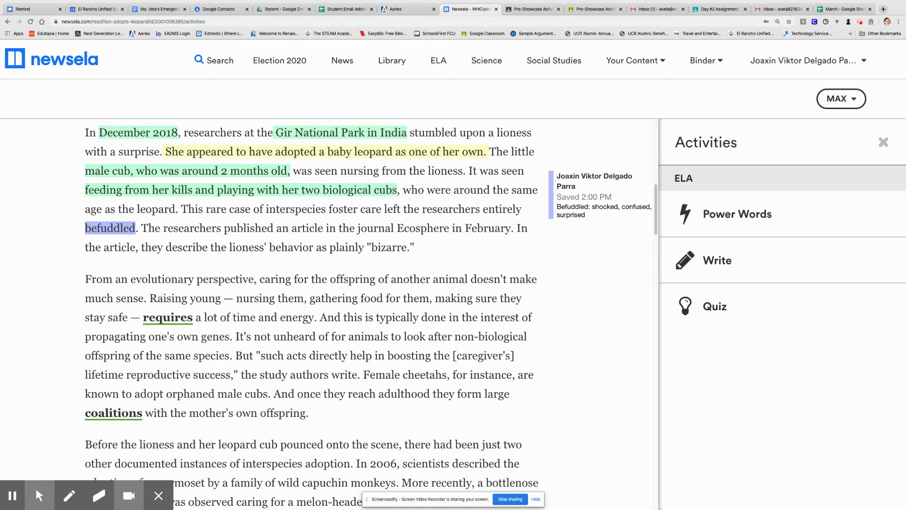
scroll(369, 311, up, 10)
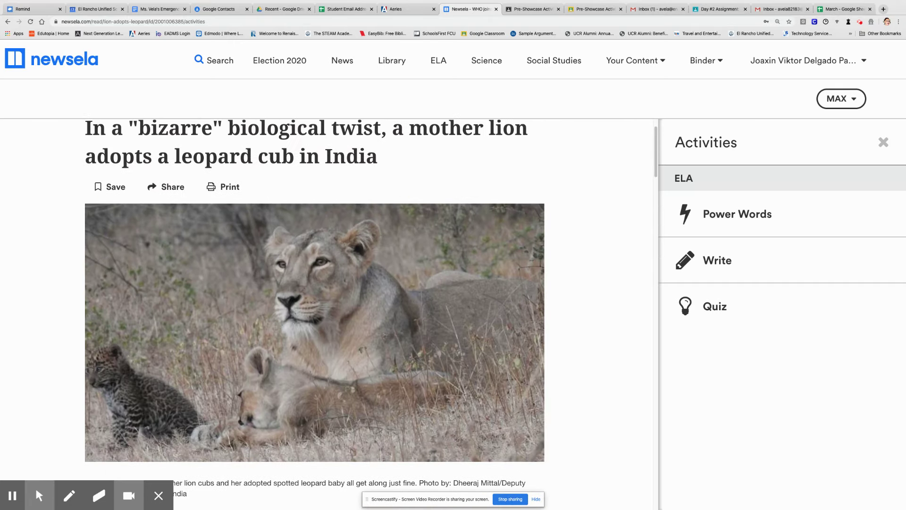
scroll(369, 312, down, 7)
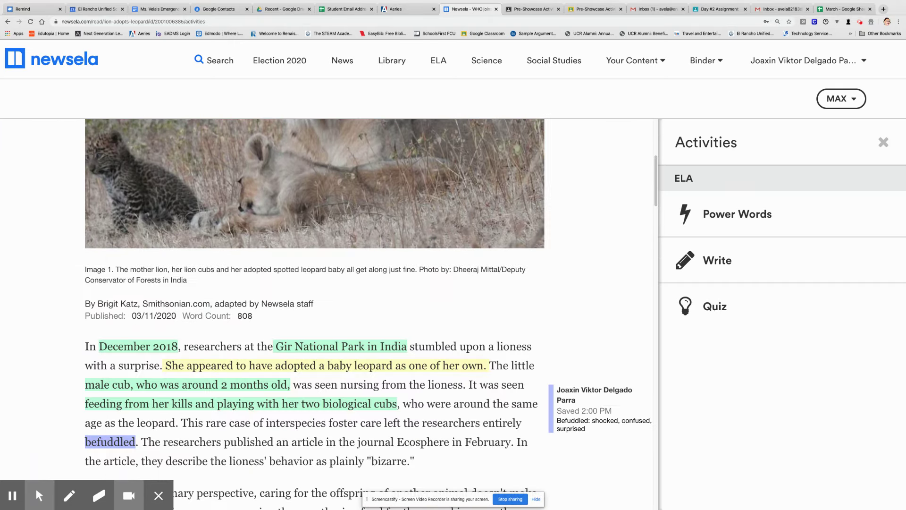
scroll(368, 311, down, 7)
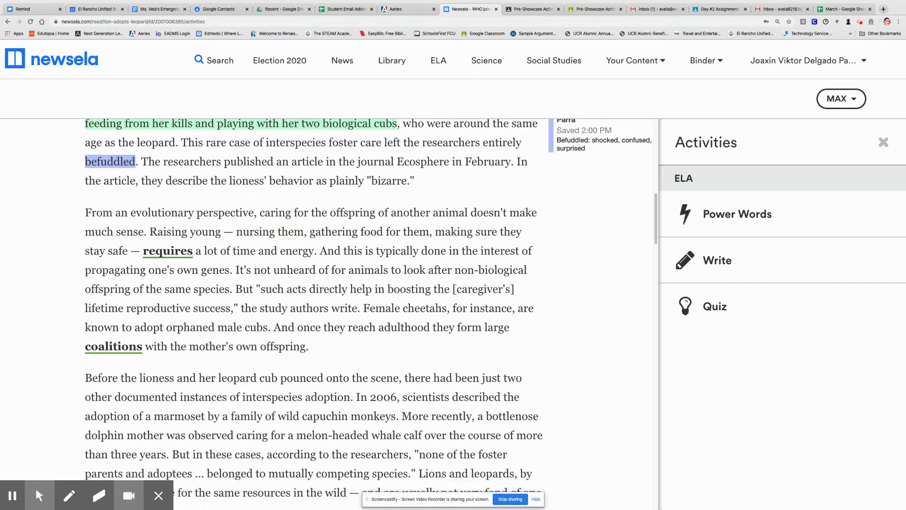
scroll(368, 312, down, 12)
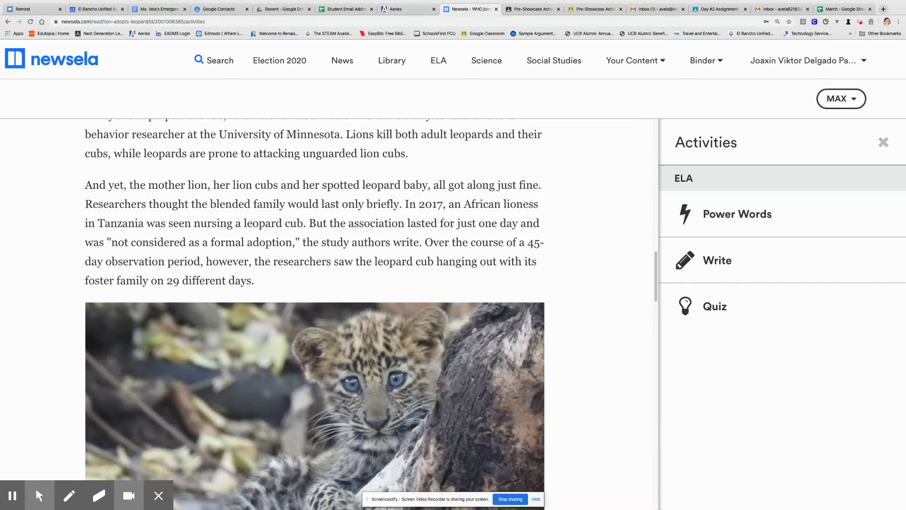
scroll(368, 311, down, 11)
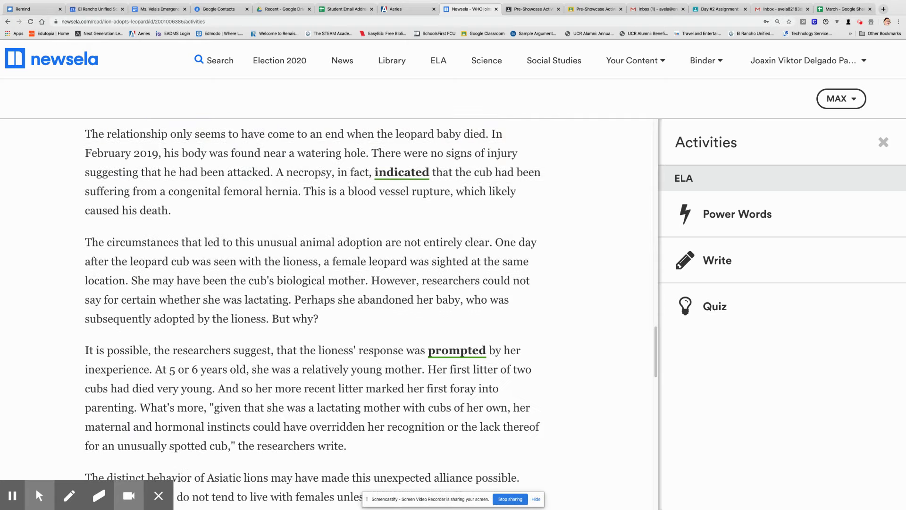
scroll(368, 311, down, 3)
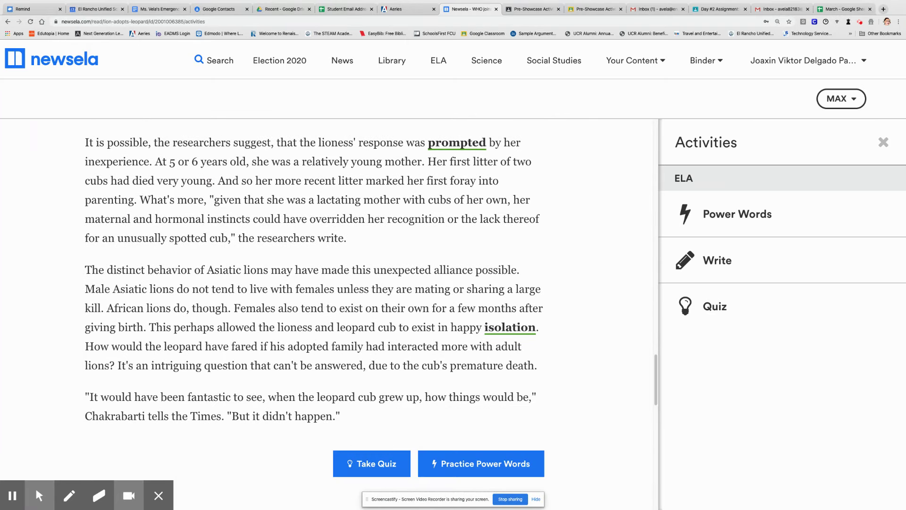
scroll(368, 311, up, 1)
scroll(315, 315, up, 10)
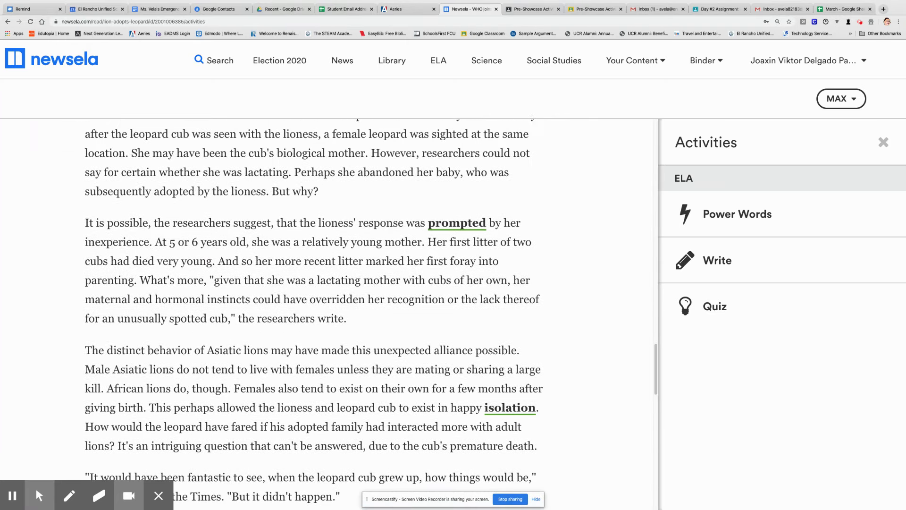
scroll(315, 315, up, 12)
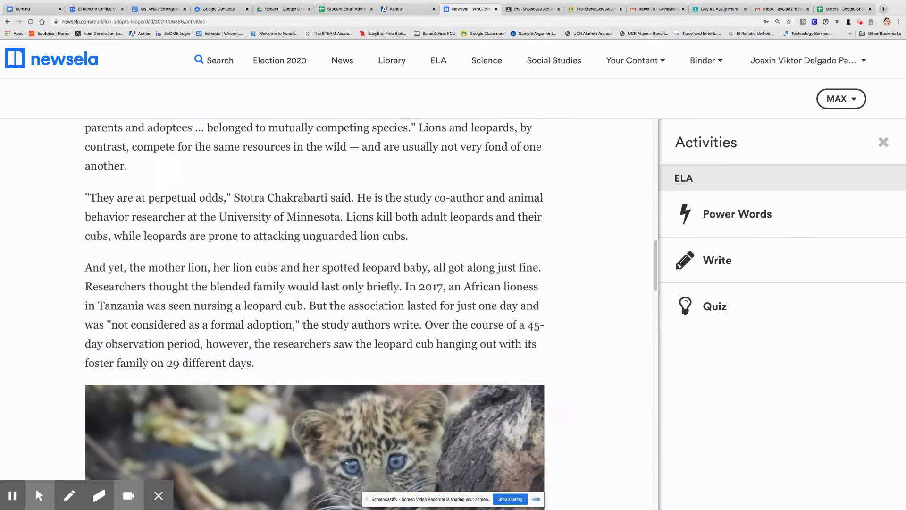
scroll(372, 314, up, 3)
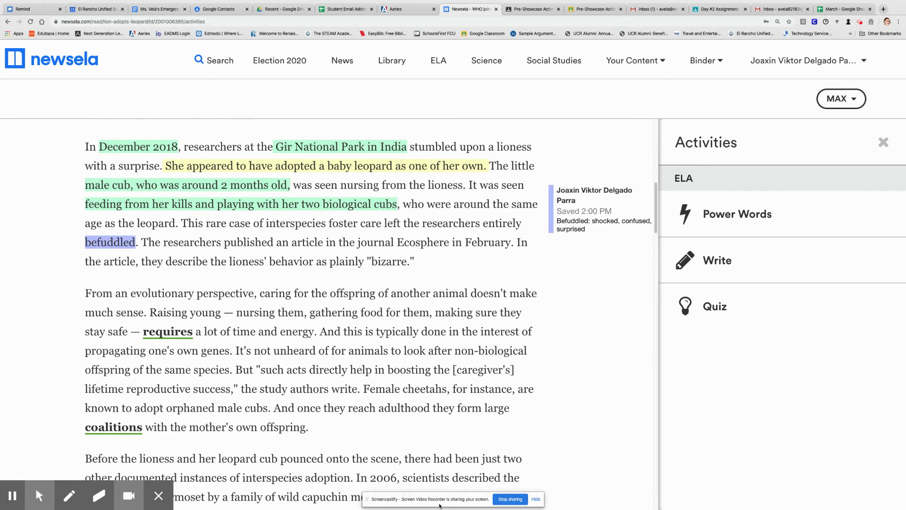
- Highlight the word "offspring" in blue in the second paragraph and save the note "Offspring: children" on it
scroll(311, 283, down, 1)
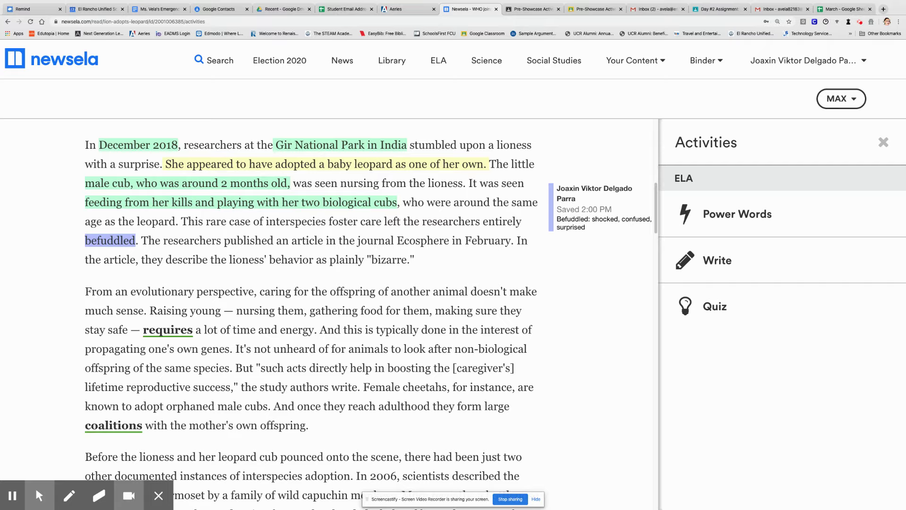
drag(330, 291, 376, 293)
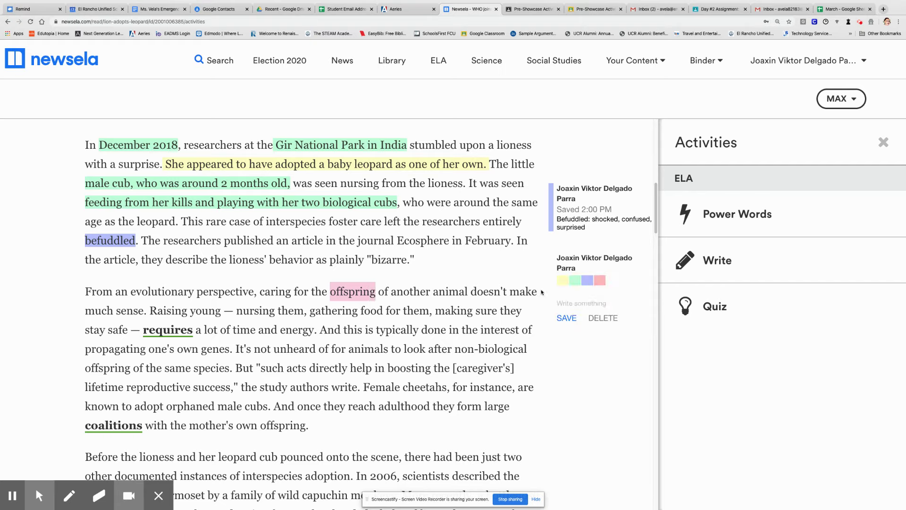
click(590, 282)
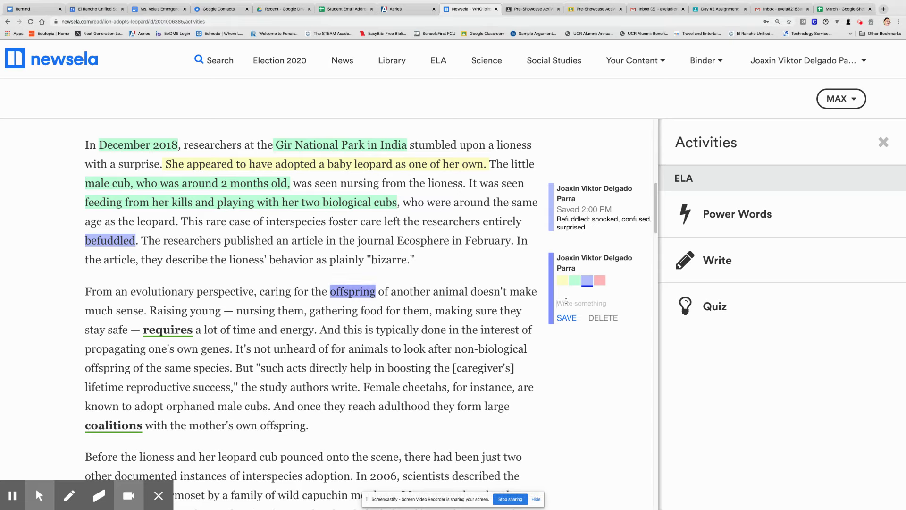
text(Offspring:)
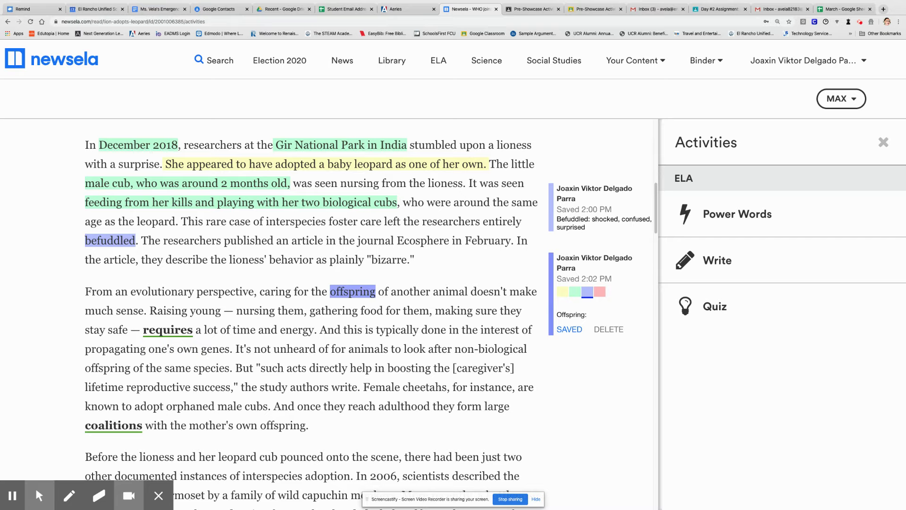
text(children)
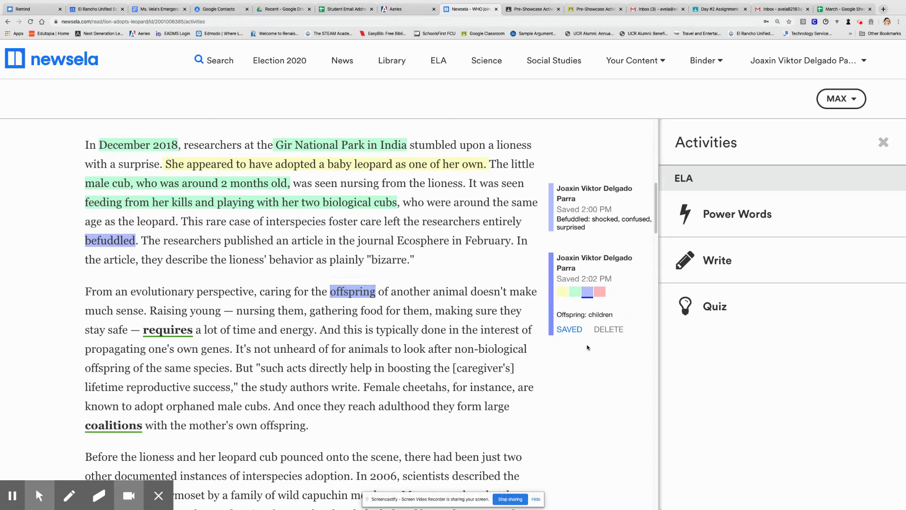
click(564, 330)
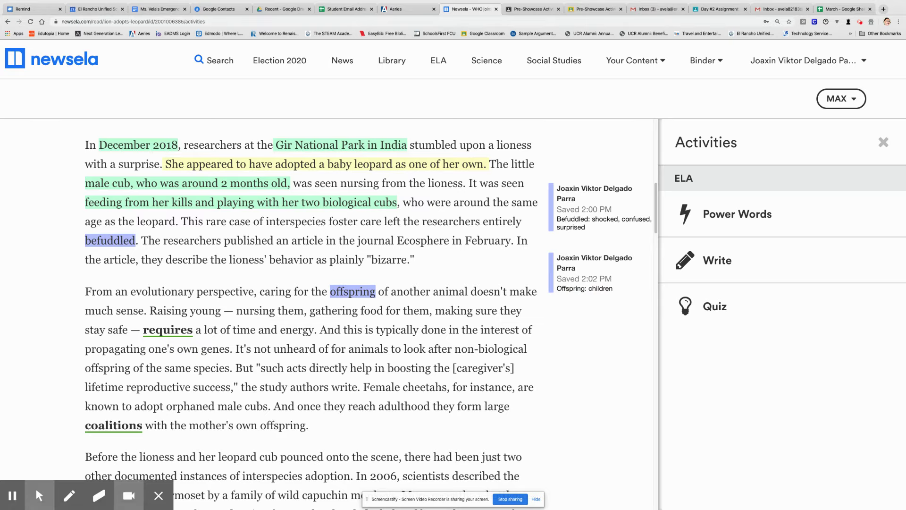
- Show the definition of the Power Word "requires" in the second paragraph and play its pronunciation
click(178, 334)
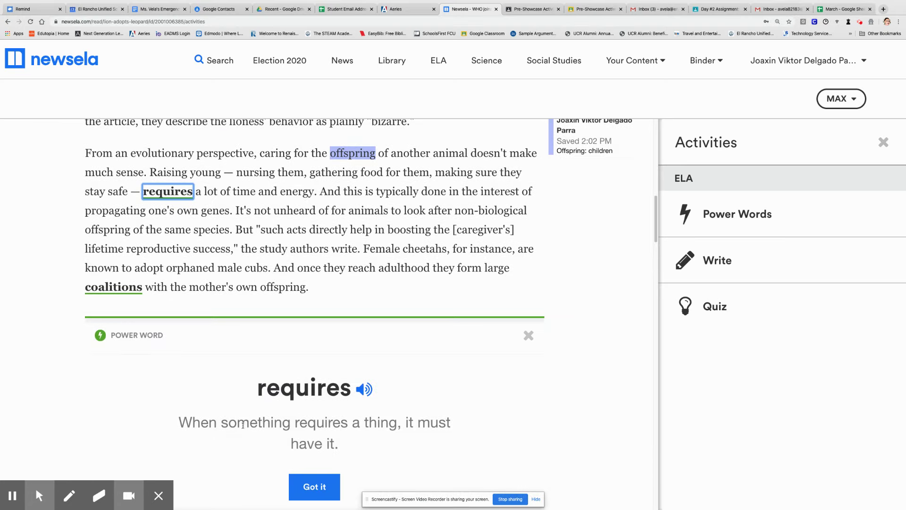
scroll(230, 424, down, 1)
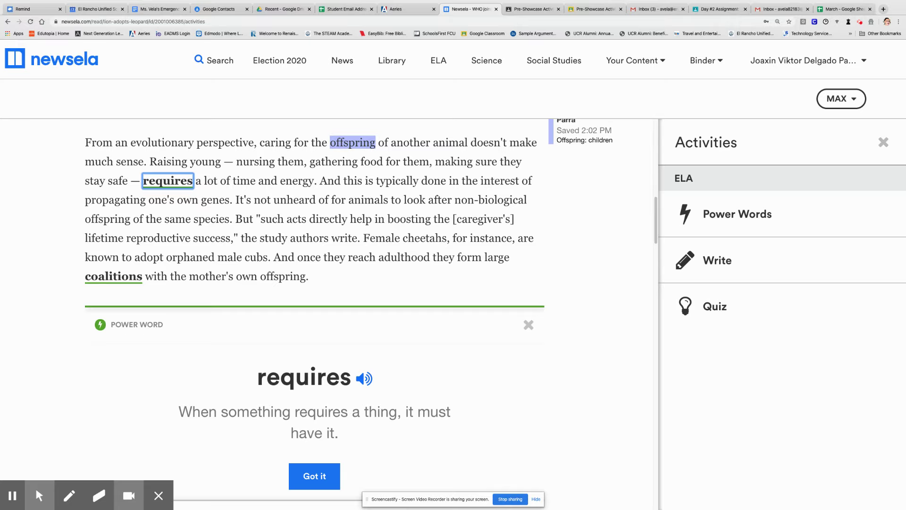
click(364, 378)
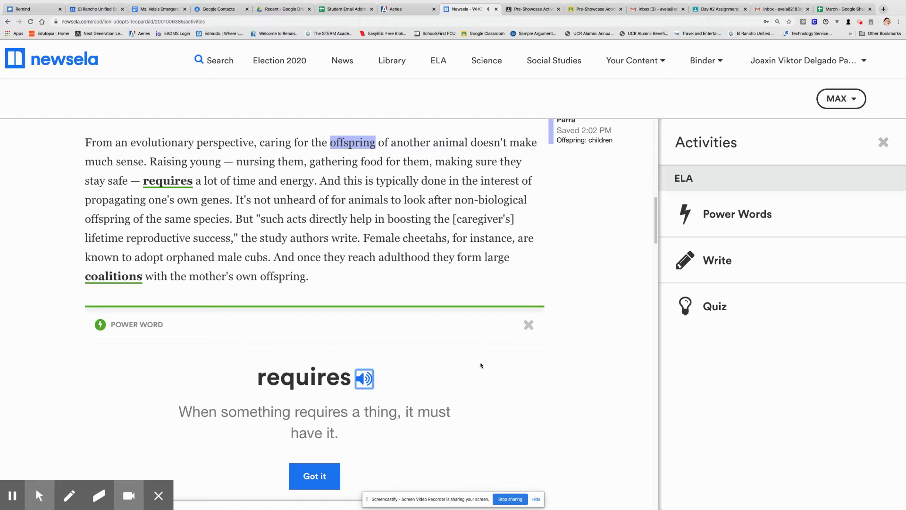
- Show the definition of the Power Word "coalitions" in the second paragraph, play its pronunciation and close the definition
click(124, 280)
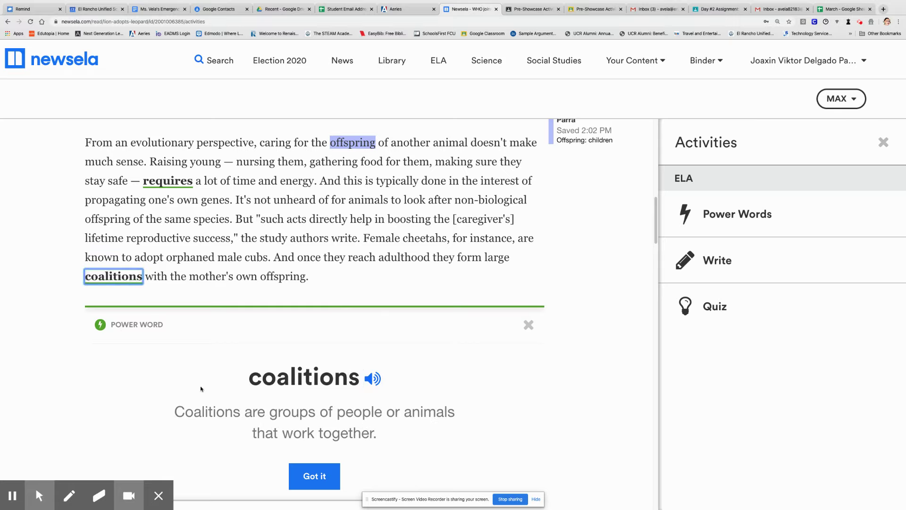
click(373, 378)
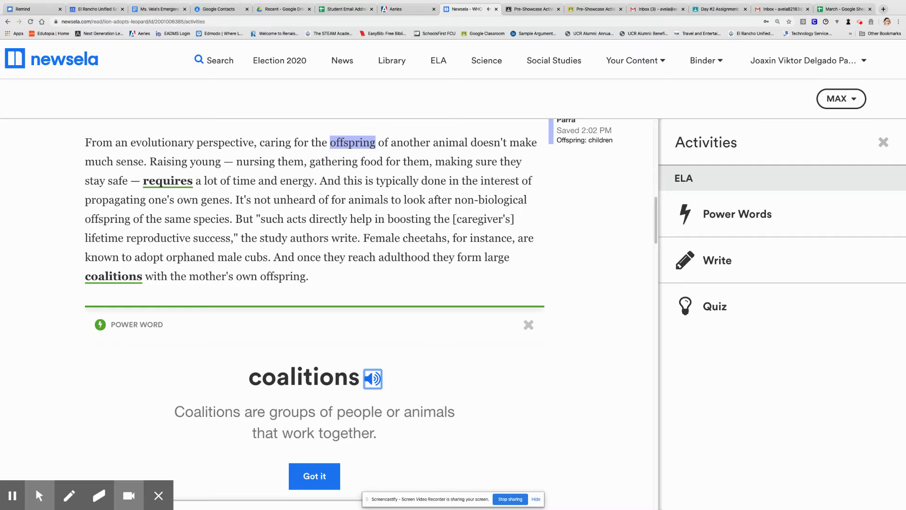
click(331, 474)
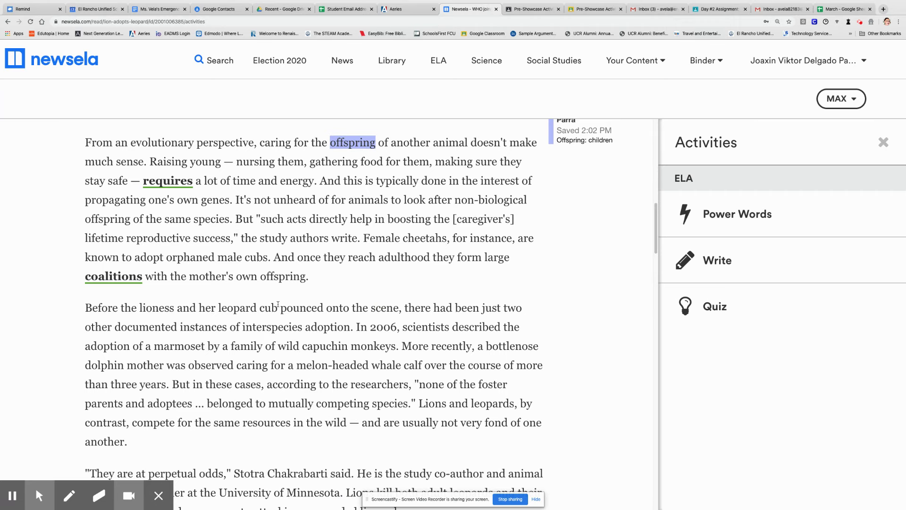
- Highlight "It's not unheard of for animals to look after non-biological offspring of the same species." and the quote ending "lifetime reproductive success" in yellow
scroll(278, 304, up, 2)
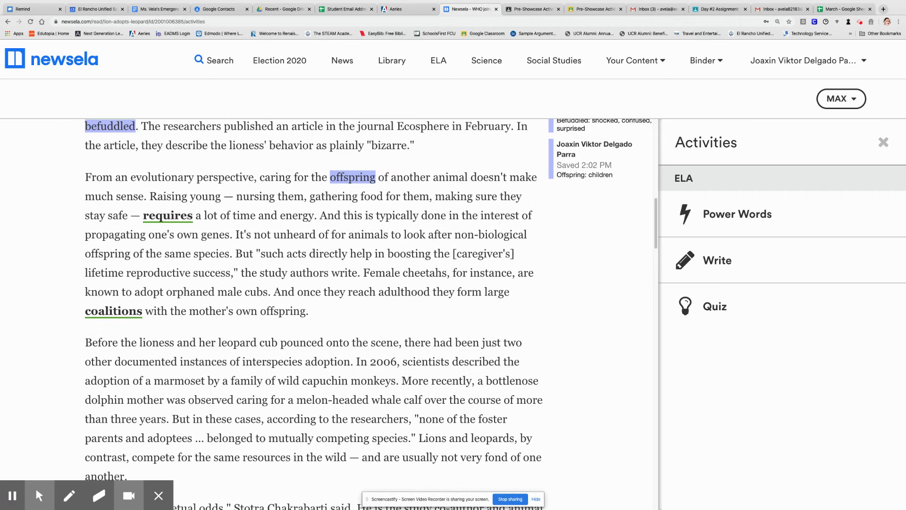
scroll(277, 305, up, 2)
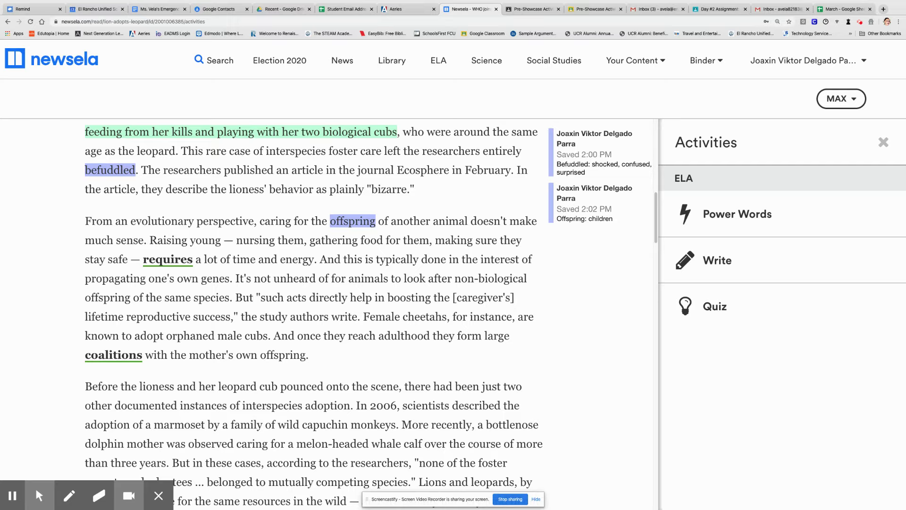
drag(237, 278, 233, 292)
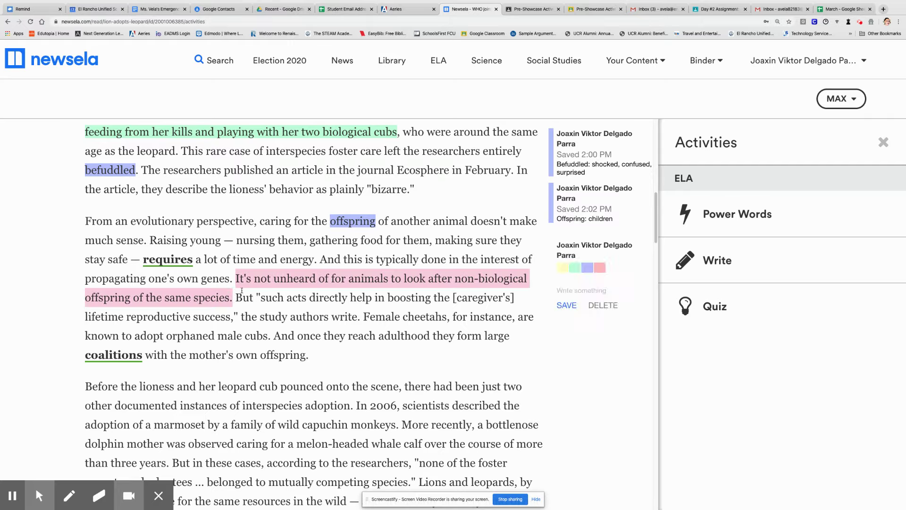
click(562, 268)
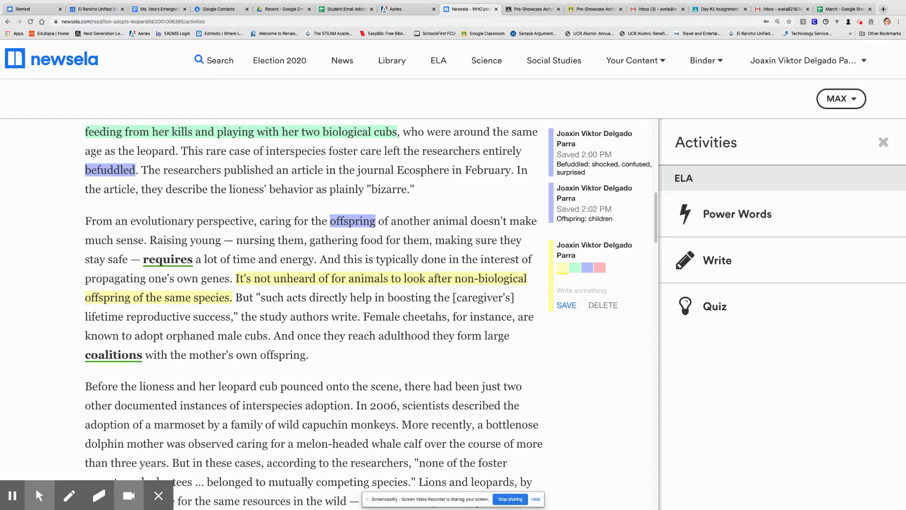
drag(256, 295, 240, 314)
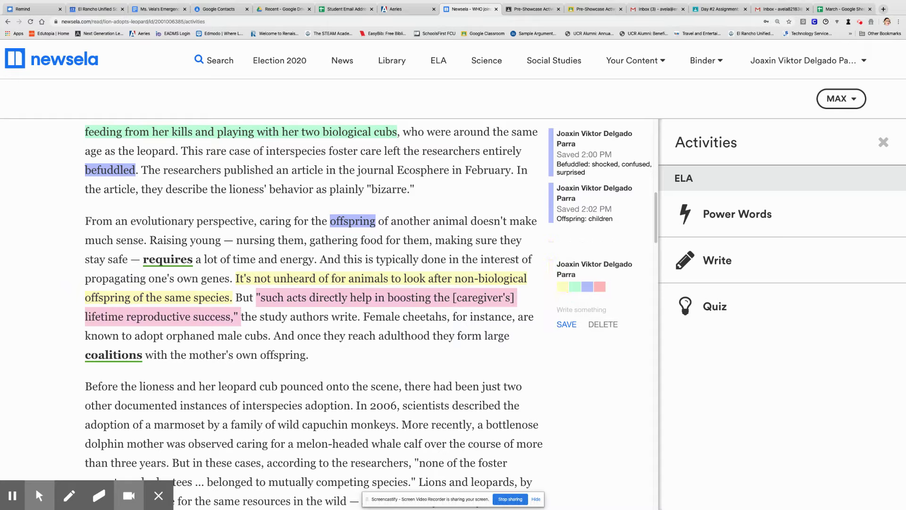
click(563, 286)
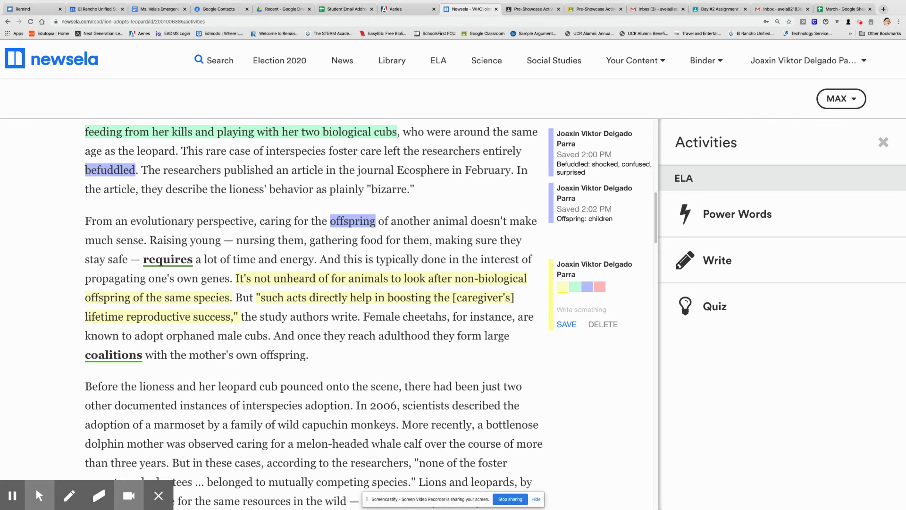
- Highlight in yellow the third-paragraph text from "In 2006, scientists described" through "more than three years."
scroll(312, 311, up, 1)
scroll(312, 311, down, 5)
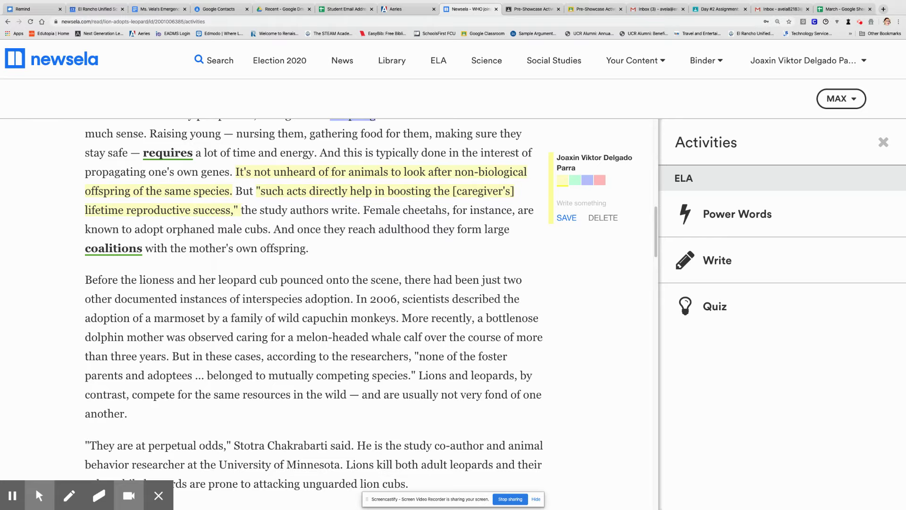
drag(356, 300, 174, 356)
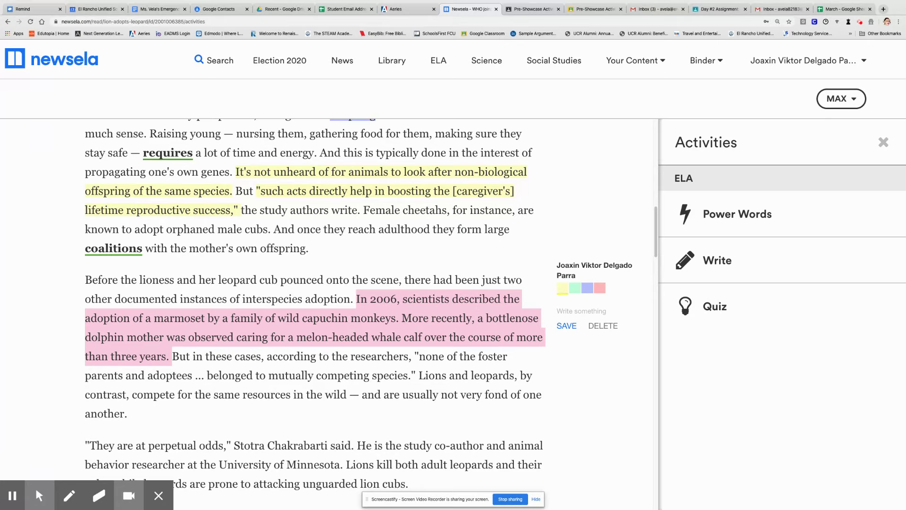
click(563, 288)
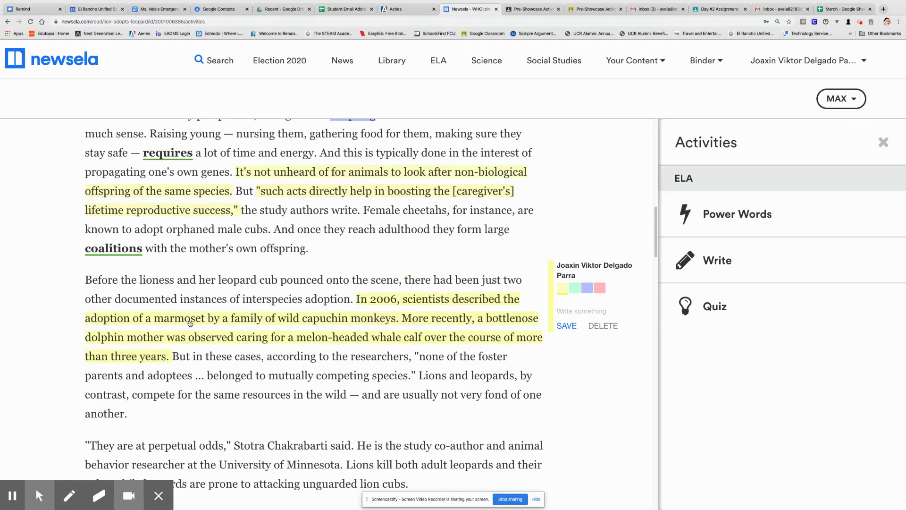
- Search Google for "marmoset" in a new browser tab, look at the pictures and return to the Newsela article
click(883, 9)
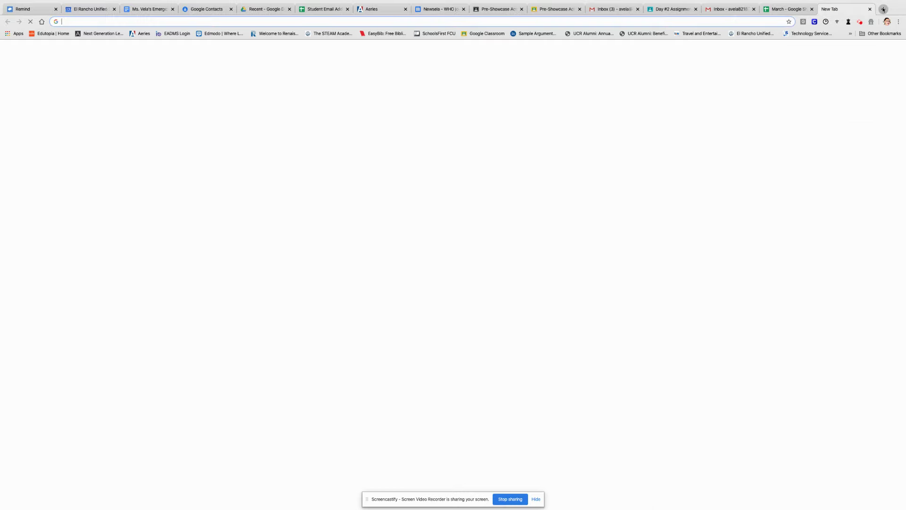
text(marmoset)
key(Return)
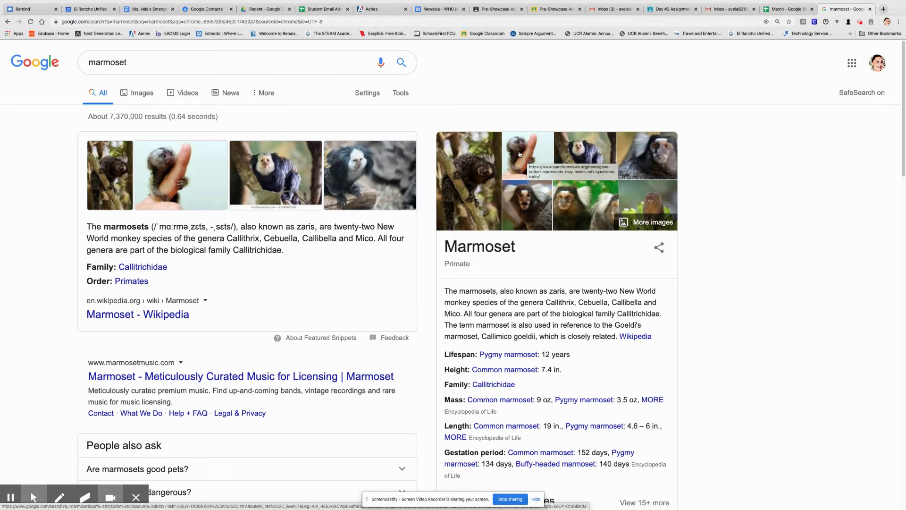
click(432, 10)
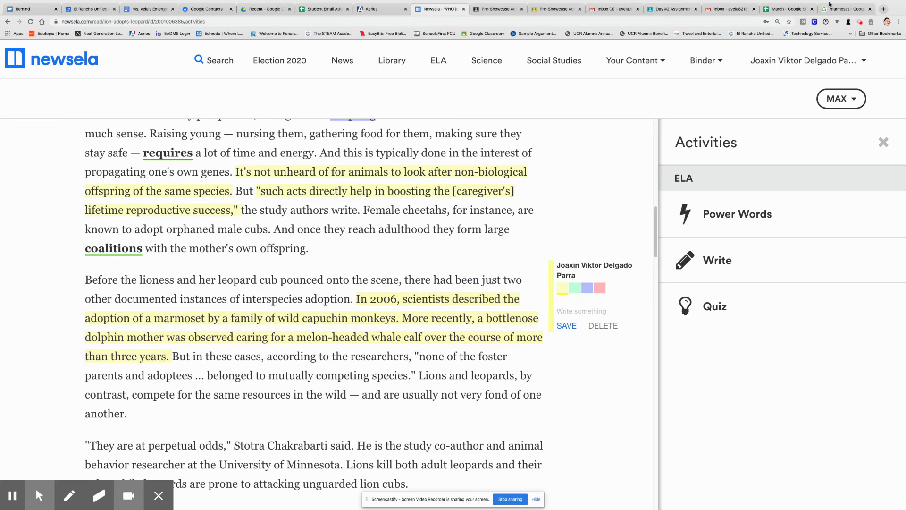
- Search Google for "wild capuchin monkey", view the image results and return to the Newsela article
click(845, 9)
click(218, 62)
double_click(217, 62)
text(wild capuchin monkey)
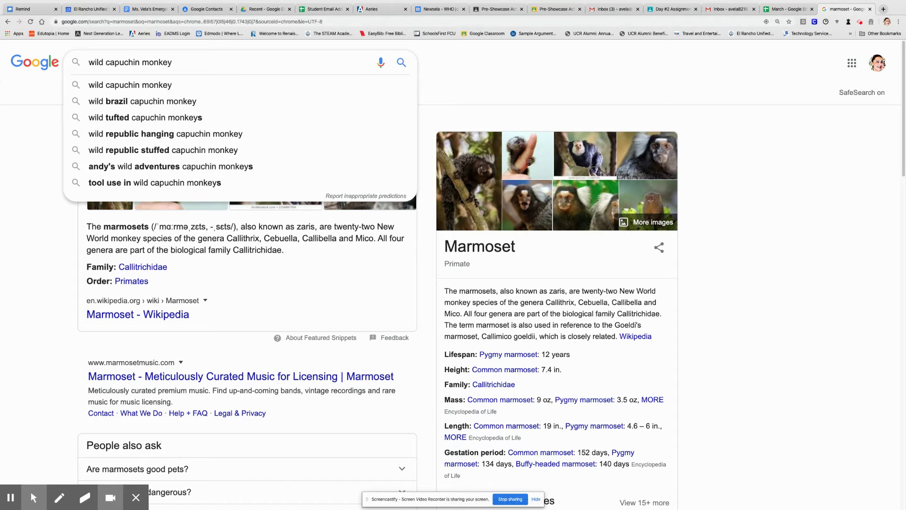
key(Return)
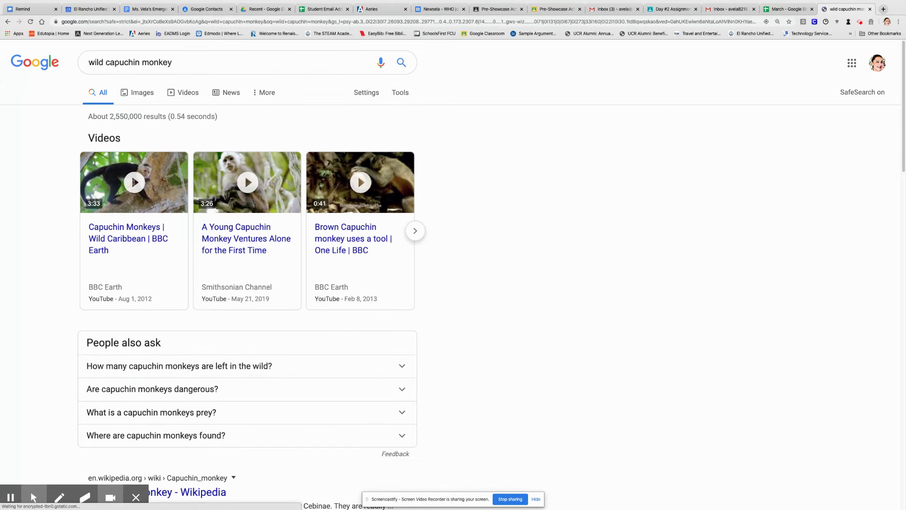
click(140, 92)
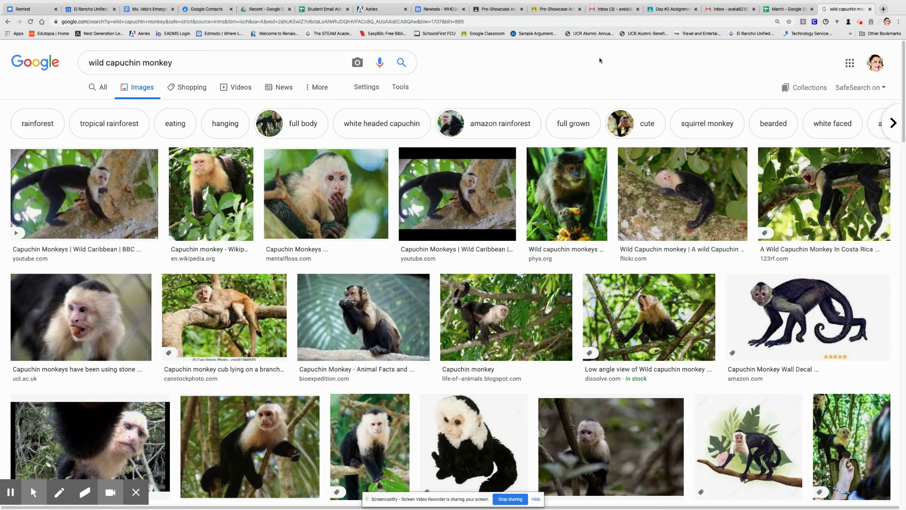
click(446, 10)
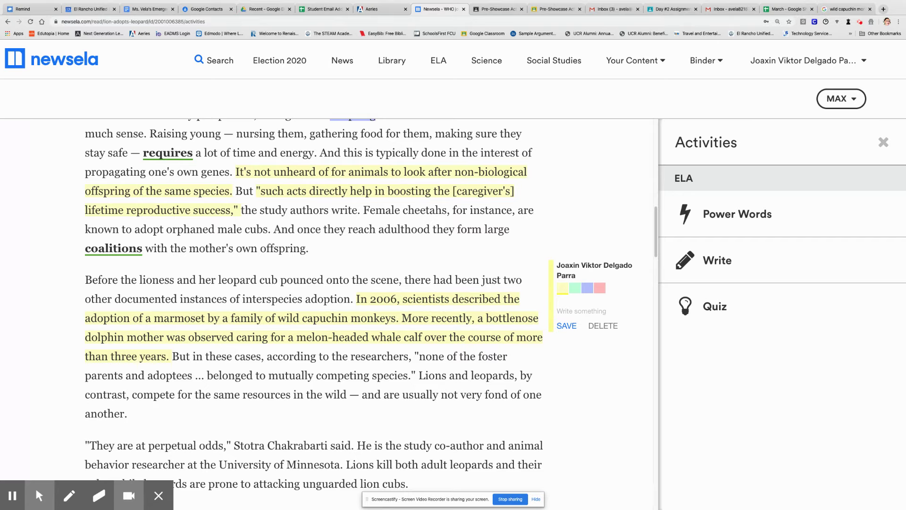
- Switch back to Google Images and search for pictures of "bottle nose dolphin"
click(863, 5)
triple_click(275, 60)
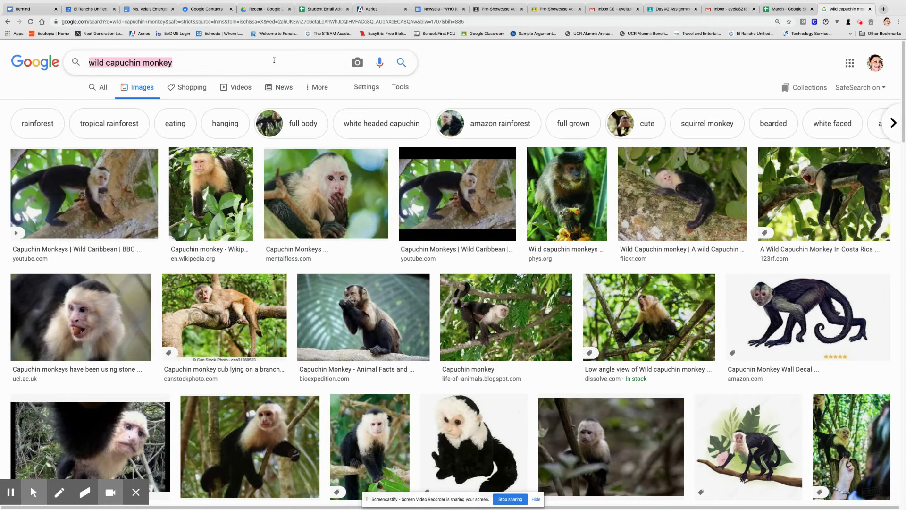
text(bottle no)
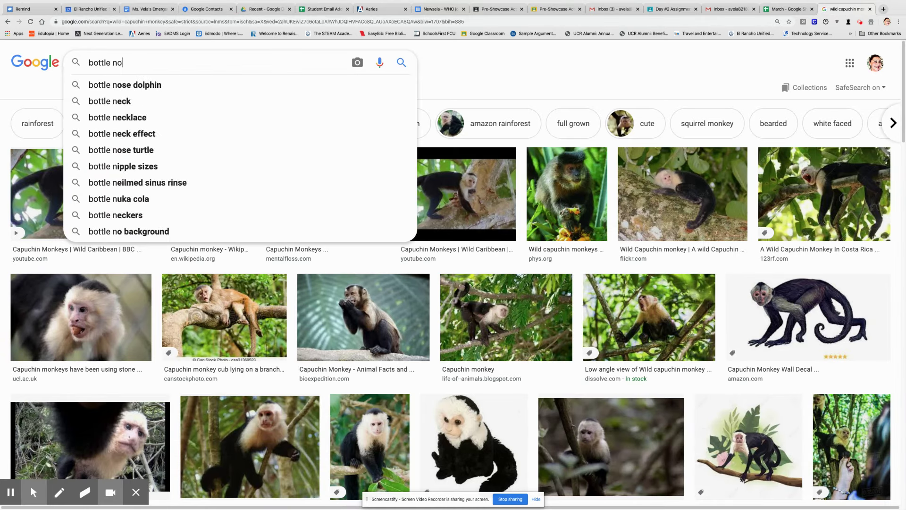
text(se dolphin)
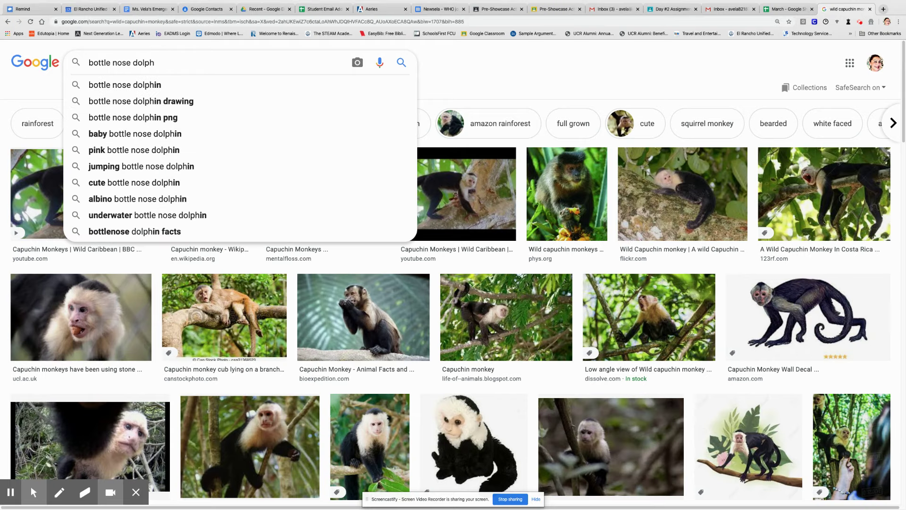
key(Return)
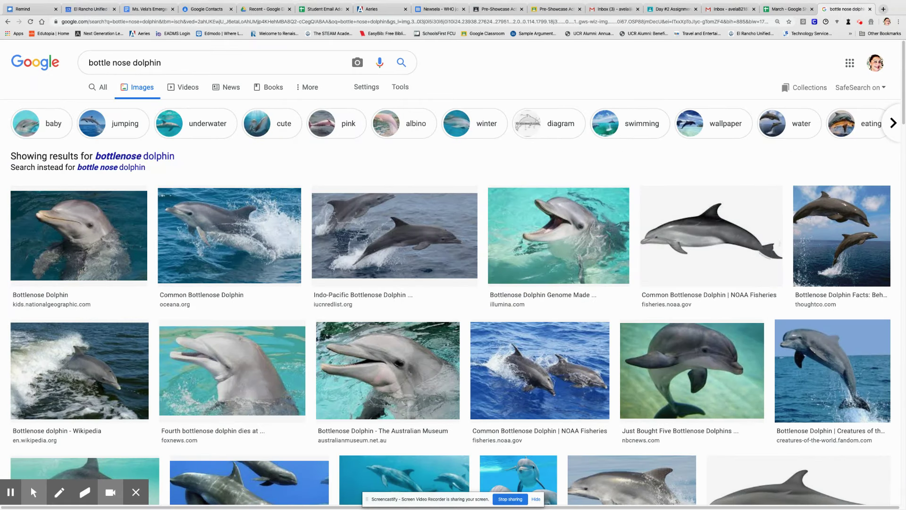
- Search Google Images for "melon-headed whale"
triple_click(245, 66)
text(me)
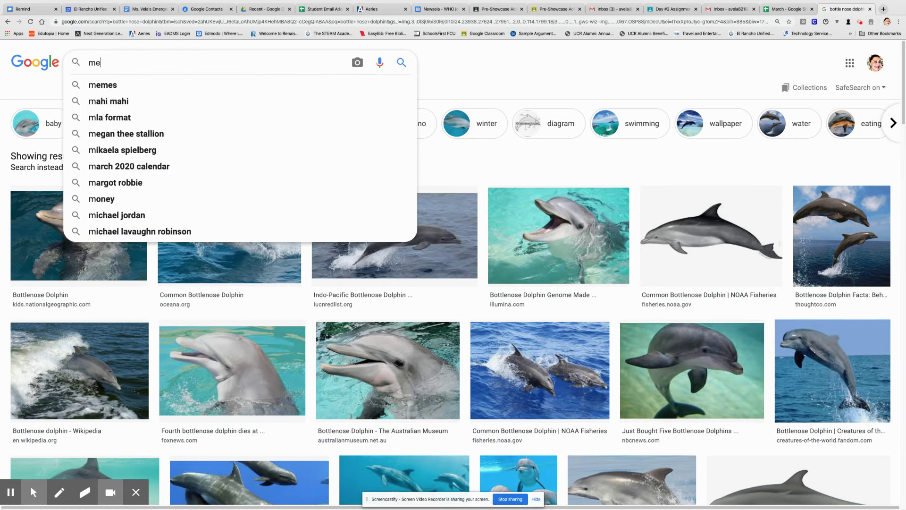
text(lon-headed whale)
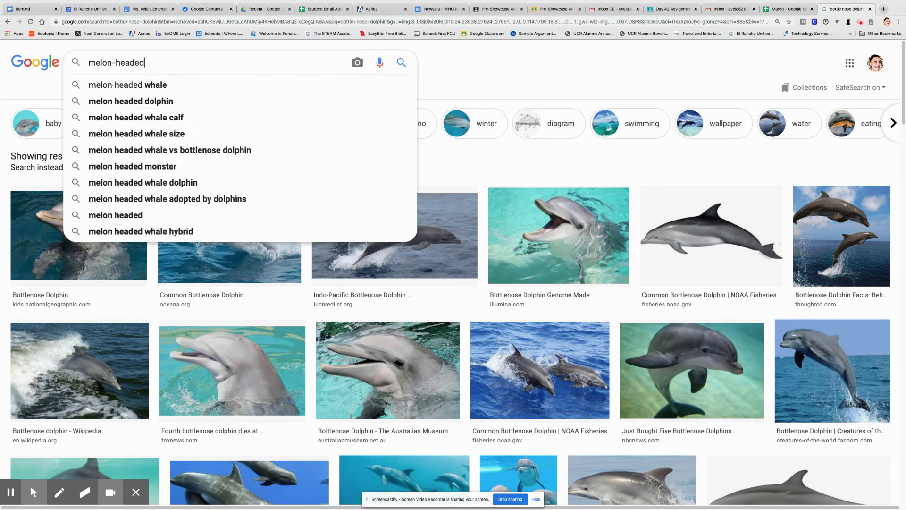
key(Down)
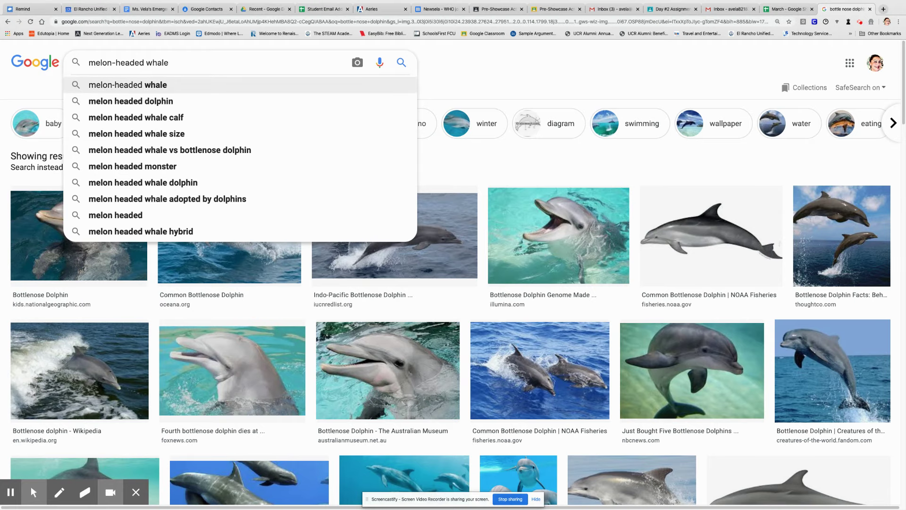
key(Return)
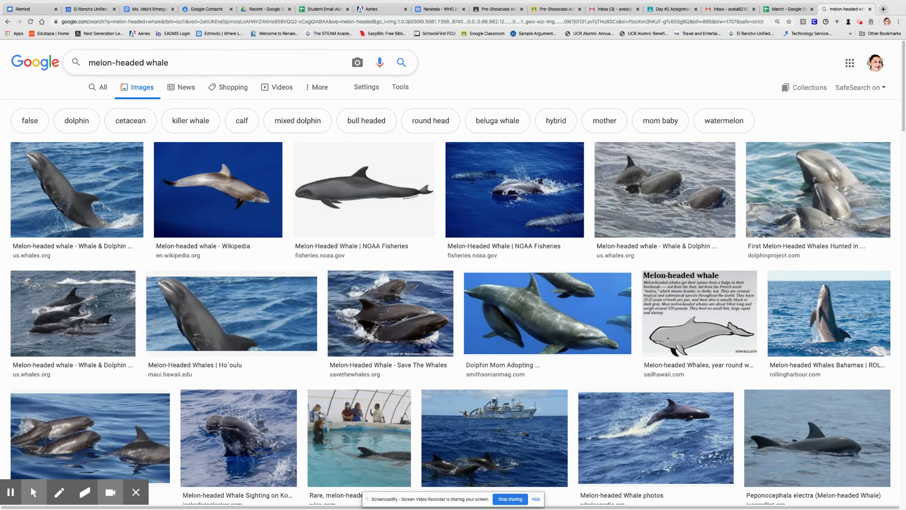
- Narrow the whale pictures to "calf", enlarge the researchgate.net calf photo and return to the Newsela article
click(246, 115)
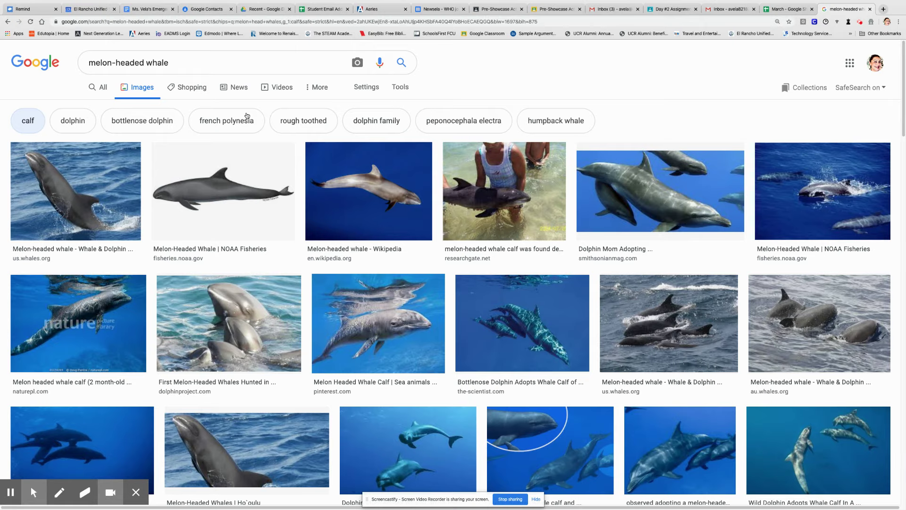
click(491, 185)
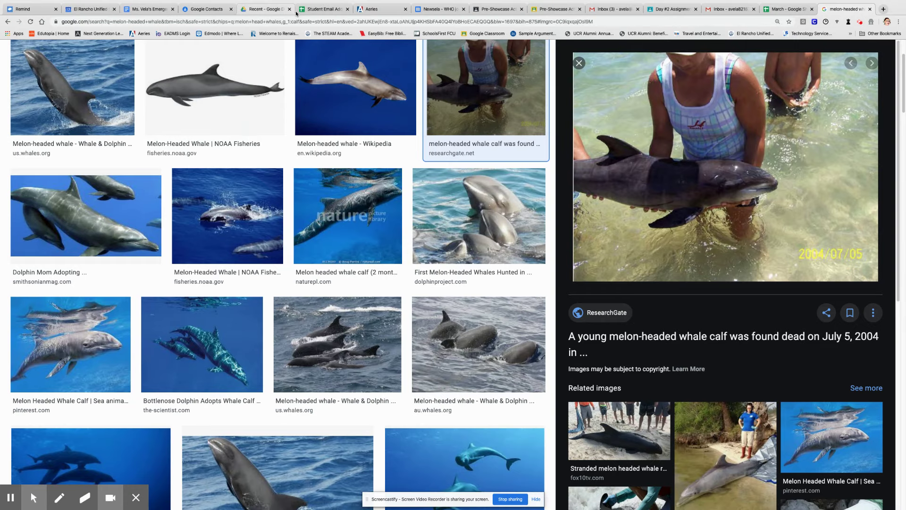
click(431, 11)
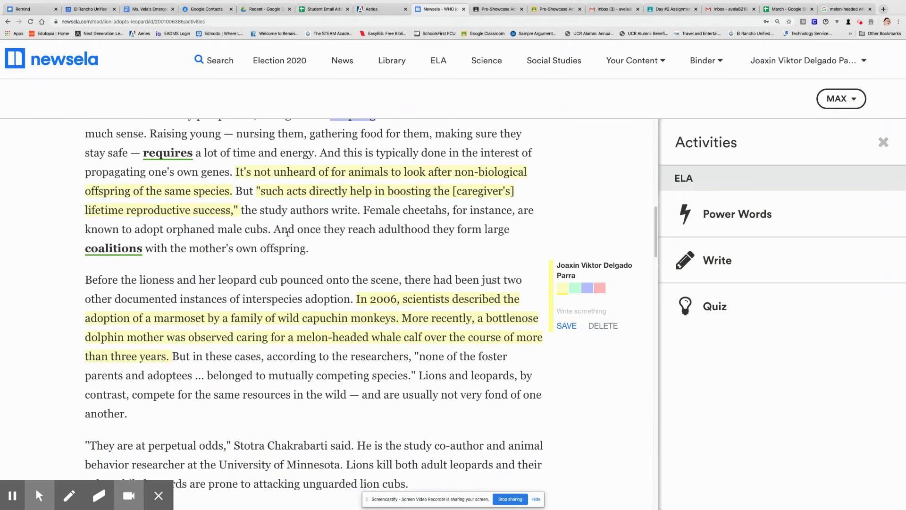
- Highlight the third-paragraph quote "none of the foster parents and adoptees ... belonged to mutually competing species." in yellow, and return to the opening paragraphs
scroll(240, 309, down, 1)
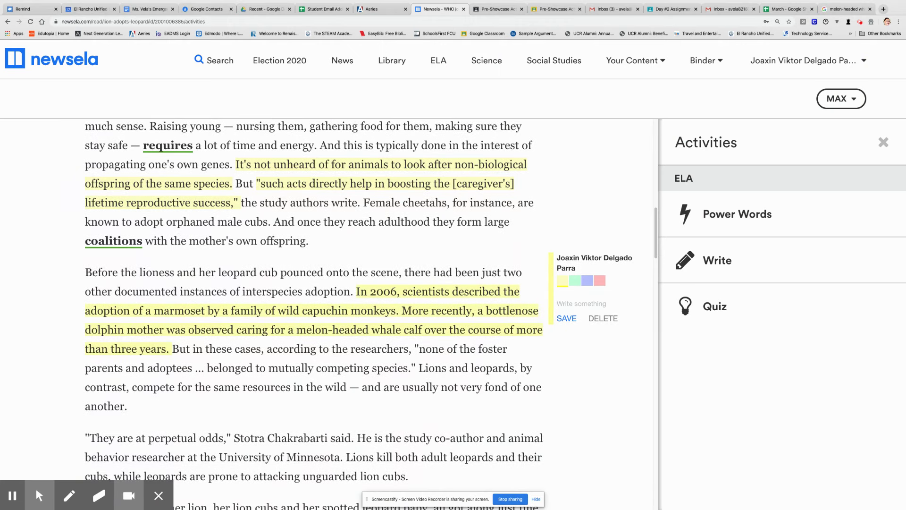
scroll(311, 312, down, 5)
scroll(242, 340, down, 2)
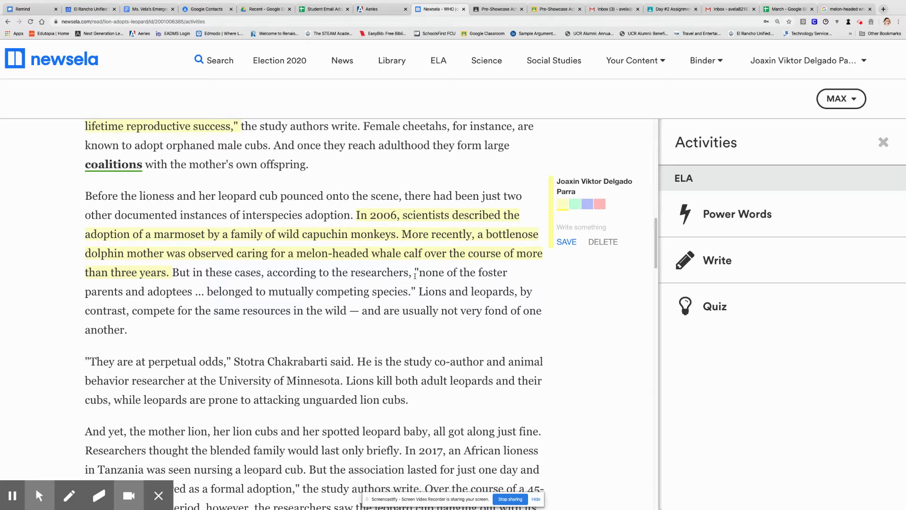
drag(414, 272, 414, 291)
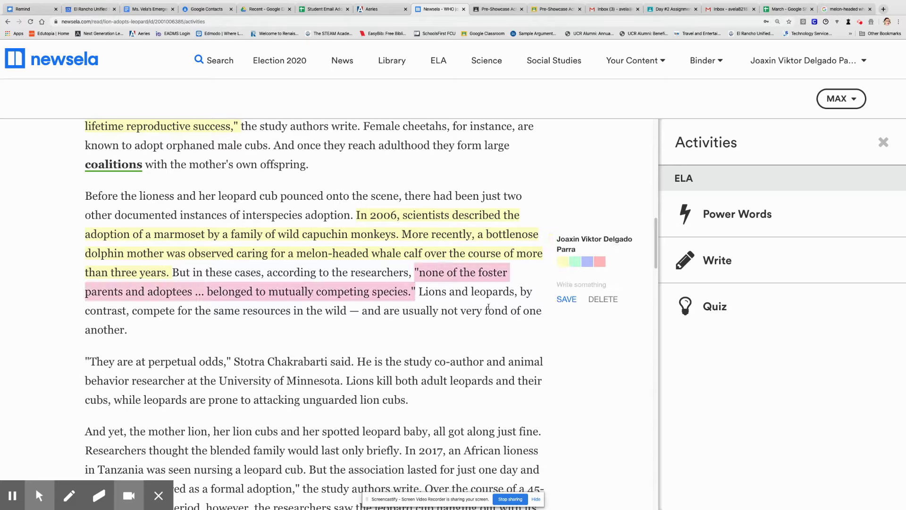
click(563, 262)
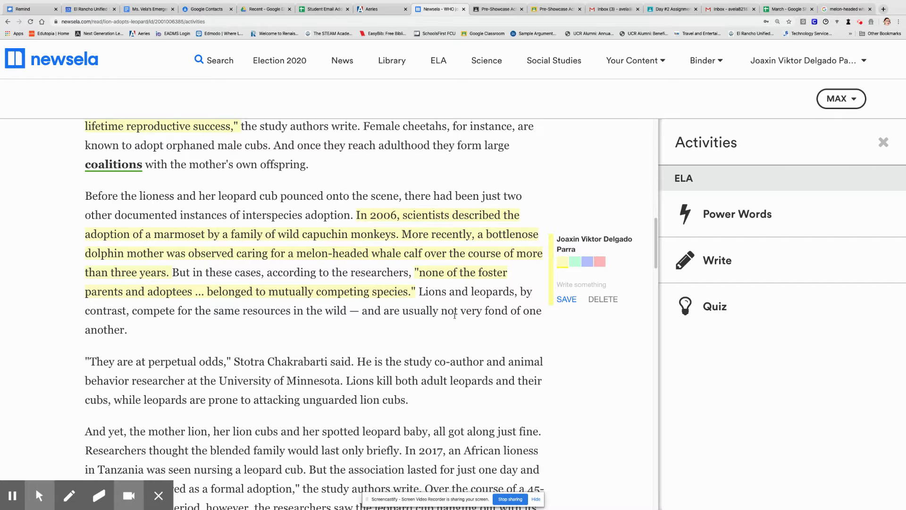
scroll(359, 311, down, 1)
scroll(358, 311, up, 6)
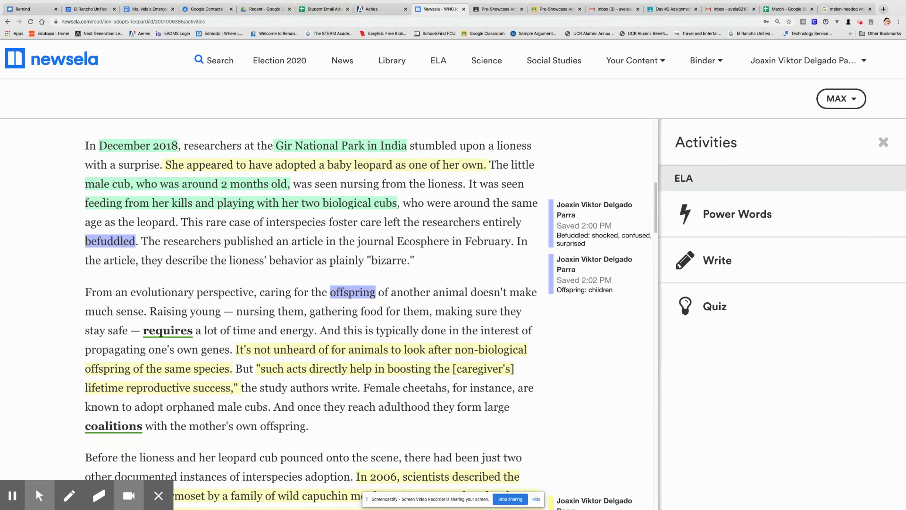
- Reread the annotated opening paragraphs down to the passage on earlier interspecies adoptions and competing species
scroll(359, 311, down, 1)
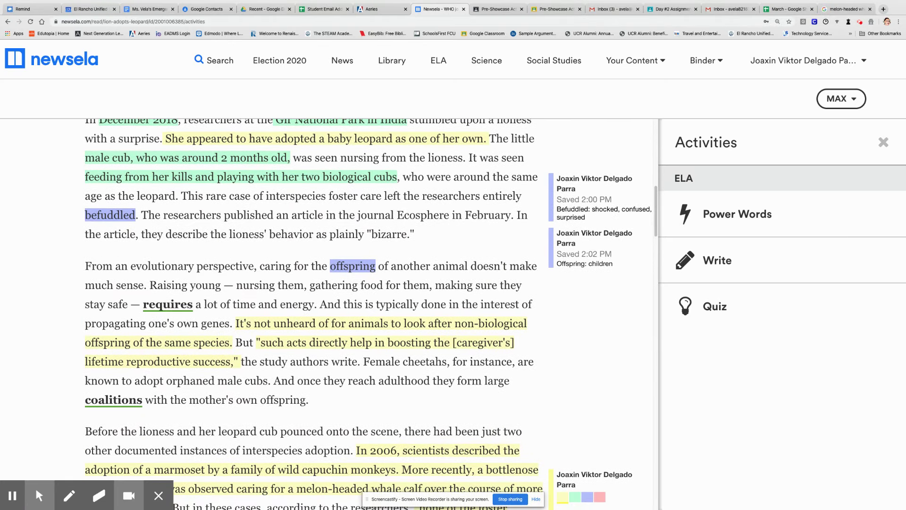
scroll(359, 311, down, 1)
scroll(358, 312, down, 1)
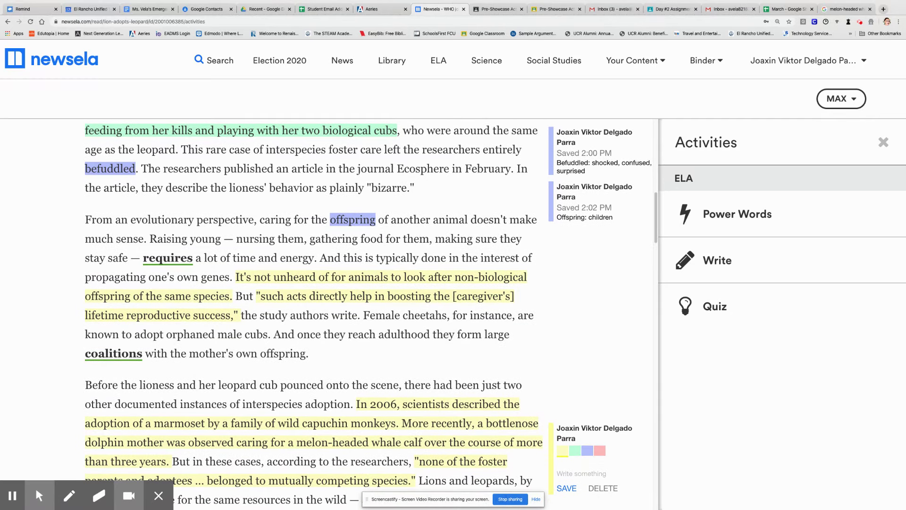
scroll(359, 312, up, 1)
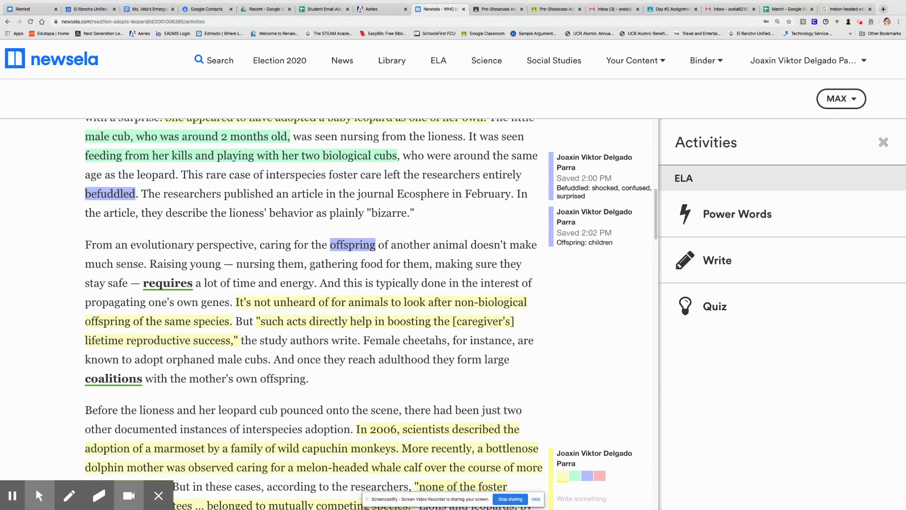
scroll(358, 312, up, 1)
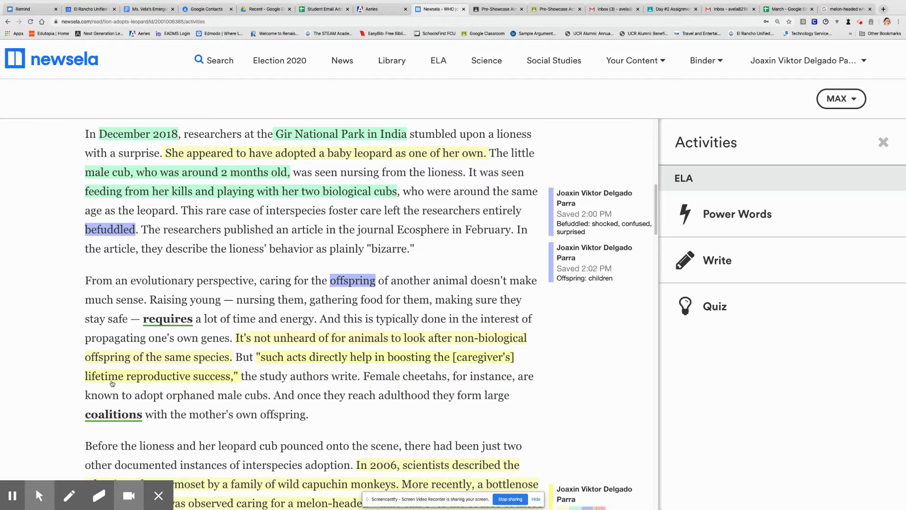
scroll(19, 374, down, 6)
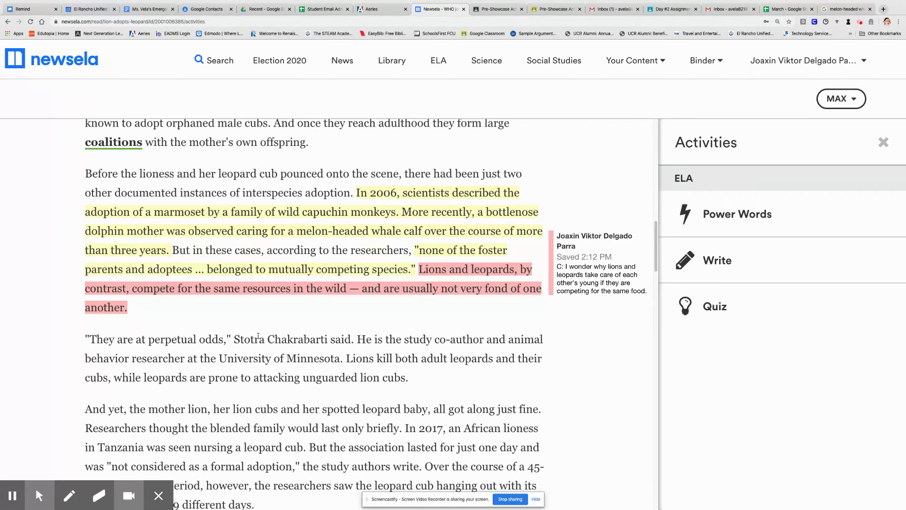
- In the fourth paragraph, highlight "prone" in blue and the sentence "Lions kill both adult leopards and their cubs ... unguarded lion cubs." in yellow
scroll(258, 336, down, 5)
scroll(130, 287, down, 1)
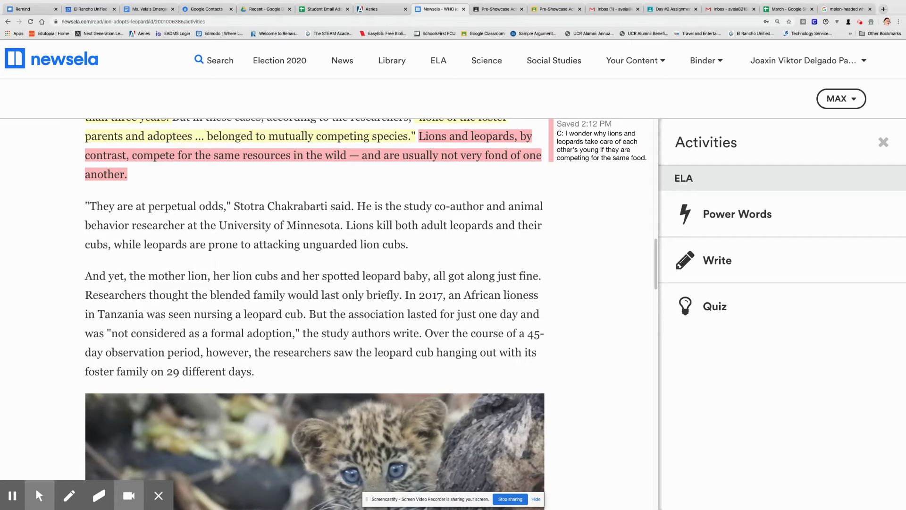
drag(206, 246, 241, 247)
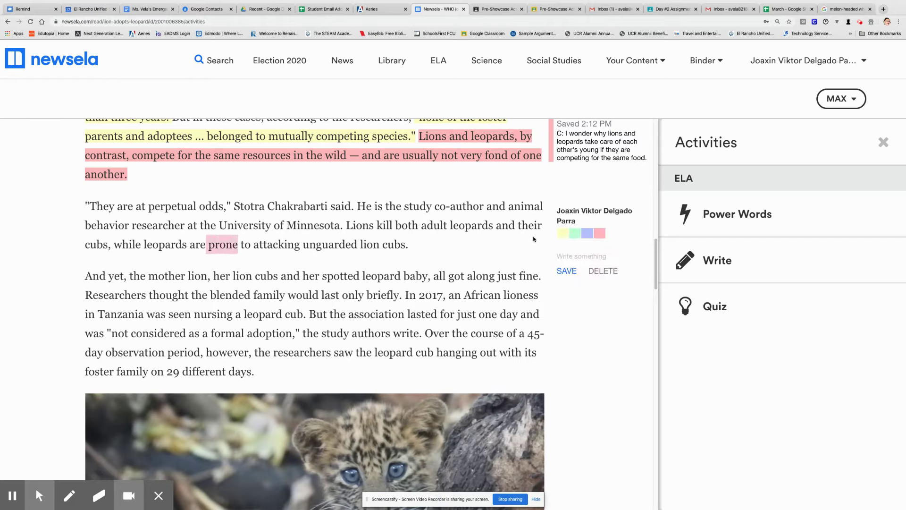
click(587, 233)
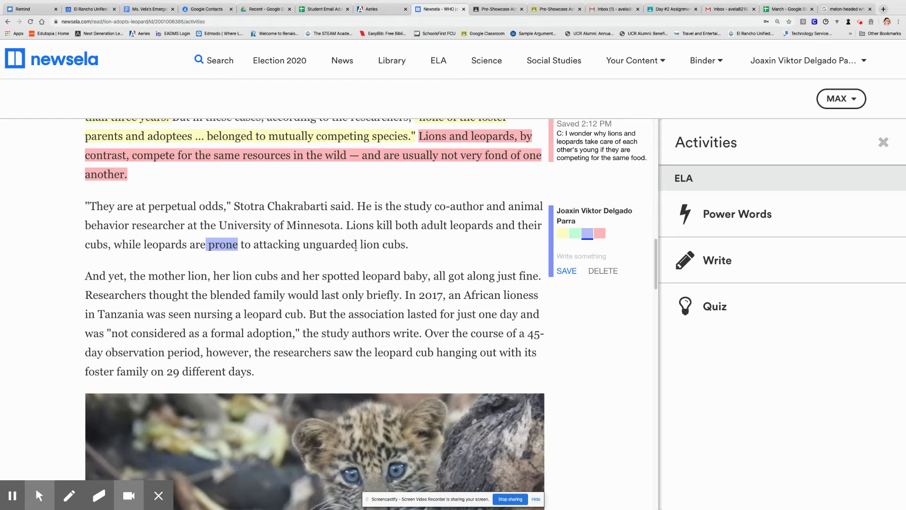
mouse_move(347, 226)
mouse_down()
mouse_move(416, 249)
mouse_move(491, 253)
mouse_up()
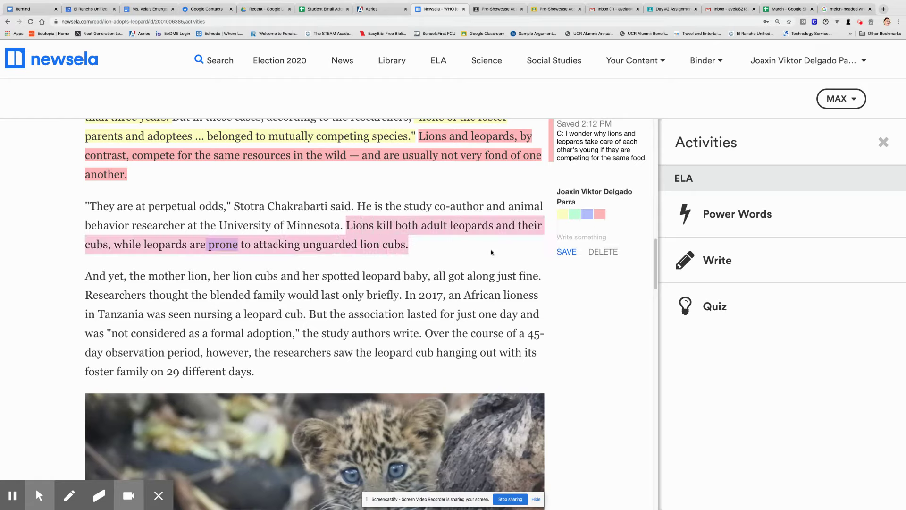
click(560, 216)
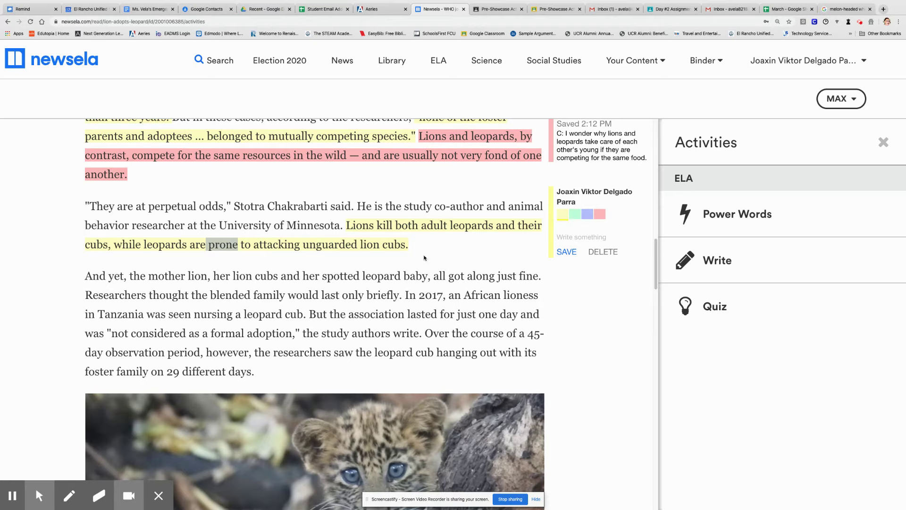
- Add and save the vocabulary note "Prone: likely, willing to" on the yellow sentence containing that word
click(223, 251)
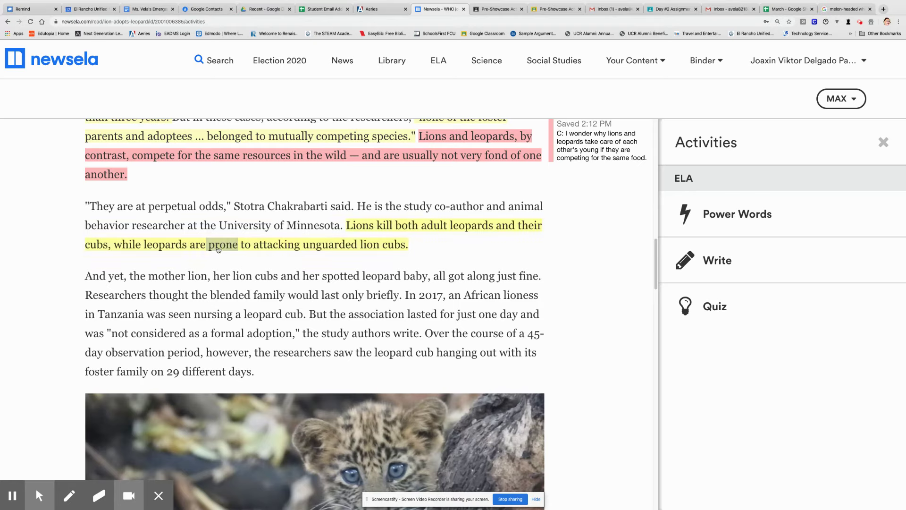
click(219, 249)
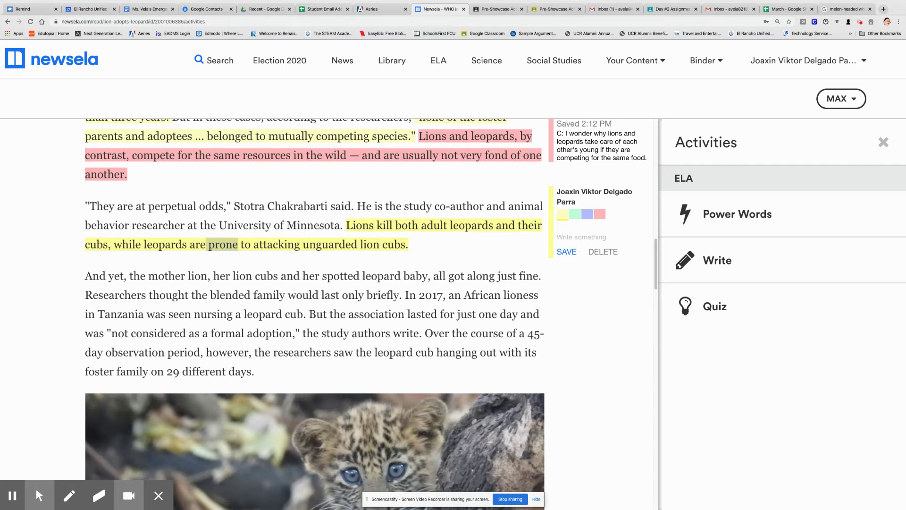
text(Prone:)
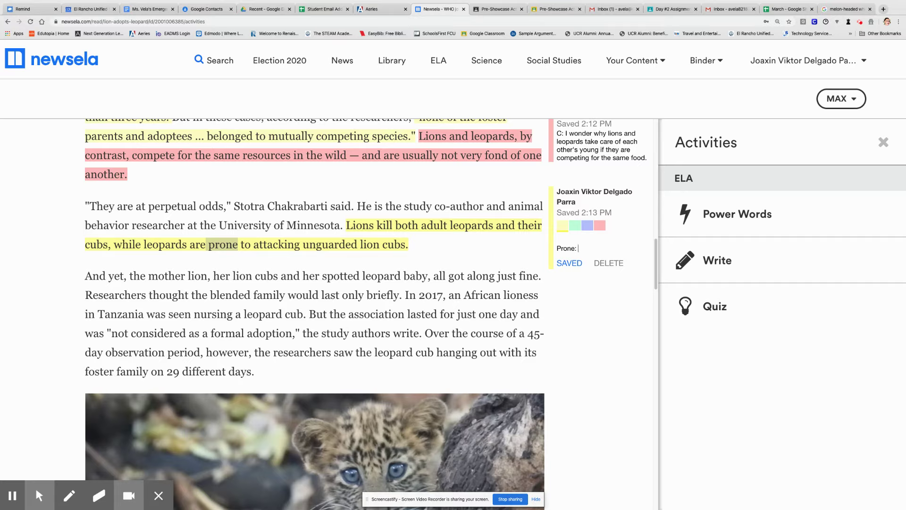
text(ikely, willing to)
click(577, 263)
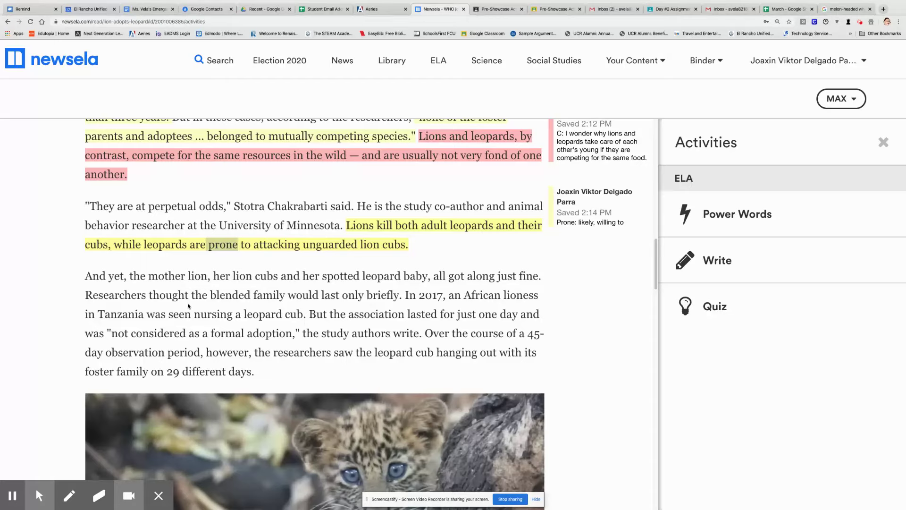
- Highlight the study co-author's name and "University of Minnesota." in green in the fourth paragraph
drag(235, 206, 329, 204)
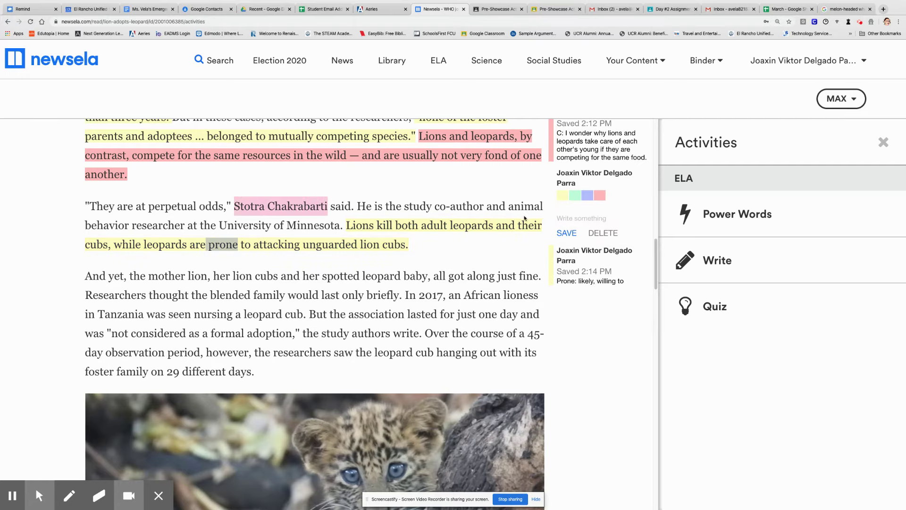
click(576, 197)
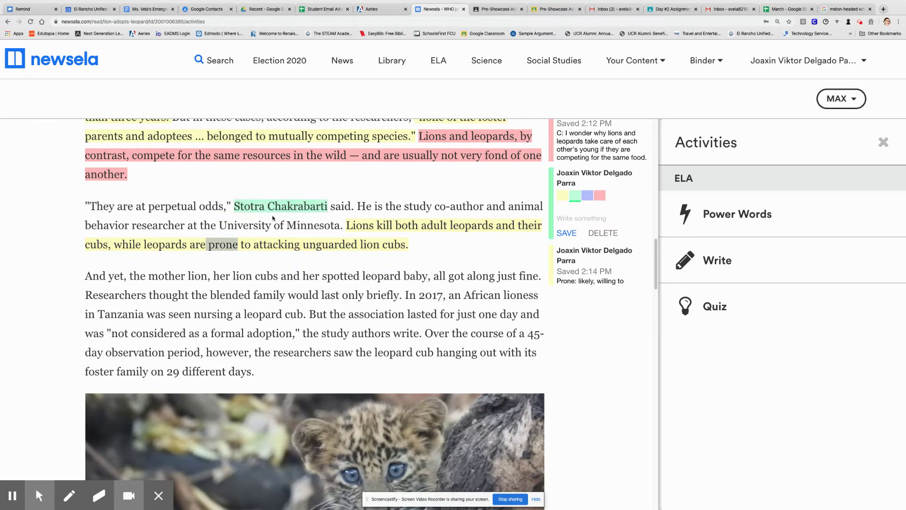
drag(220, 224, 344, 224)
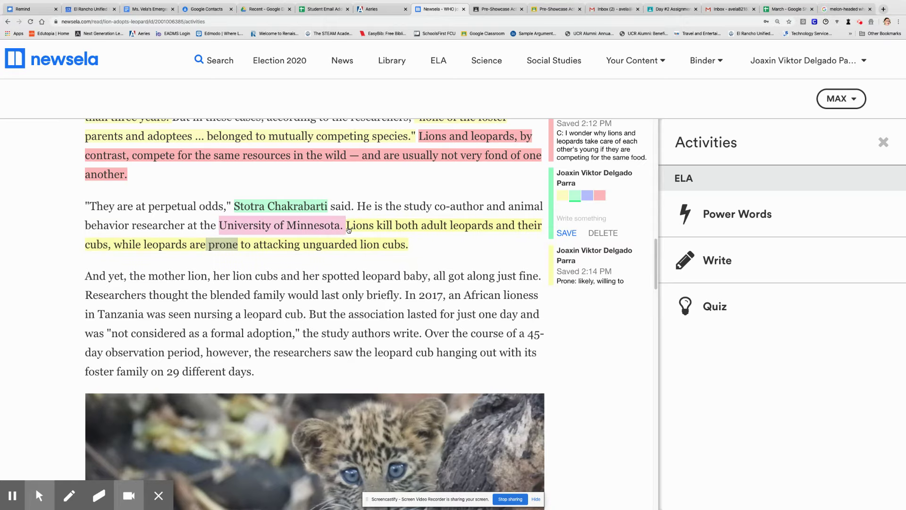
click(575, 215)
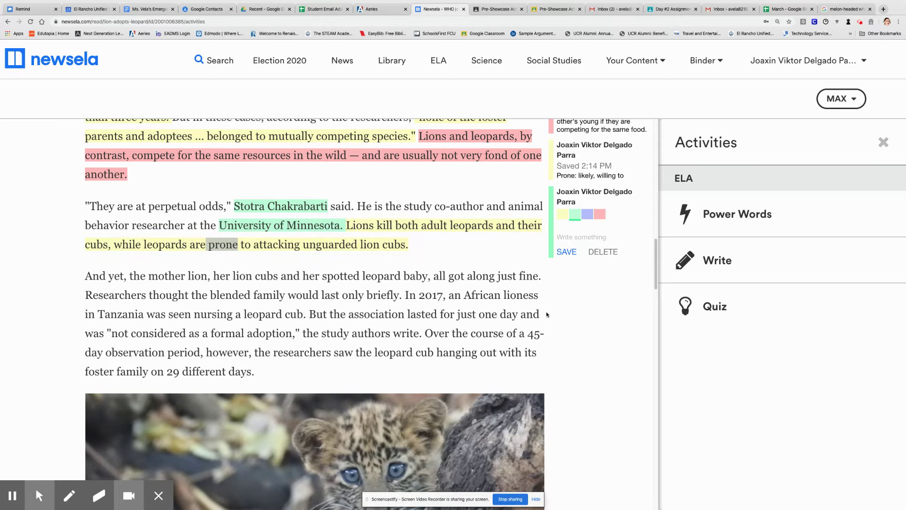
- Highlight "In 2017, an African lioness in Tanzania was seen nursing a leopard cub." in green in the fifth paragraph
scroll(464, 320, up, 5)
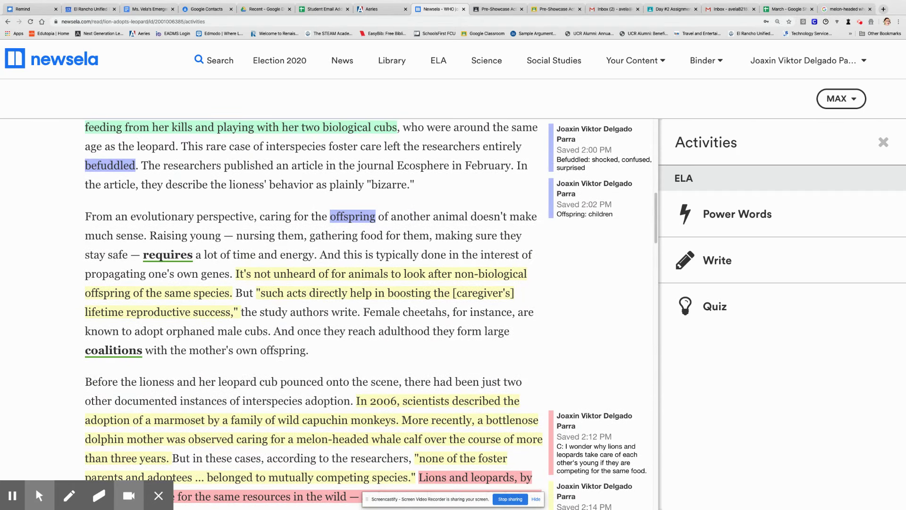
scroll(314, 314, down, 5)
scroll(314, 314, down, 3)
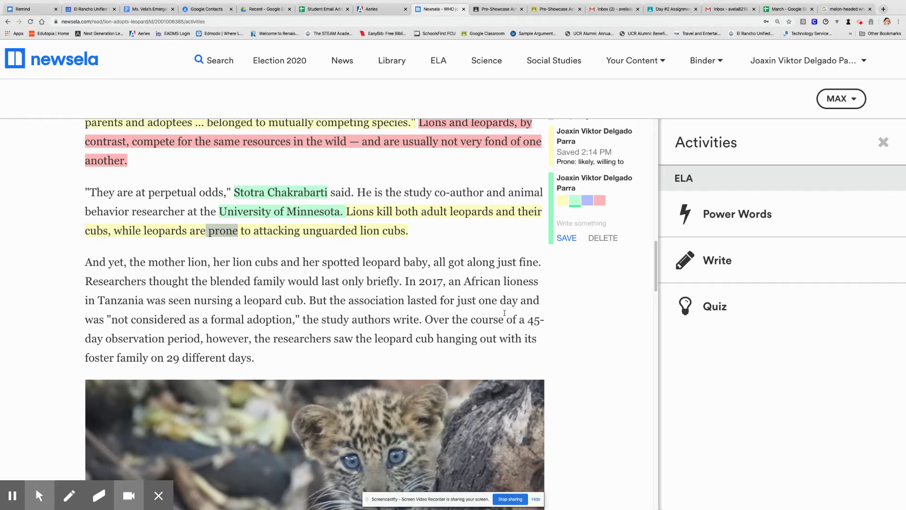
scroll(504, 313, down, 1)
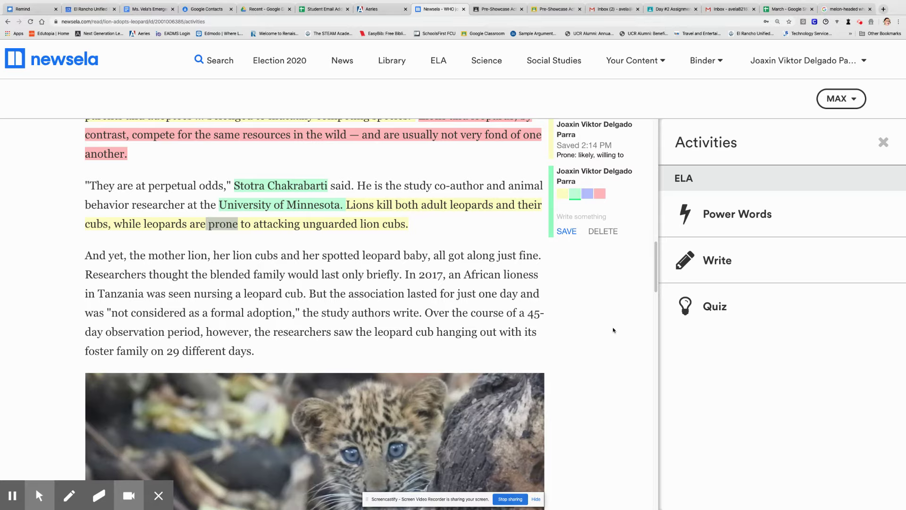
drag(406, 274, 309, 294)
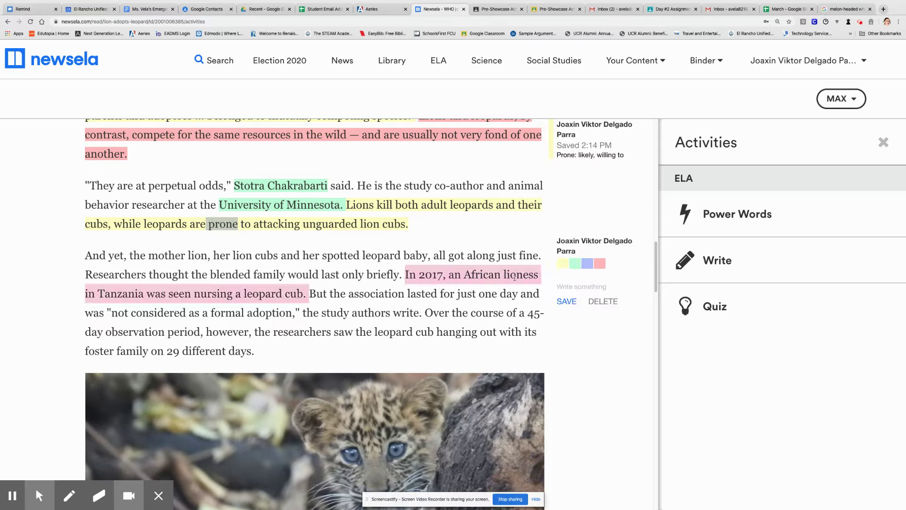
click(576, 263)
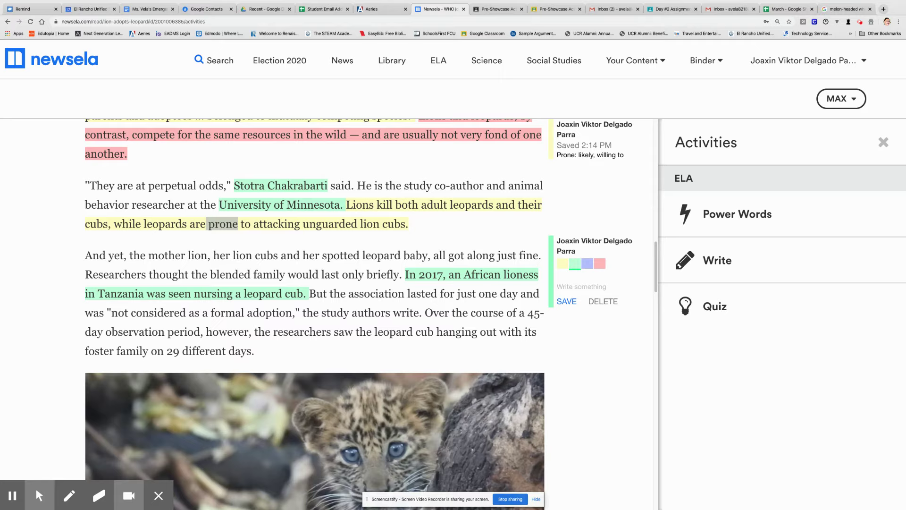
- Highlight the quote "not considered as a formal adoption," and the phrase "29 different days" in green
mouse_move(108, 311)
mouse_down()
mouse_move(200, 313)
mouse_move(293, 332)
mouse_move(299, 318)
mouse_up()
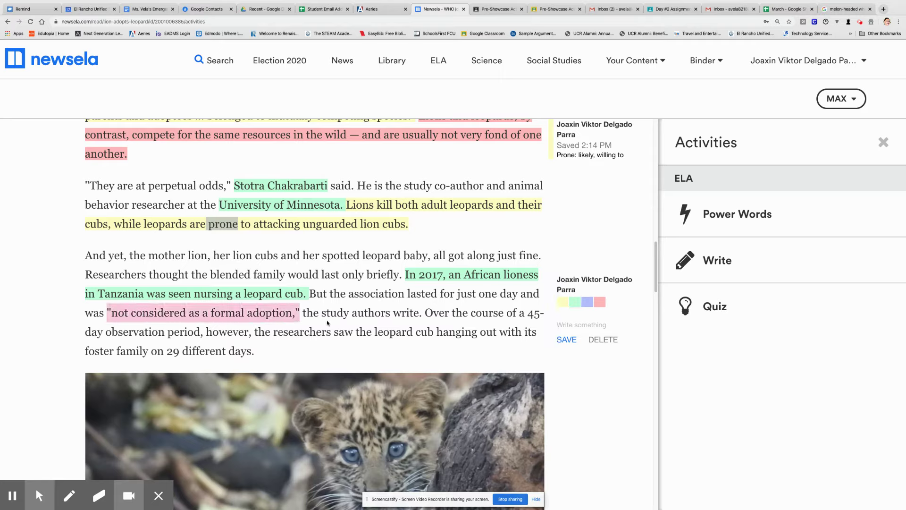
click(575, 305)
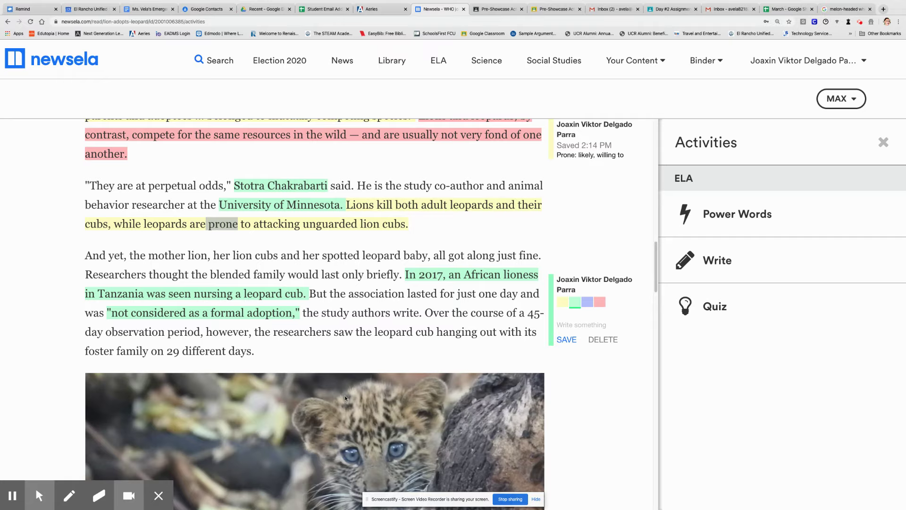
drag(169, 352, 250, 360)
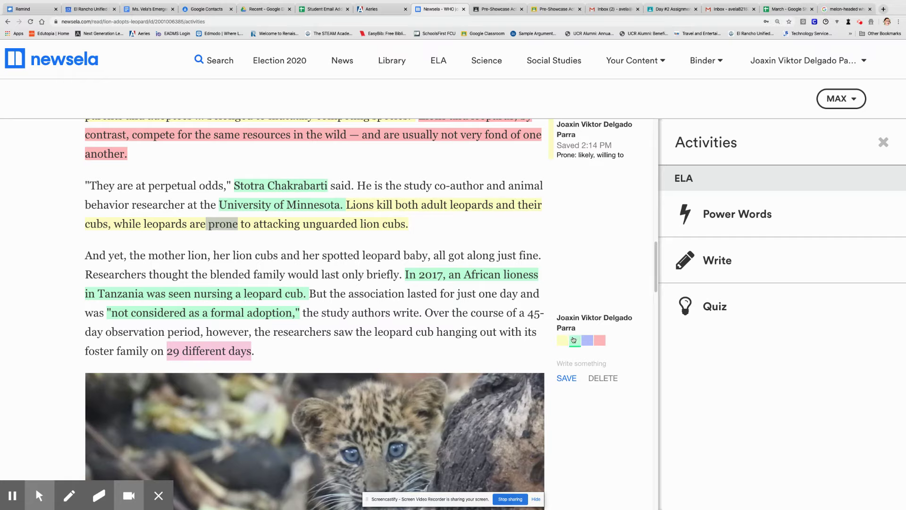
click(574, 339)
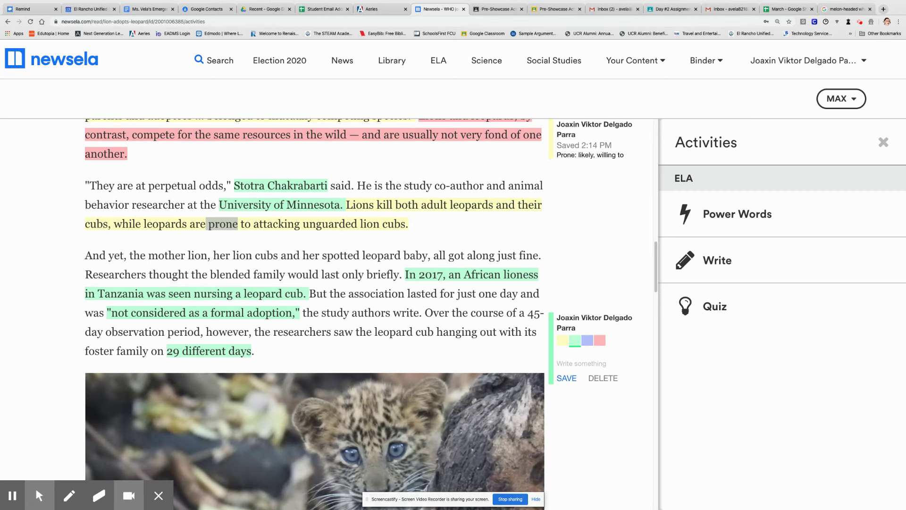
- Recolor the third paragraph's yellow highlights, the "In 2006, scientists described..." passage and the "none of the foster parents" quote, to green
scroll(67, 297, down, 1)
scroll(66, 297, up, 3)
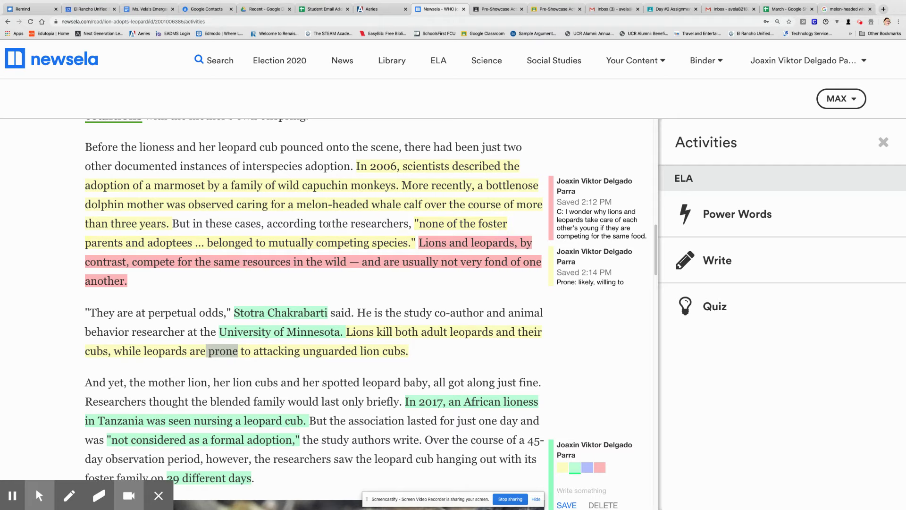
click(386, 167)
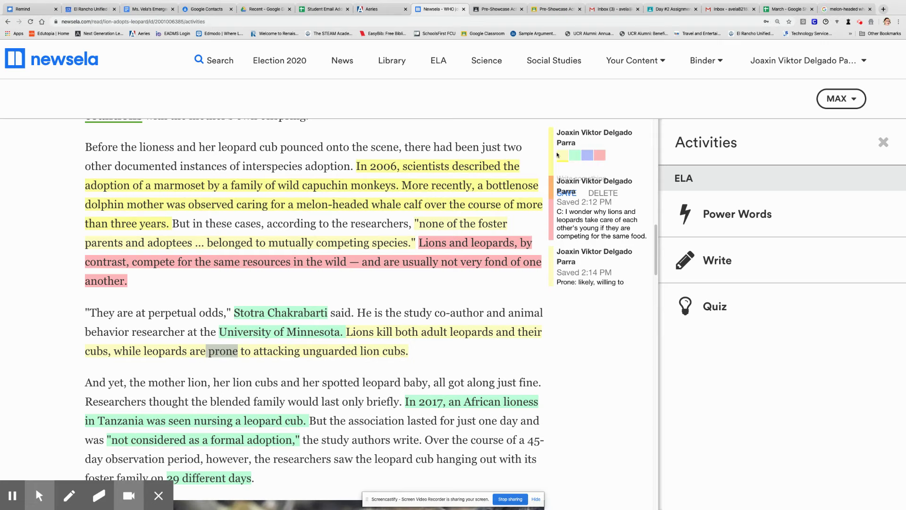
click(576, 156)
click(467, 224)
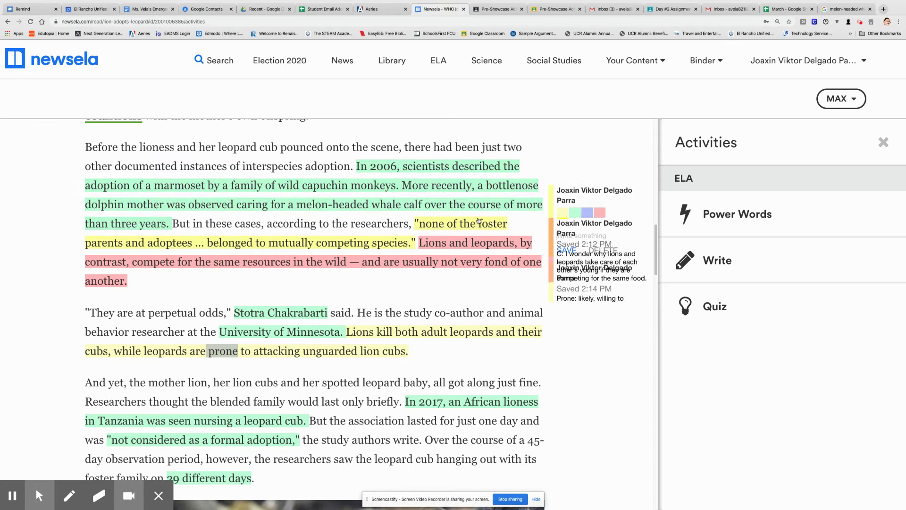
click(576, 213)
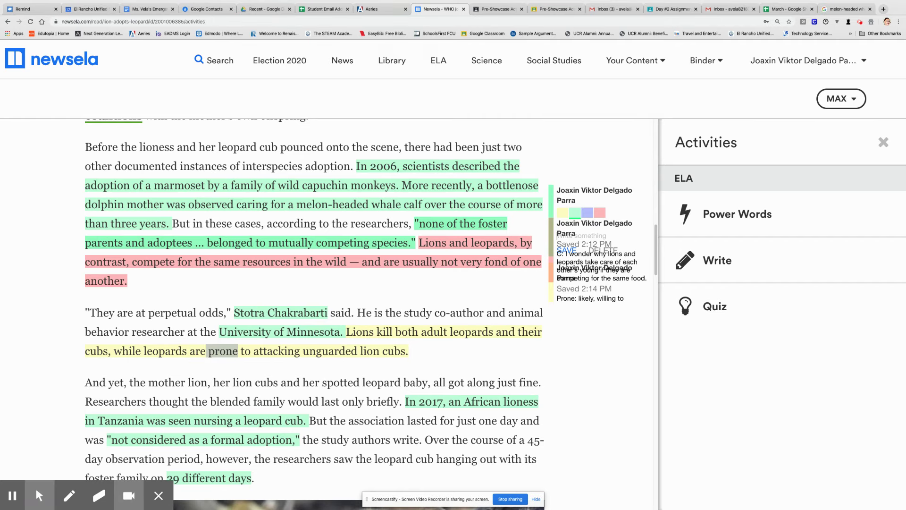
scroll(316, 311, down, 1)
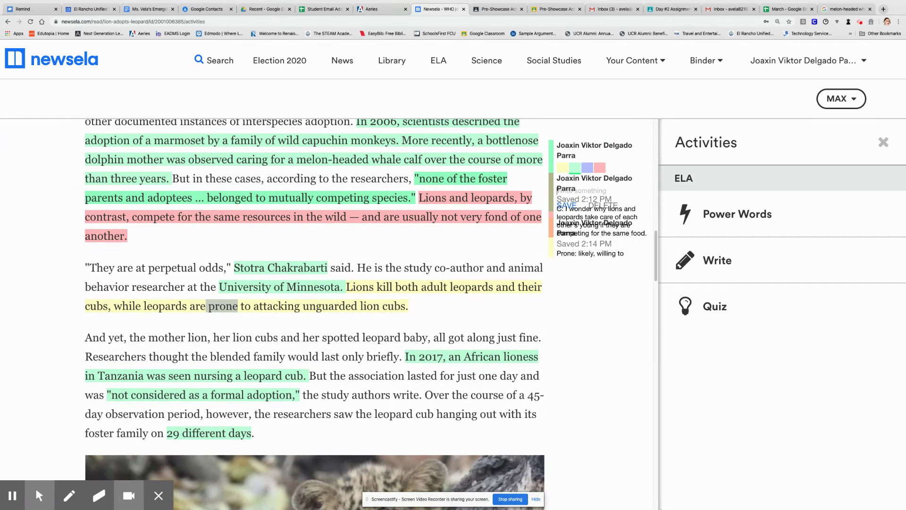
scroll(365, 314, down, 1)
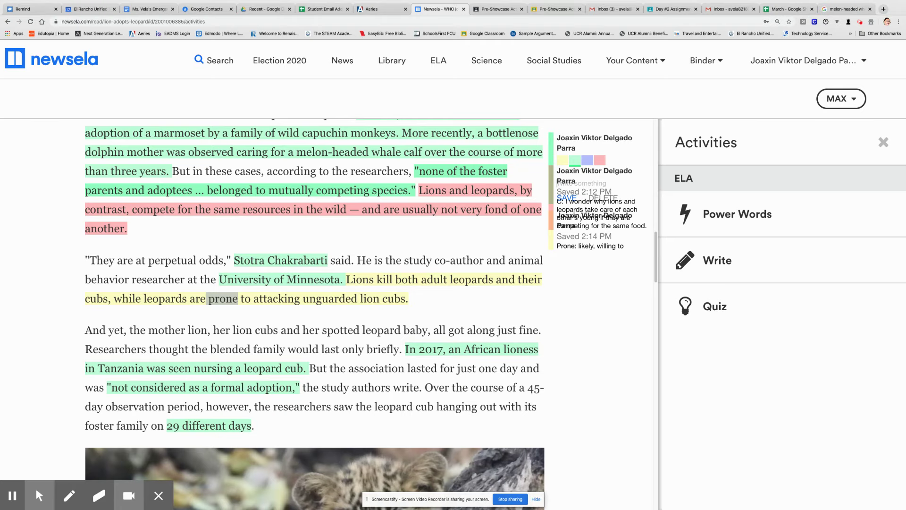
scroll(365, 315, down, 1)
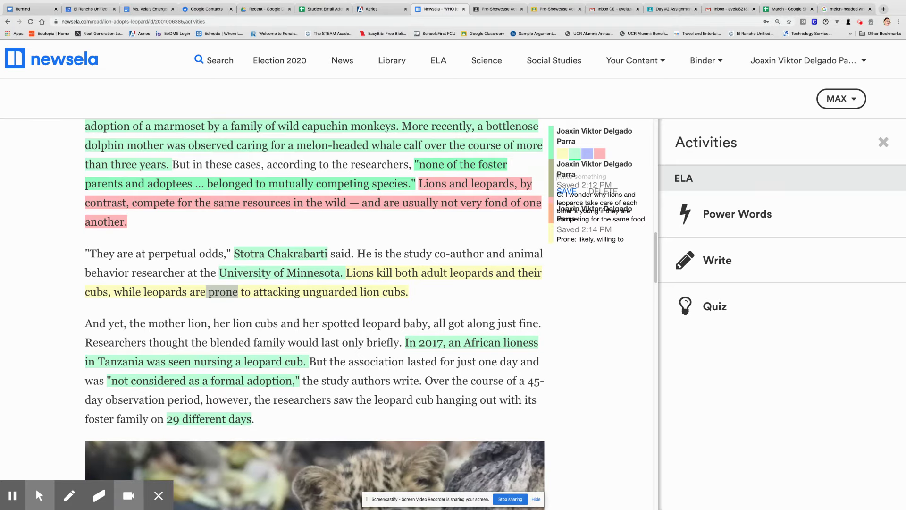
scroll(366, 315, down, 1)
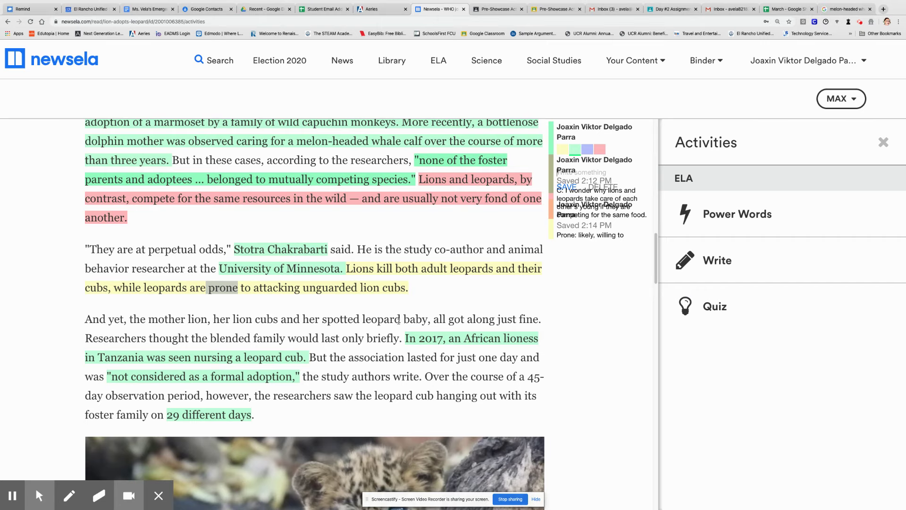
- Review the highlighted fourth and fifth paragraphs and the notes beside them, down to the leopard cub photo
scroll(28, 354, down, 1)
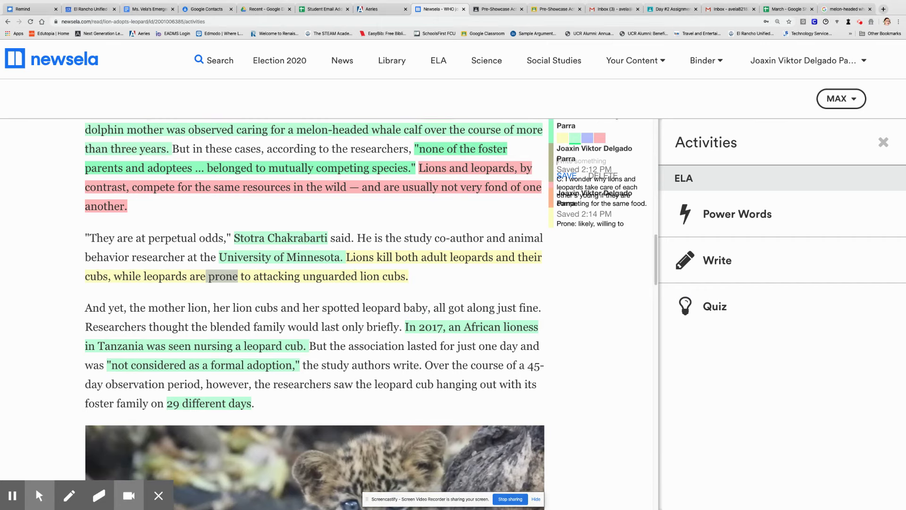
scroll(366, 315, down, 1)
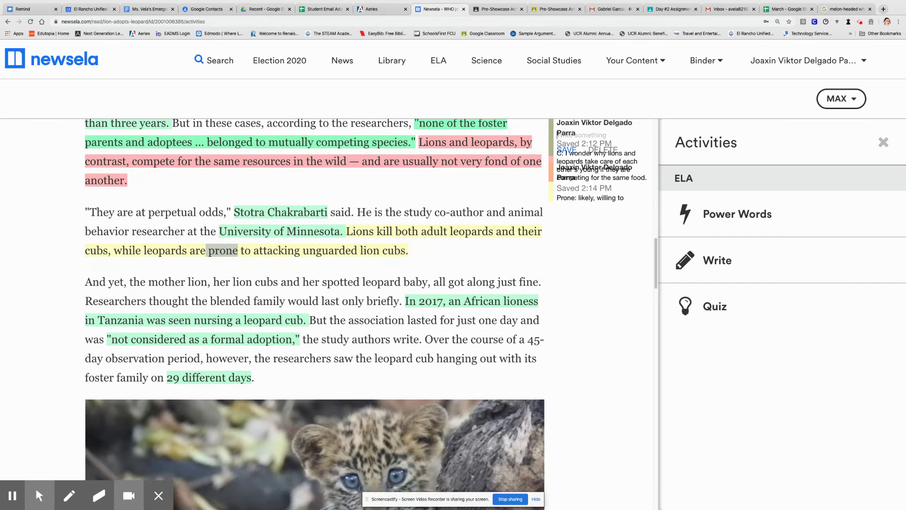
scroll(314, 264, down, 1)
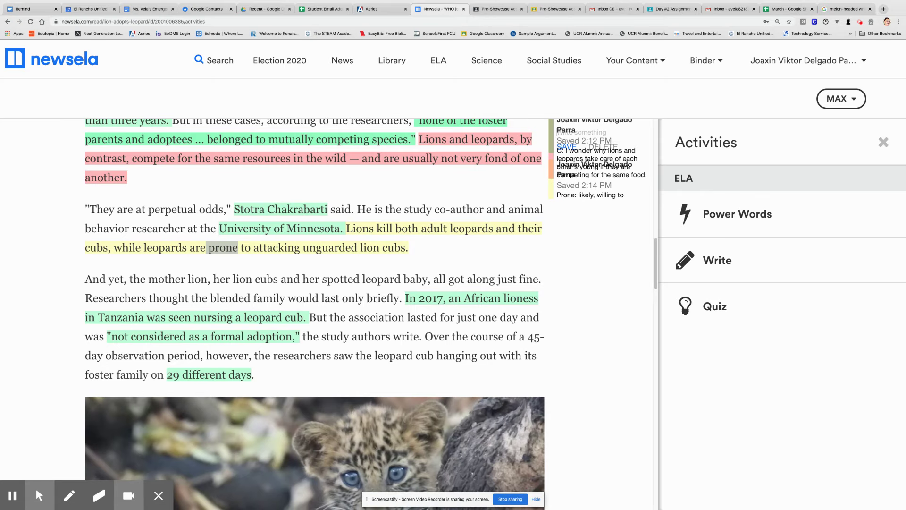
scroll(27, 355, down, 1)
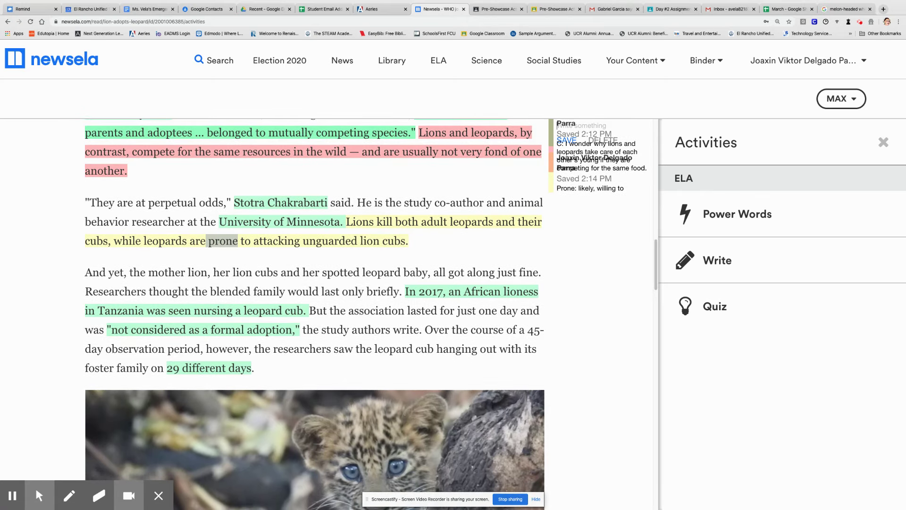
scroll(28, 355, down, 4)
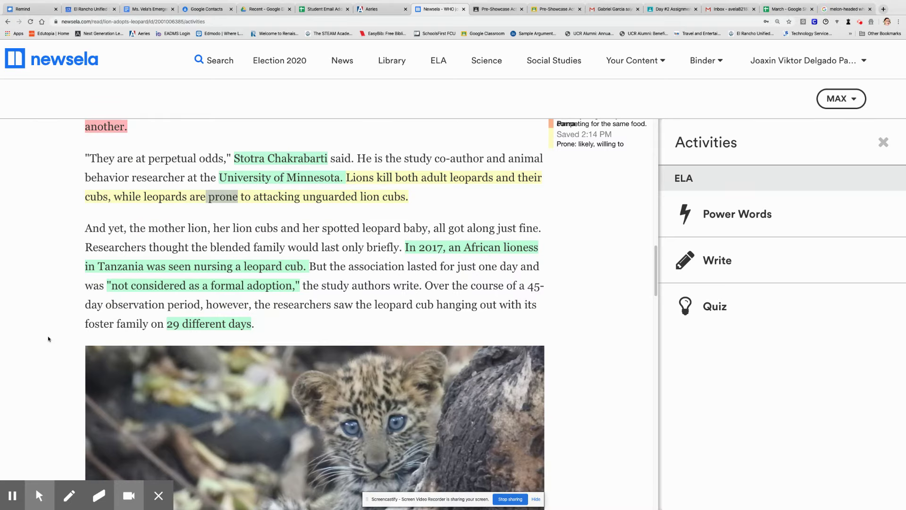
scroll(48, 338, down, 1)
scroll(315, 312, down, 1)
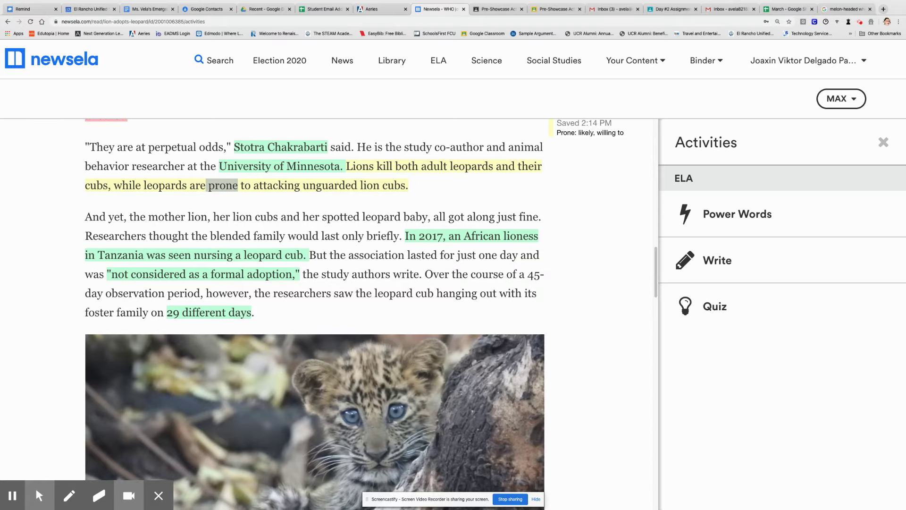
click(39, 496)
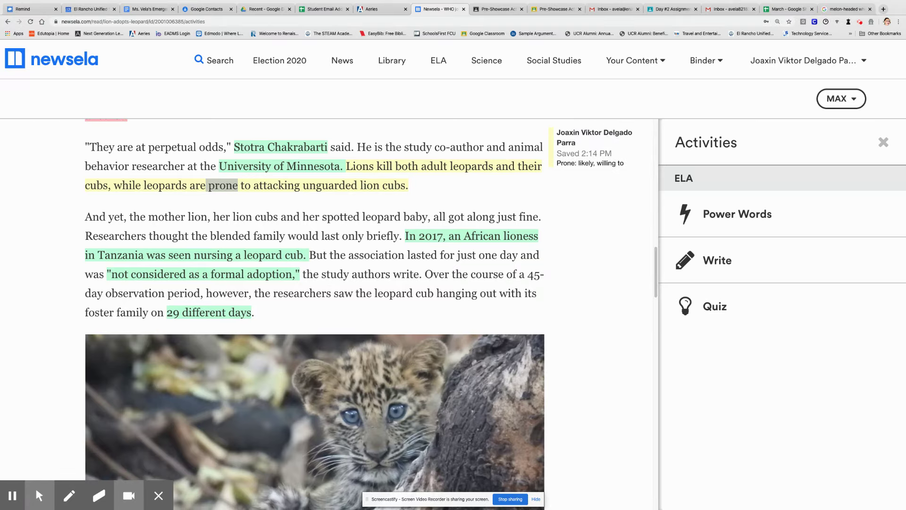
scroll(315, 311, down, 6)
scroll(315, 311, up, 8)
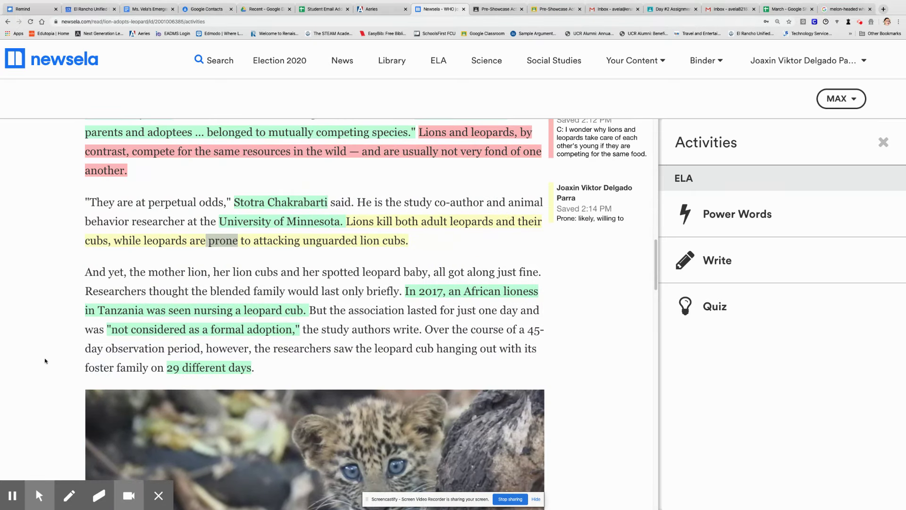
- Below the cub photo, highlight "February 2019," in green and "The relationship only seems to have come to an end when the leopard baby died." in yellow
scroll(32, 360, down, 4)
scroll(32, 360, down, 5)
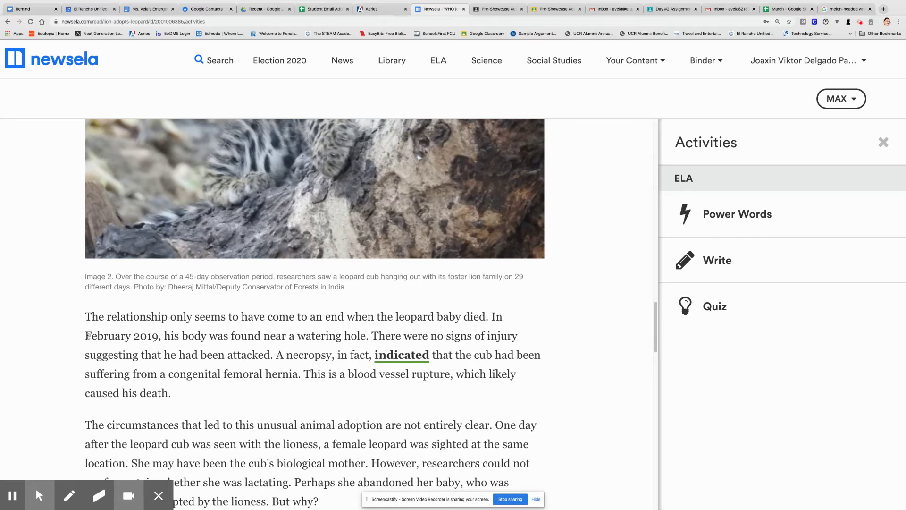
drag(88, 336, 166, 336)
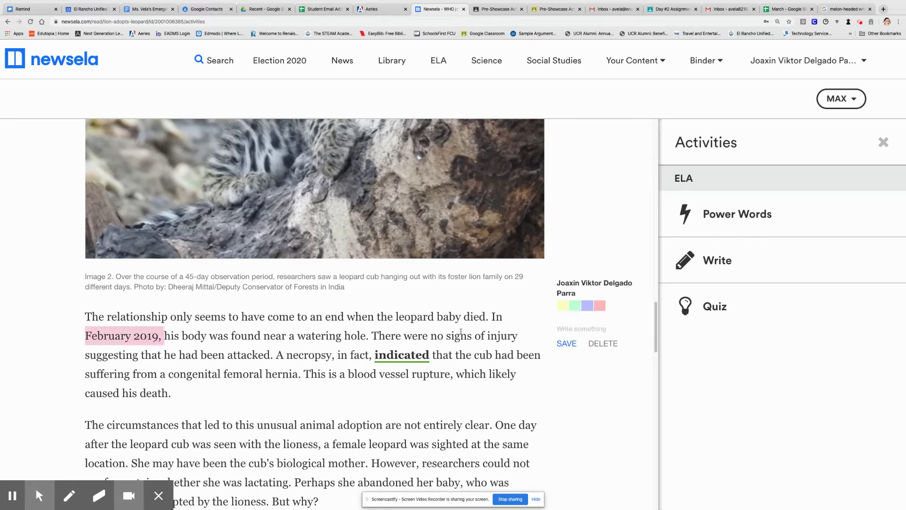
click(576, 310)
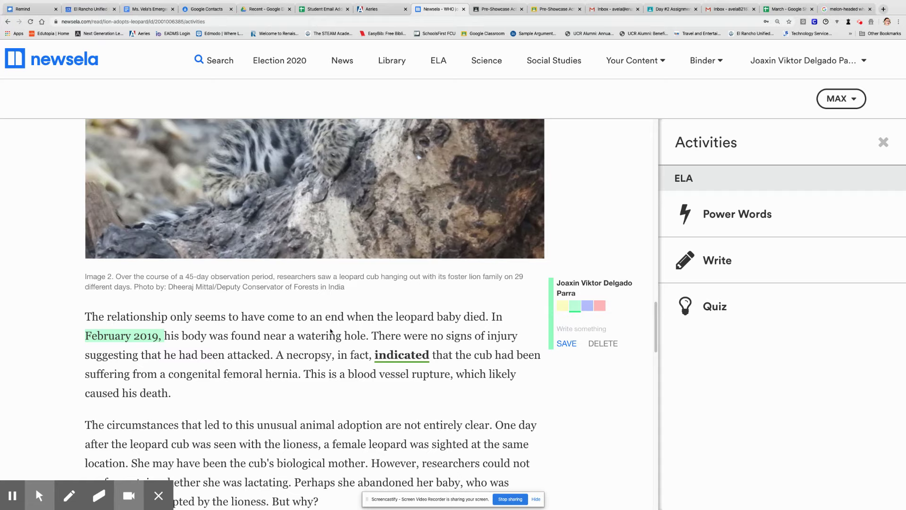
drag(83, 318, 489, 321)
click(564, 306)
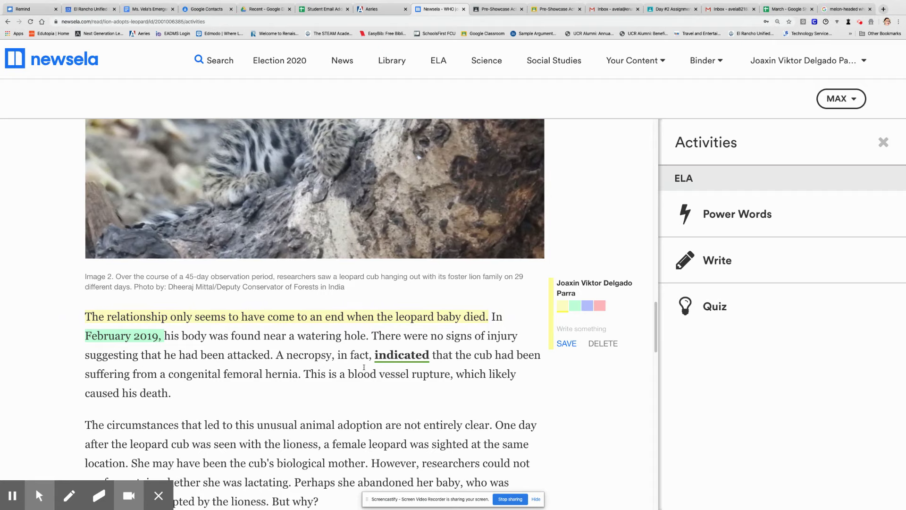
- Look up the Power Word "indicated", play its pronunciation and dismiss the definition
click(402, 355)
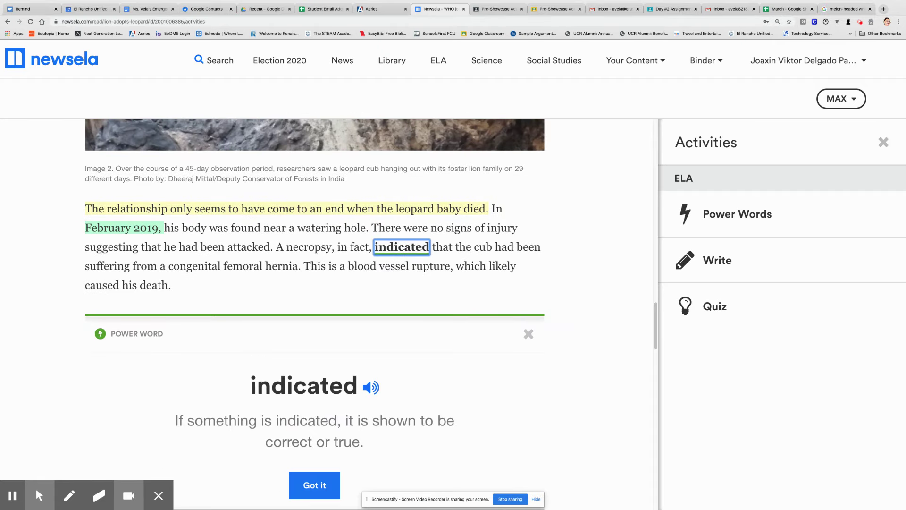
click(373, 389)
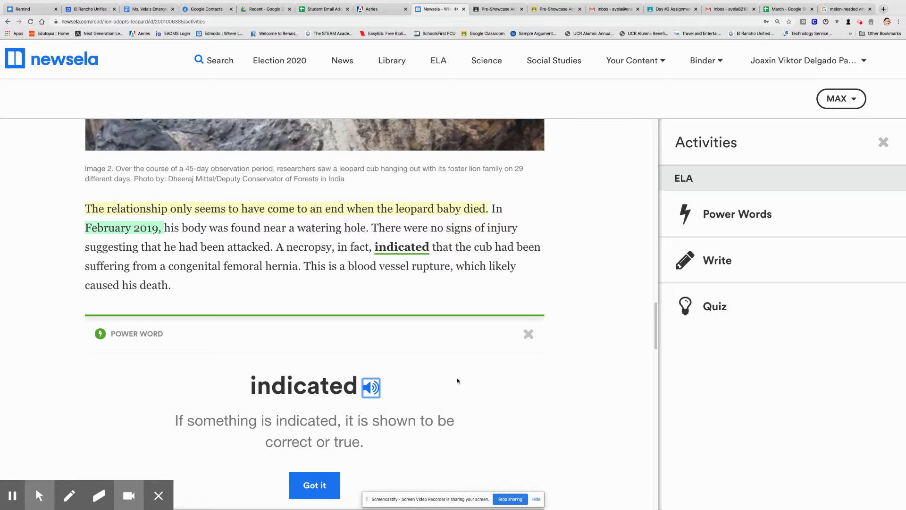
click(314, 486)
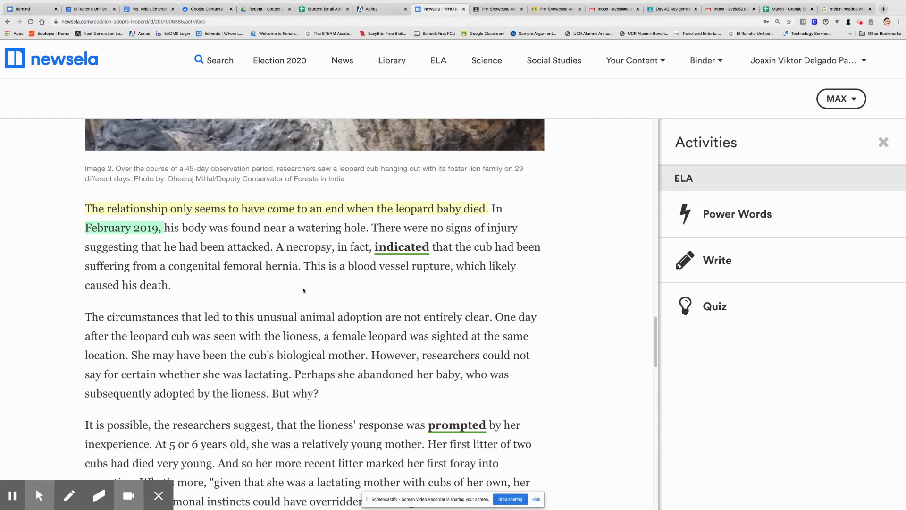
- Highlight "necropsy," in blue with a note beginning "Necropsy:", and recheck the definition of the Power Word "indicated"
drag(287, 247, 336, 247)
click(587, 236)
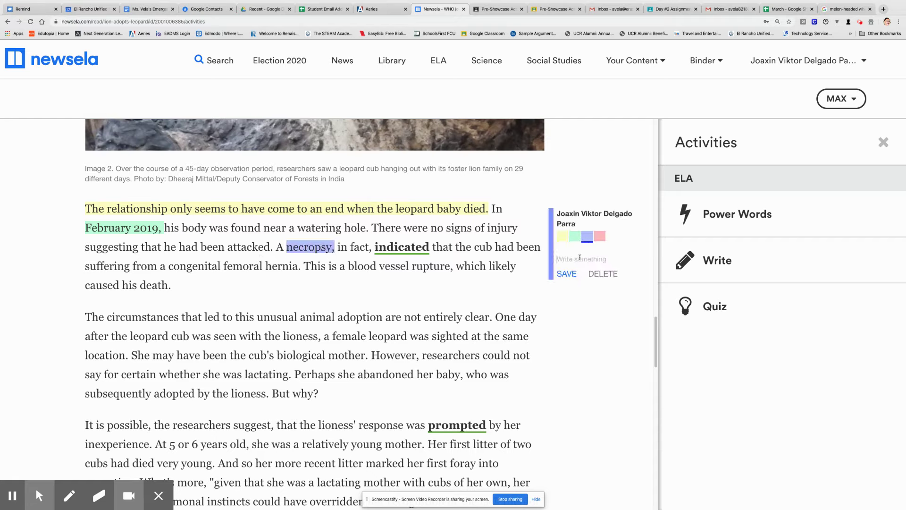
text(Necropsy)
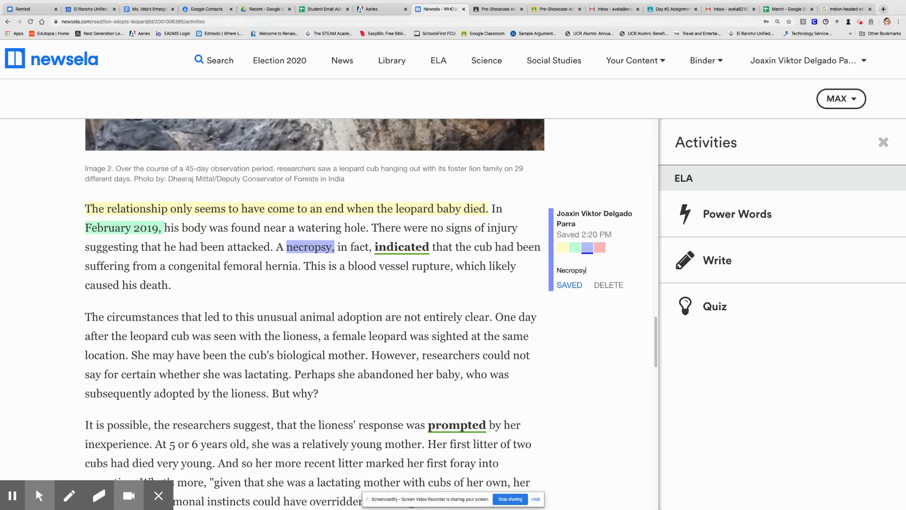
text(:)
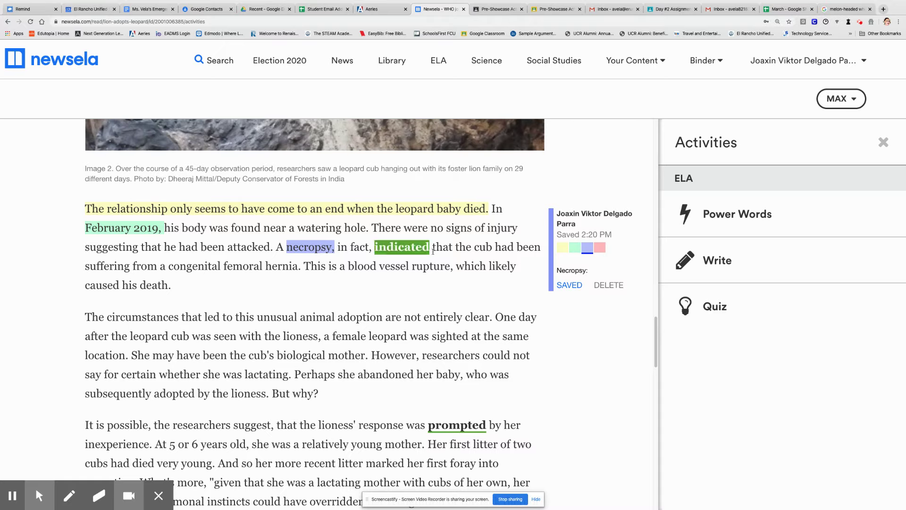
click(414, 254)
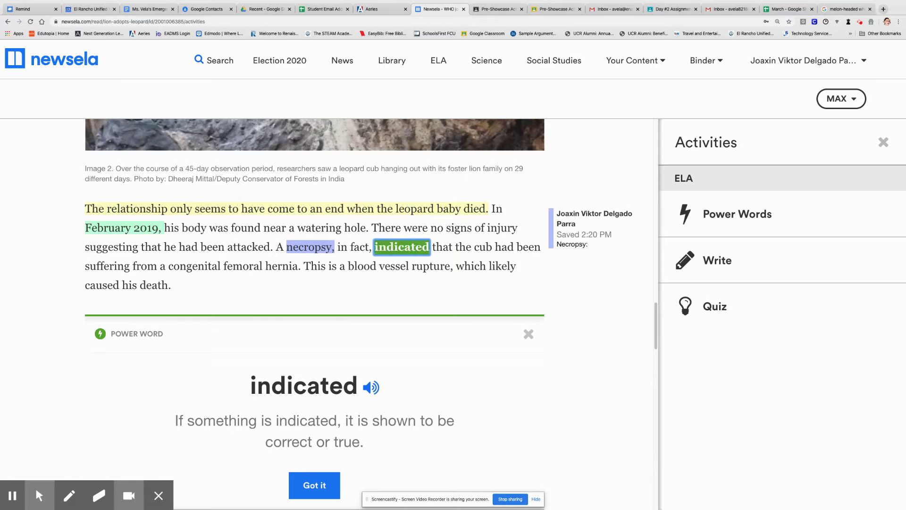
click(528, 334)
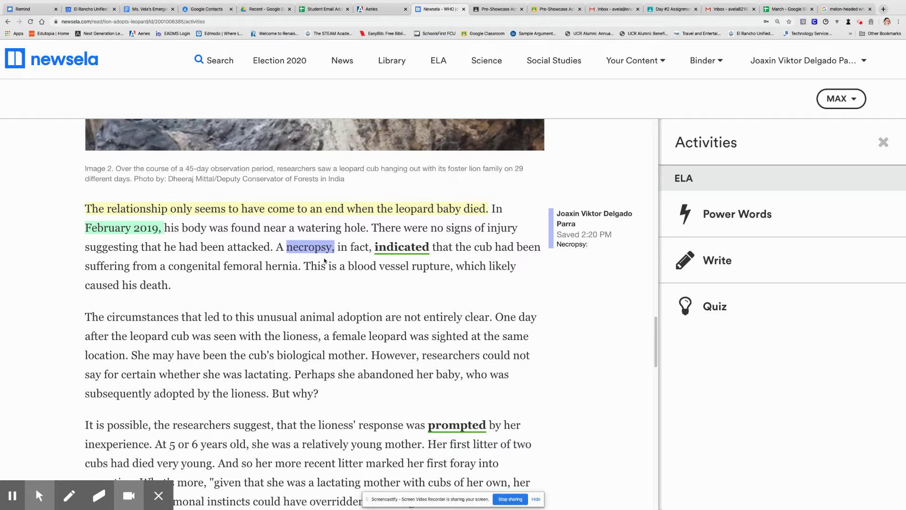
- Complete the necropsy note with "A procedure done on an animal to determine how it died." and save it
click(594, 245)
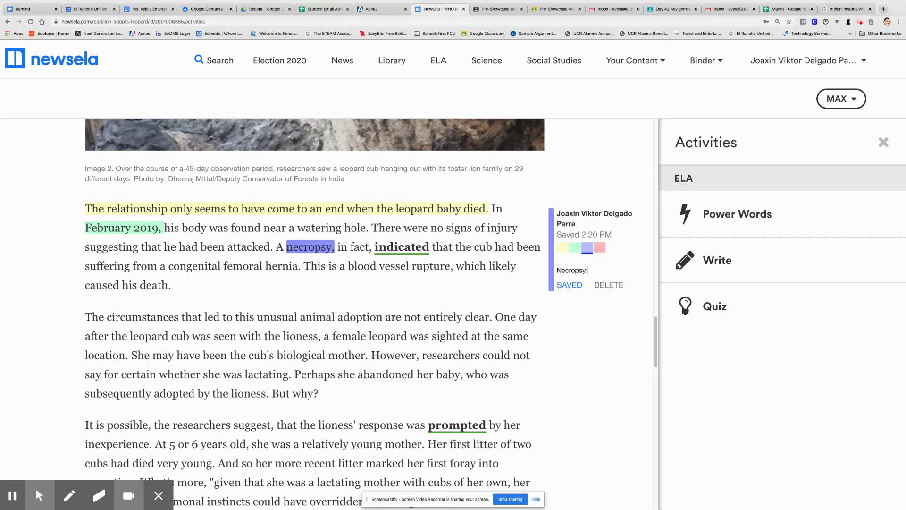
text(A procudere)
key(BackSpace)
key(BackSpace)
key(BackSpace)
key(BackSpace)
key(BackSpace)
text(edure done on an )
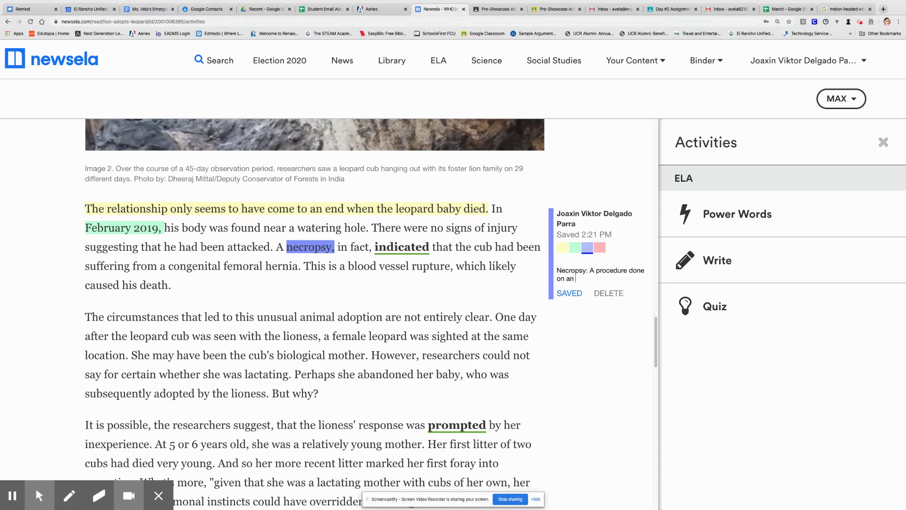
text(animal to determine how )
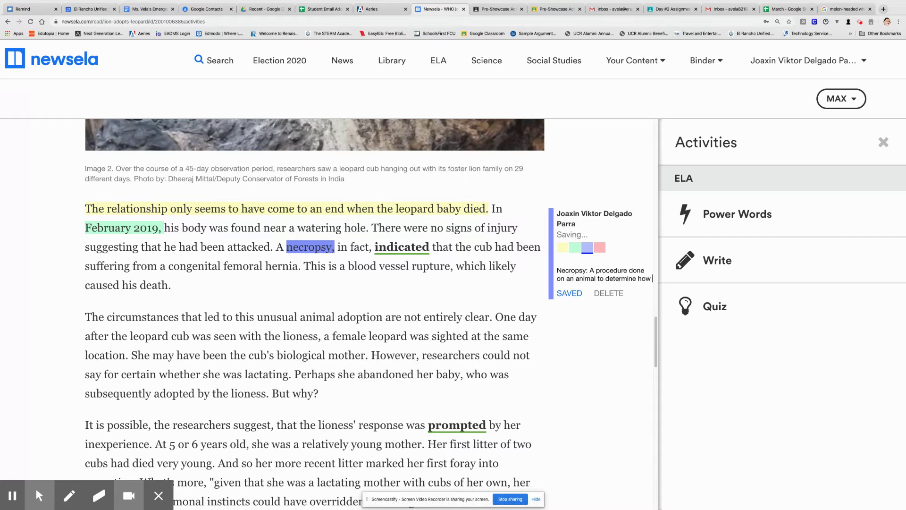
text(it died.)
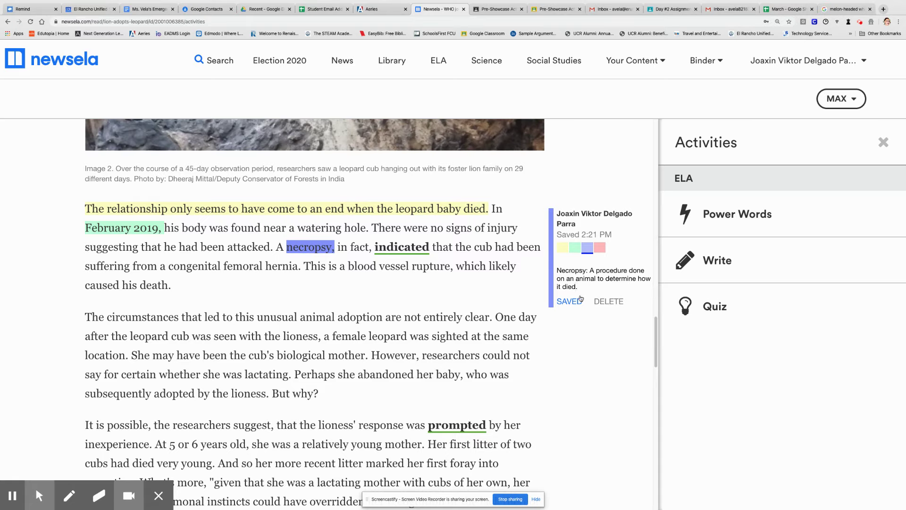
click(572, 304)
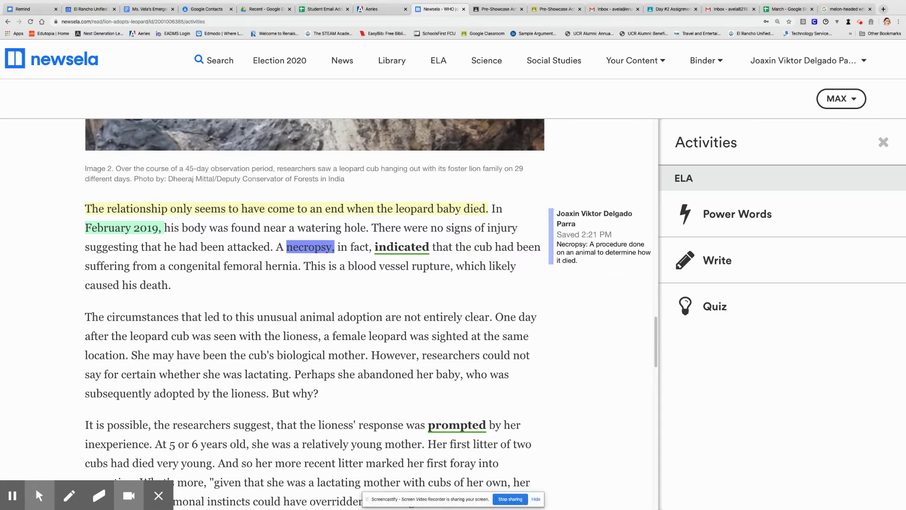
- Look back over the annotated paragraphs above and below the leopard cub photo for a point to question
scroll(458, 375, down, 1)
scroll(465, 374, up, 10)
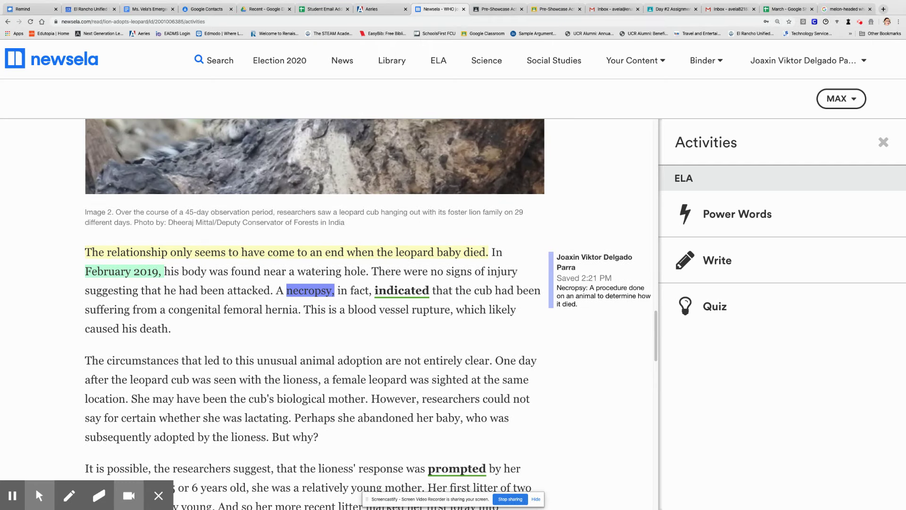
scroll(315, 315, up, 5)
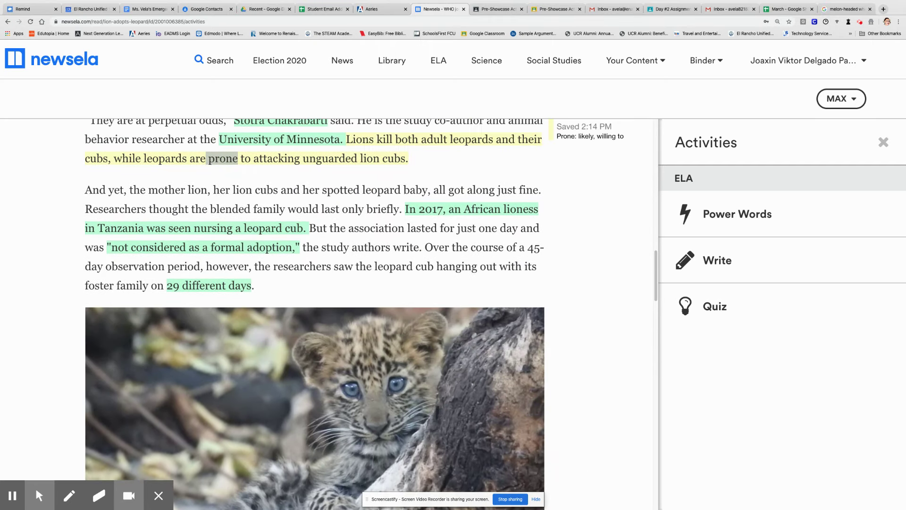
scroll(315, 314, down, 6)
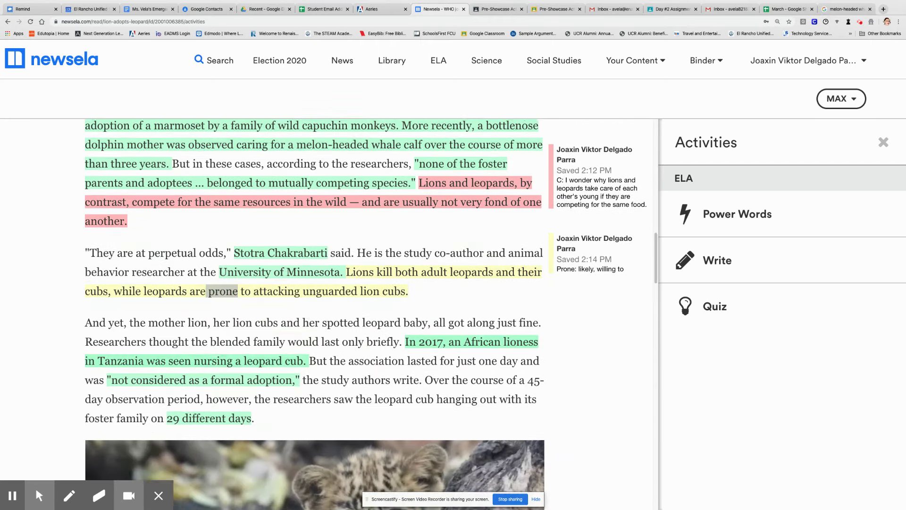
scroll(315, 314, down, 6)
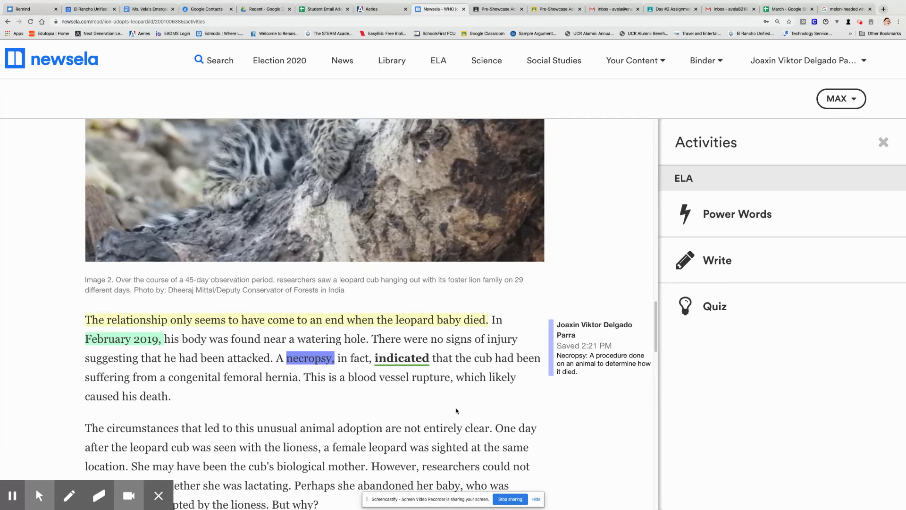
scroll(21, 412, down, 1)
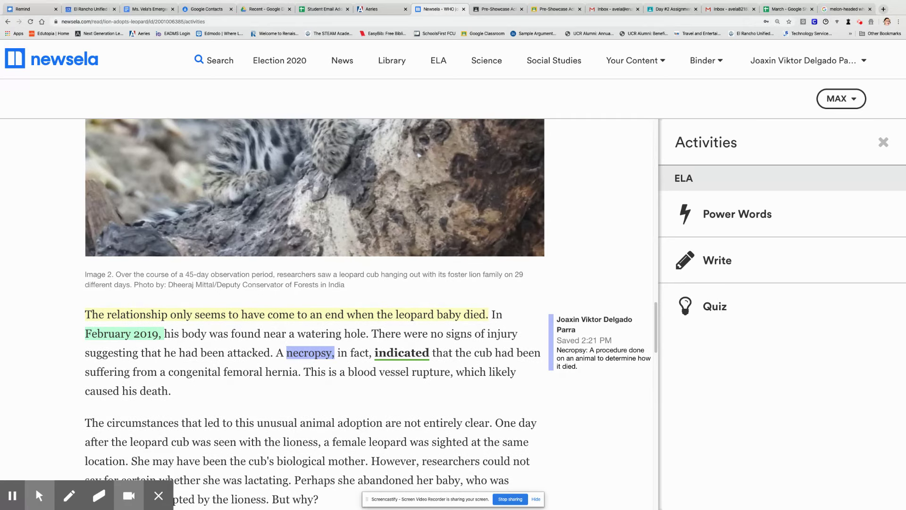
scroll(315, 311, down, 2)
scroll(315, 312, up, 6)
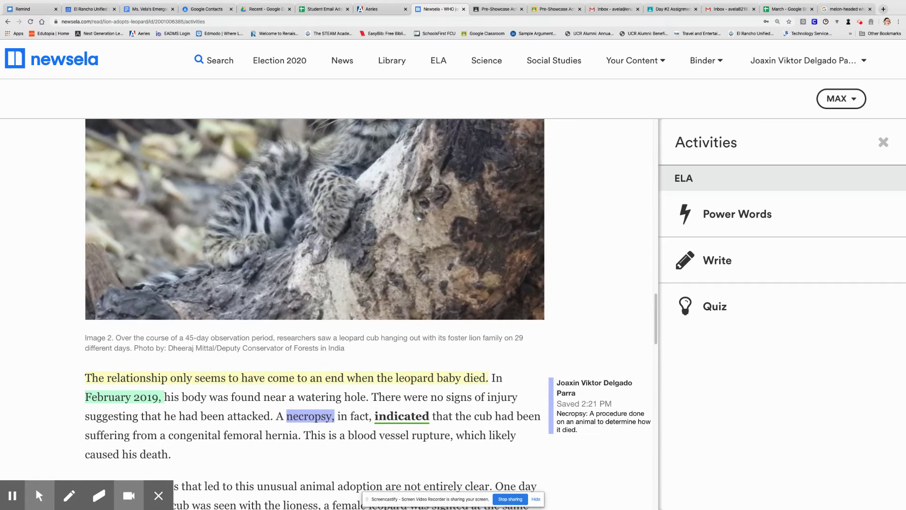
scroll(315, 311, up, 5)
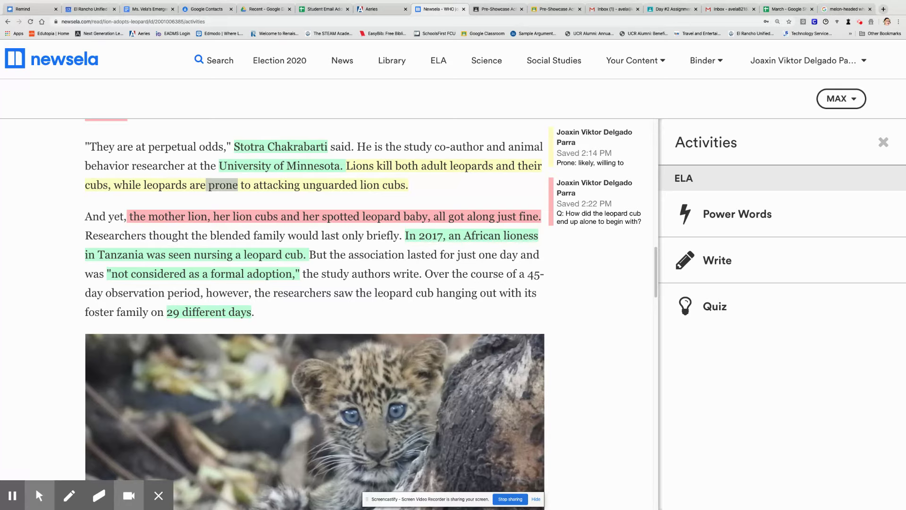
- Go through the remaining paragraphs below the leopard cub photo down to the end of the article
scroll(581, 311, down, 5)
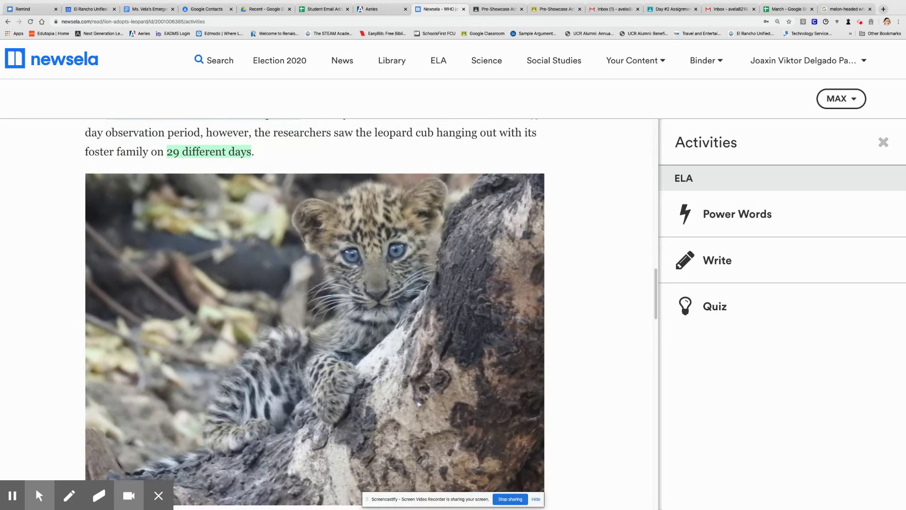
scroll(321, 314, down, 10)
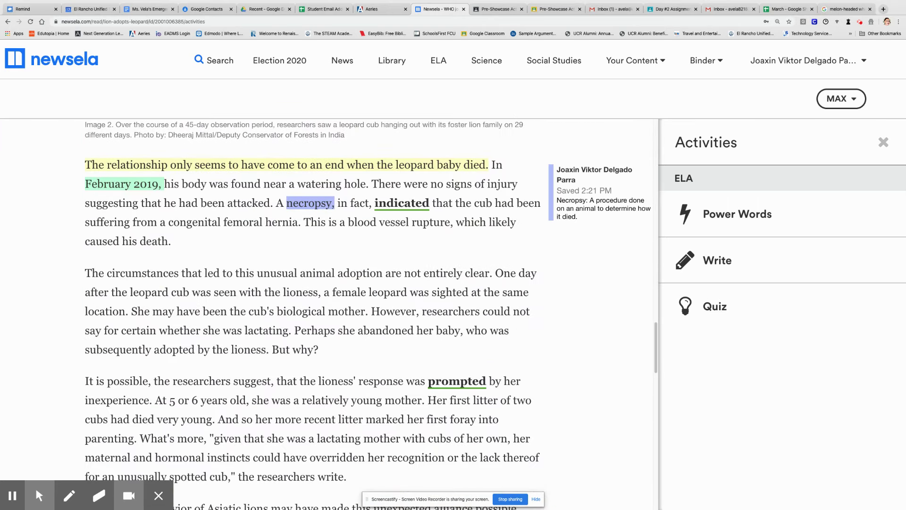
scroll(321, 314, up, 3)
scroll(321, 313, down, 5)
scroll(321, 314, down, 1)
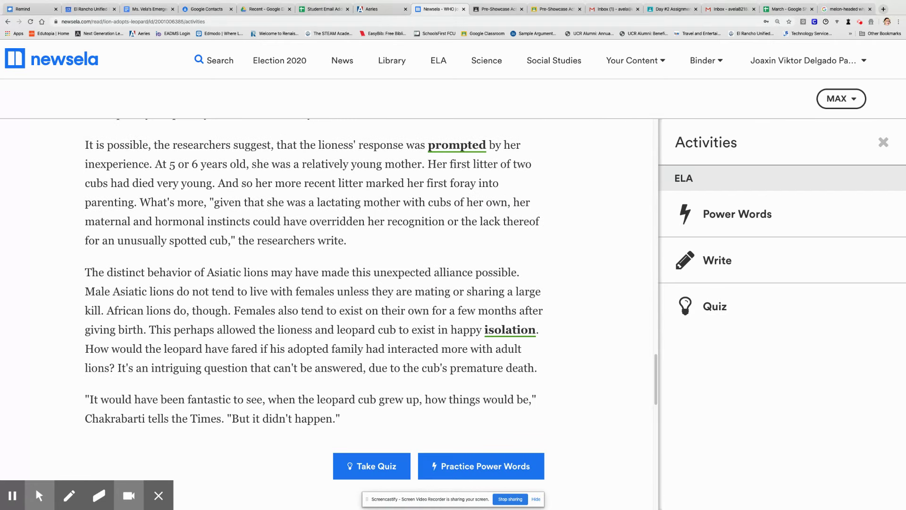
- Look back over the closing paragraphs containing the Power Words "prompted" and "isolation"
scroll(595, 345, up, 1)
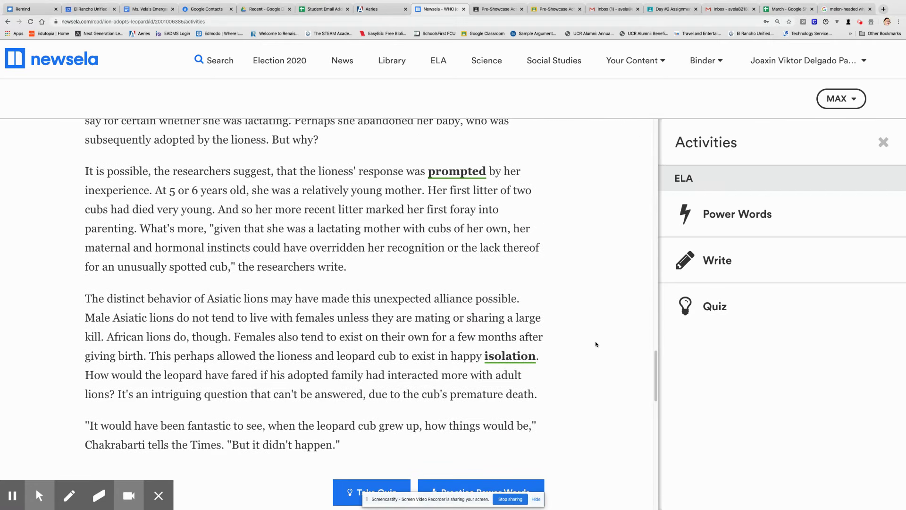
scroll(595, 344, up, 1)
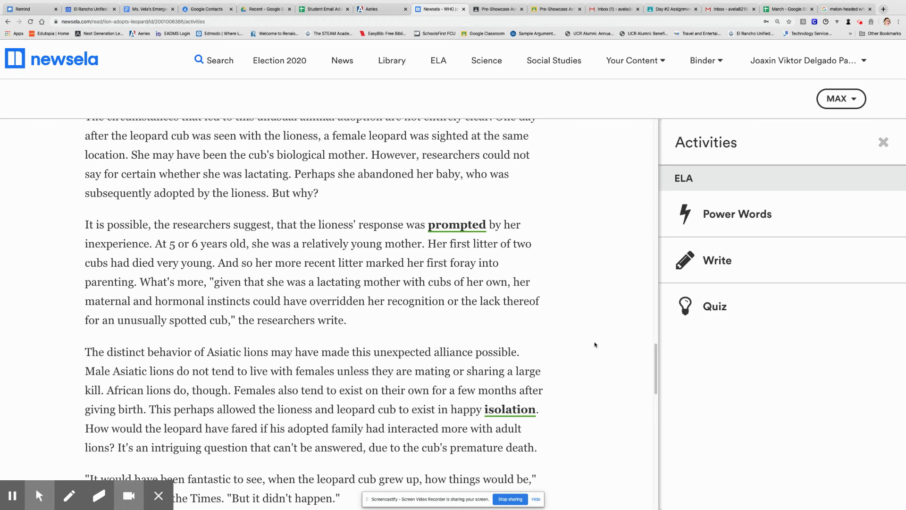
scroll(595, 344, up, 1)
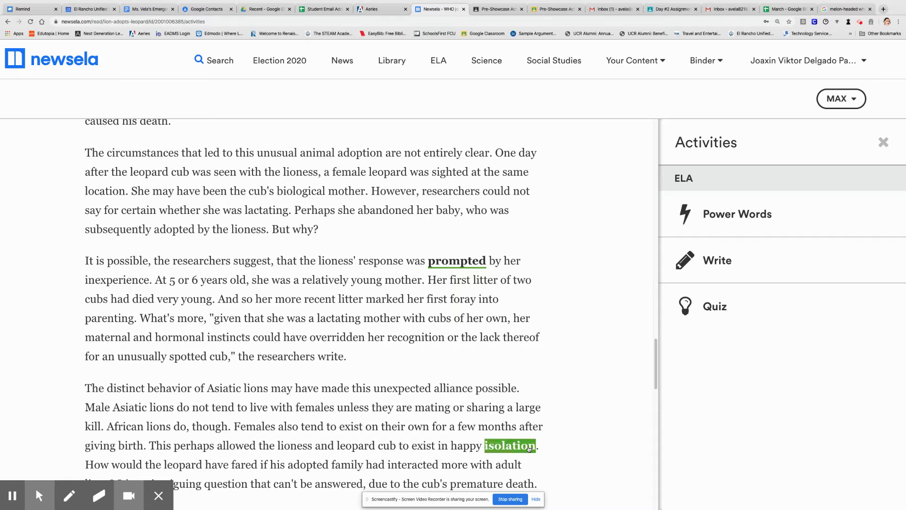
scroll(580, 439, down, 2)
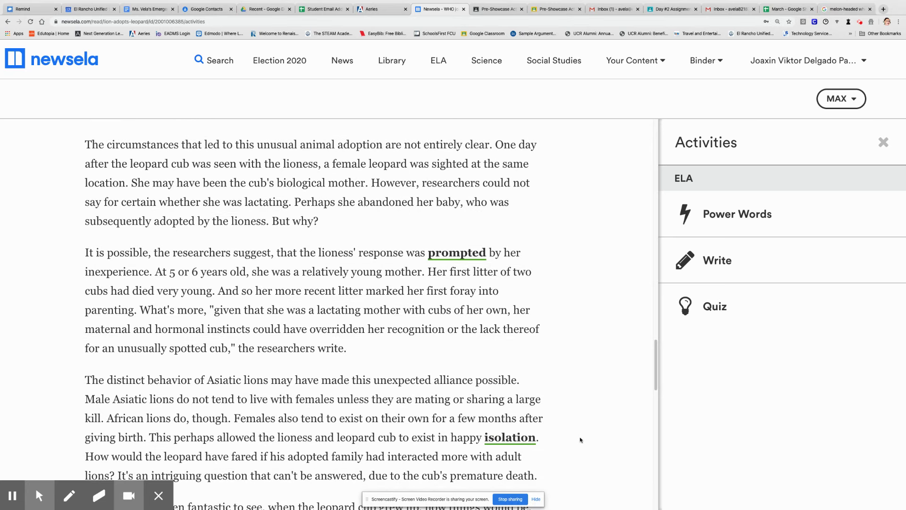
scroll(561, 429, up, 1)
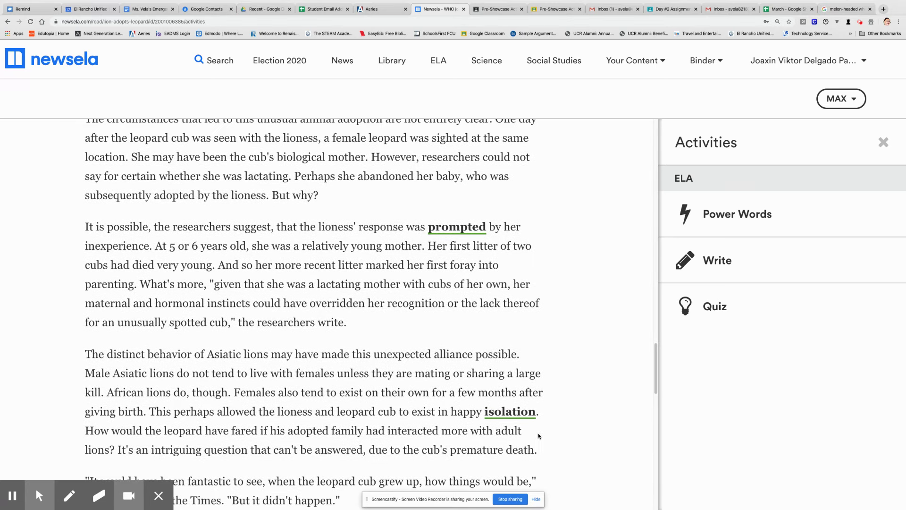
- Preview the first questions of the Power Words activity and the Quiz, returning to the activities list
click(726, 219)
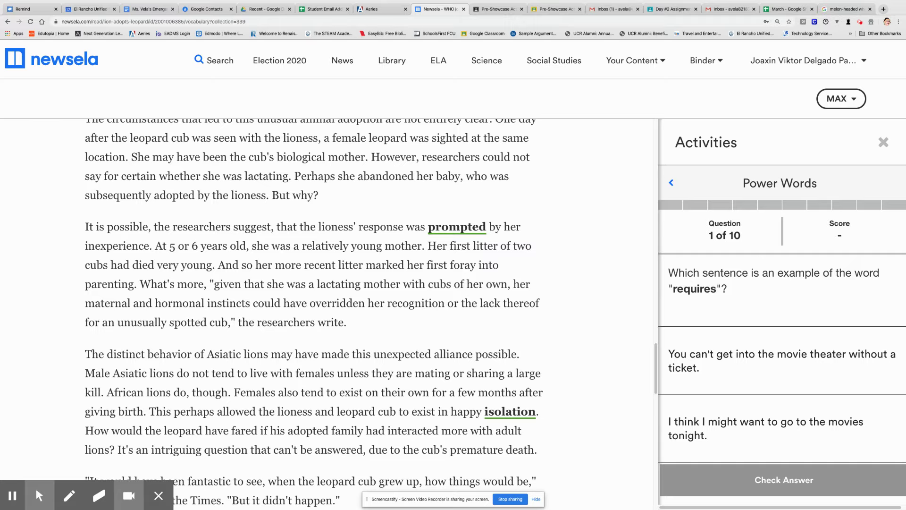
scroll(763, 285, down, 1)
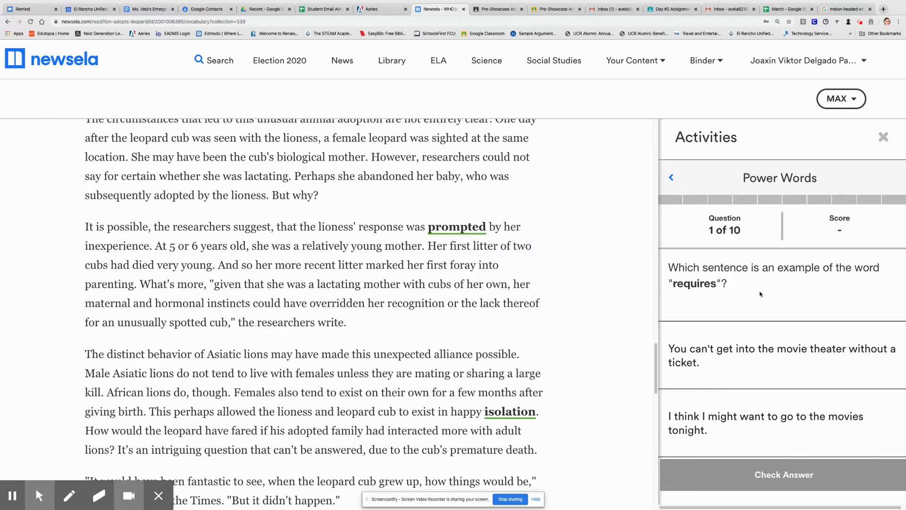
click(672, 178)
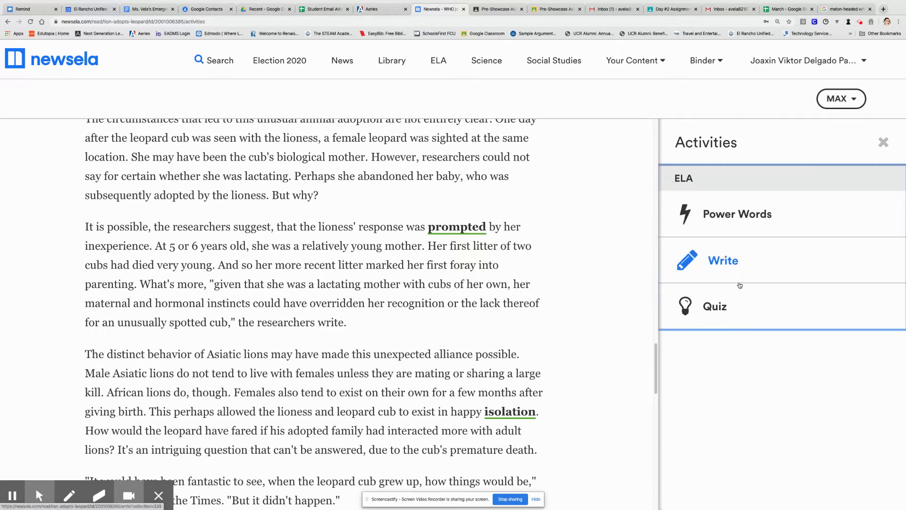
click(738, 307)
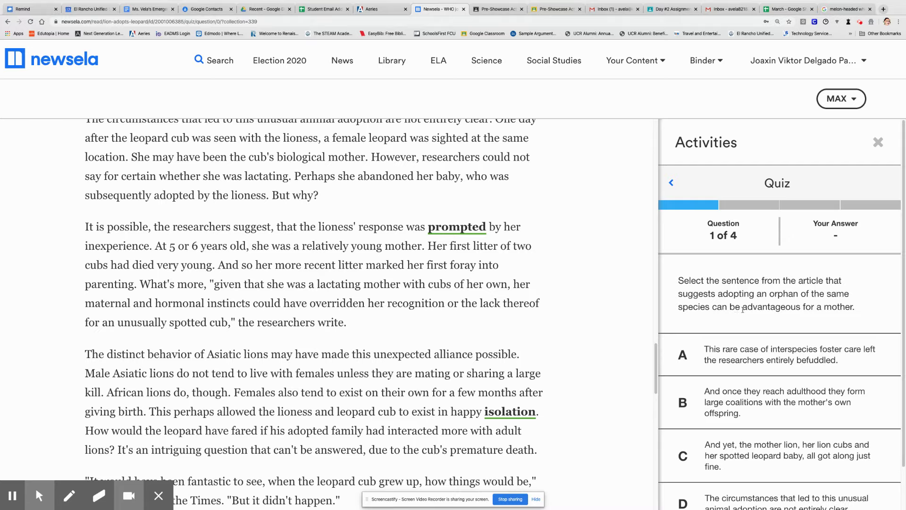
click(673, 183)
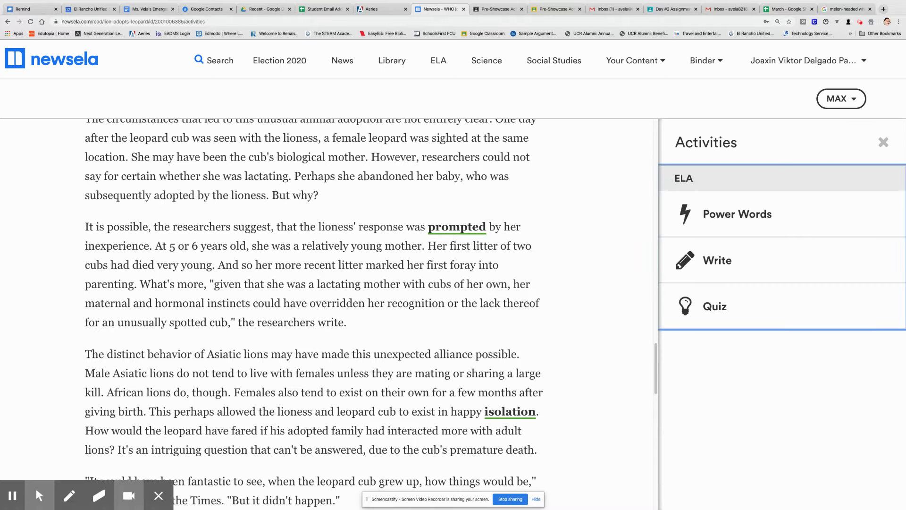
- Open the Write activity's response form for the Period 1 Language Arts 6 class
click(748, 260)
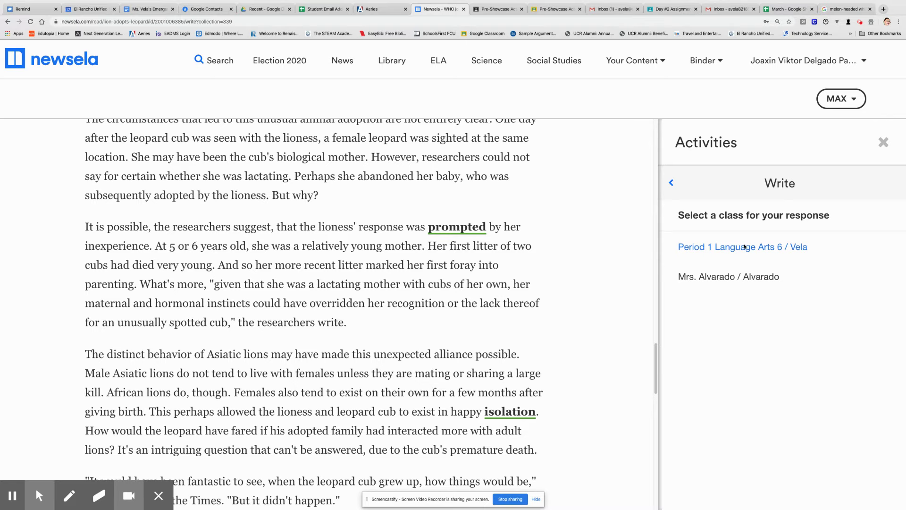
click(746, 247)
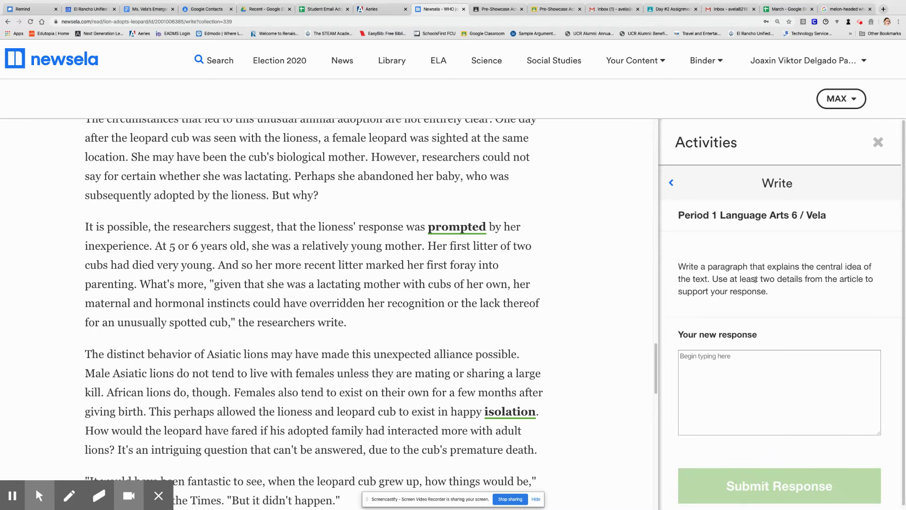
scroll(734, 289, down, 1)
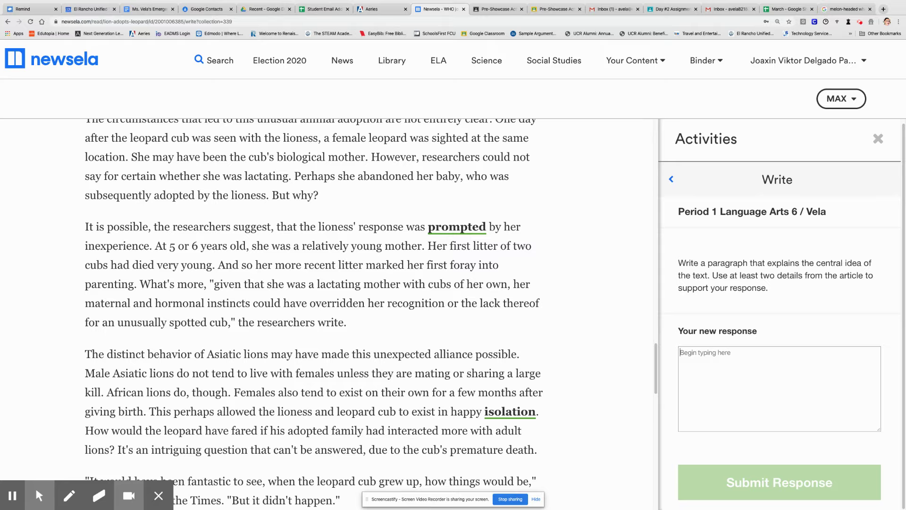
- Outline the new response with the labels "(Say)", "(Show)" and "(So)" on separate lines
click(681, 352)
text((Say))
key(Return)
text((Show))
key(Return)
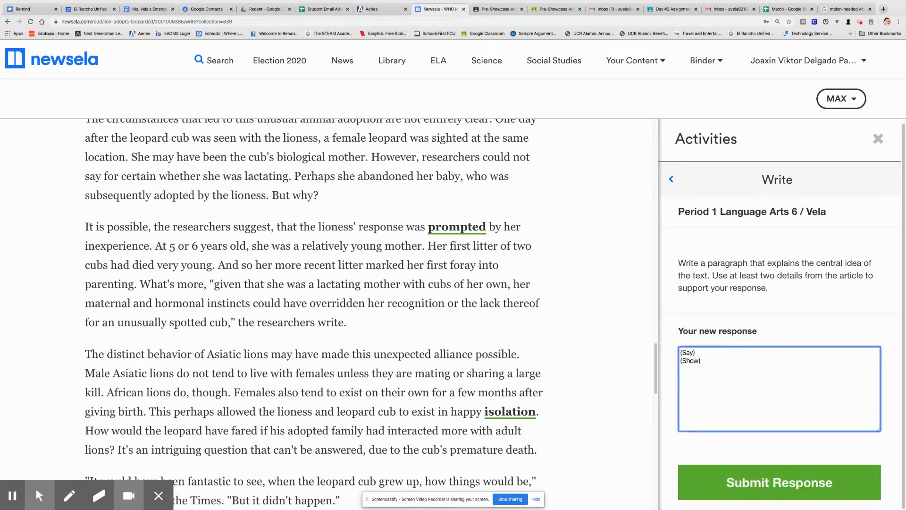
text((So)
- Add the starter "The central idea of the text is" after "(Say)" and reread the enlarged writing prompt
click(740, 354)
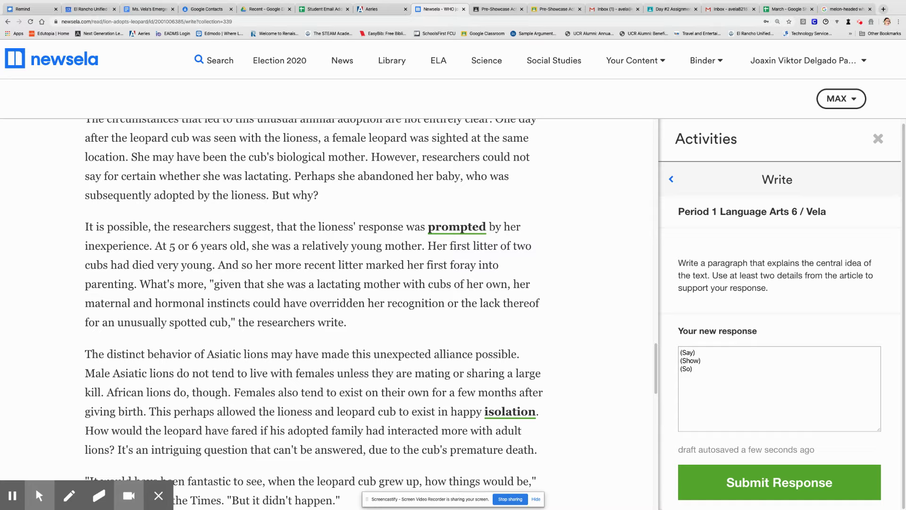
text(The central idea of the text is)
key(ctrl+plus)
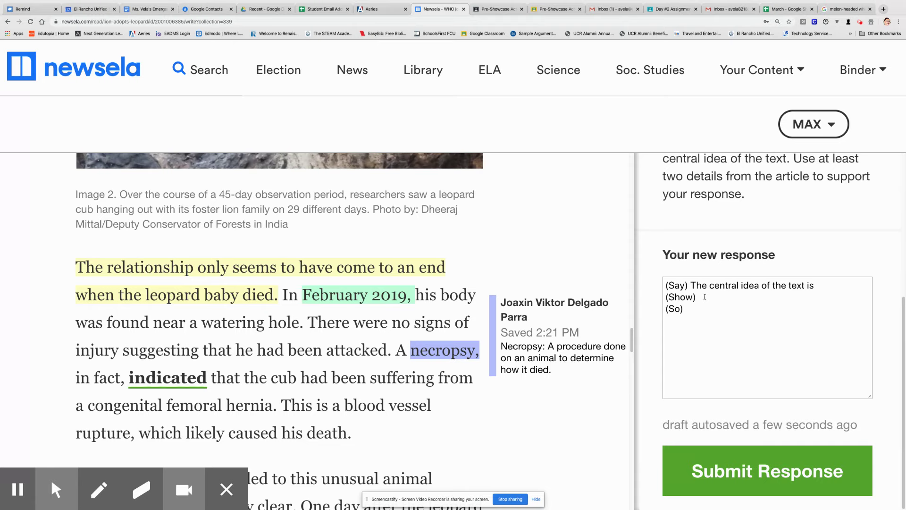
scroll(779, 181, up, 1)
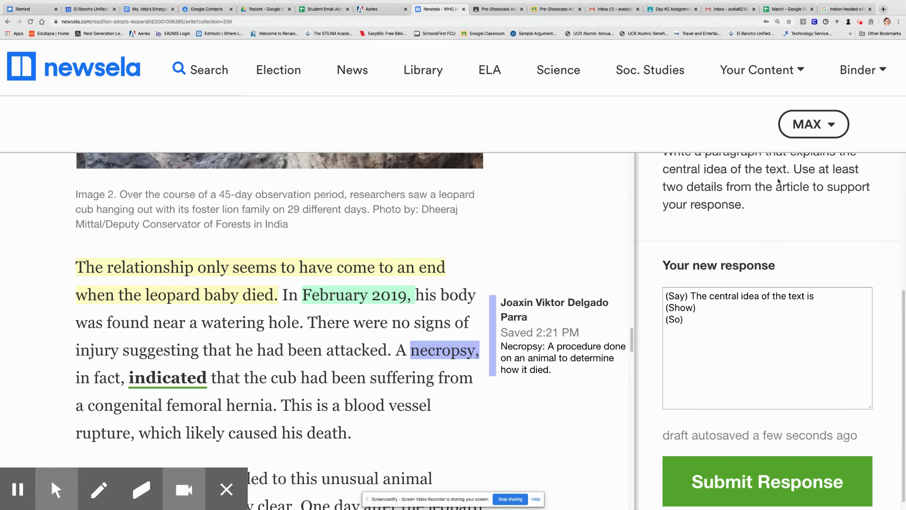
scroll(776, 199, up, 1)
scroll(776, 198, up, 1)
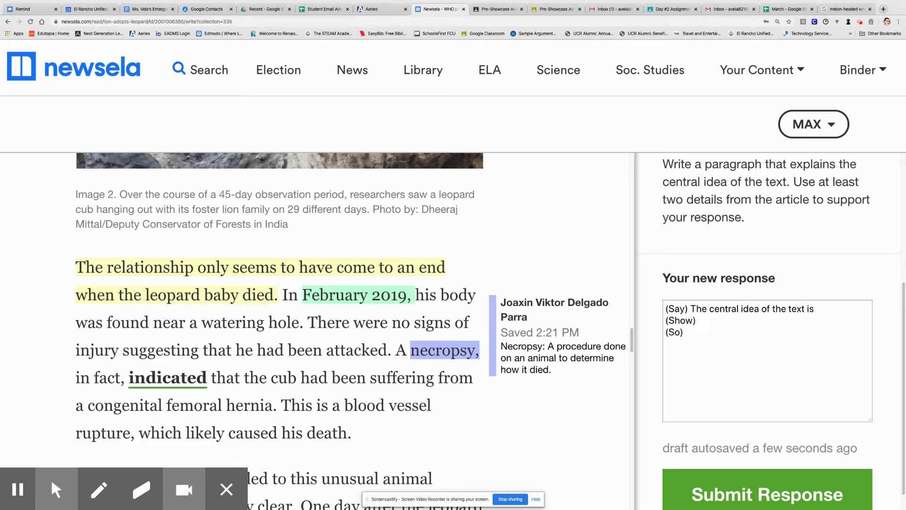
- After "(Show)", enter: According to the text, "Quote." Explain the quote. Furthermore, give your 2nd detail. Explain that detail
text(According to the text, "Quote.")
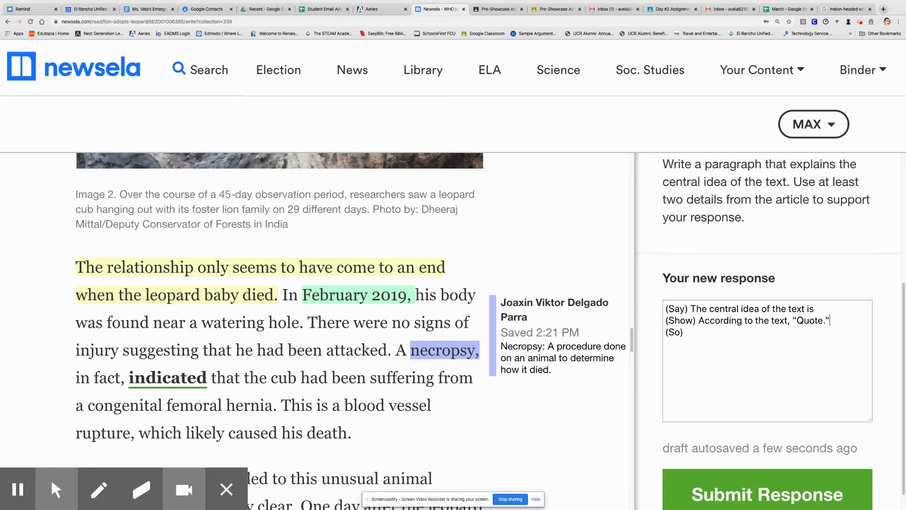
text( Explain the quote.)
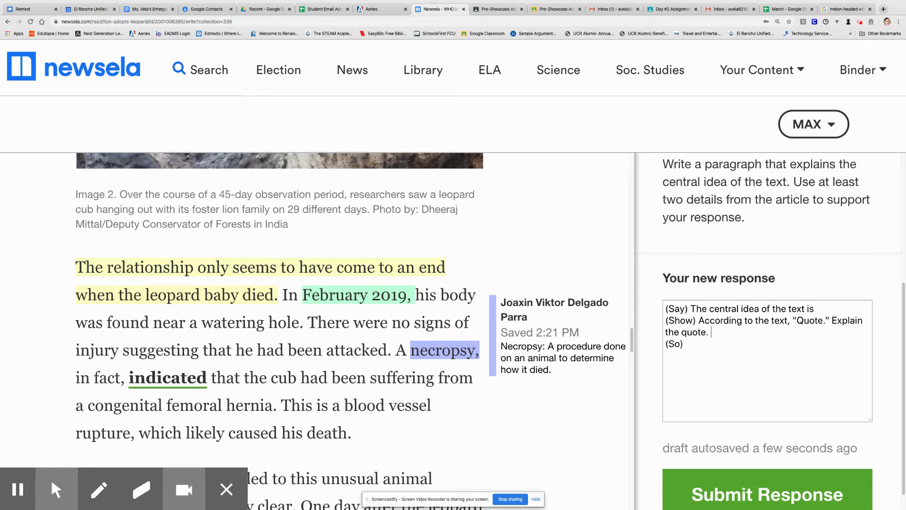
text(Furthermore, give your 2nd detail)
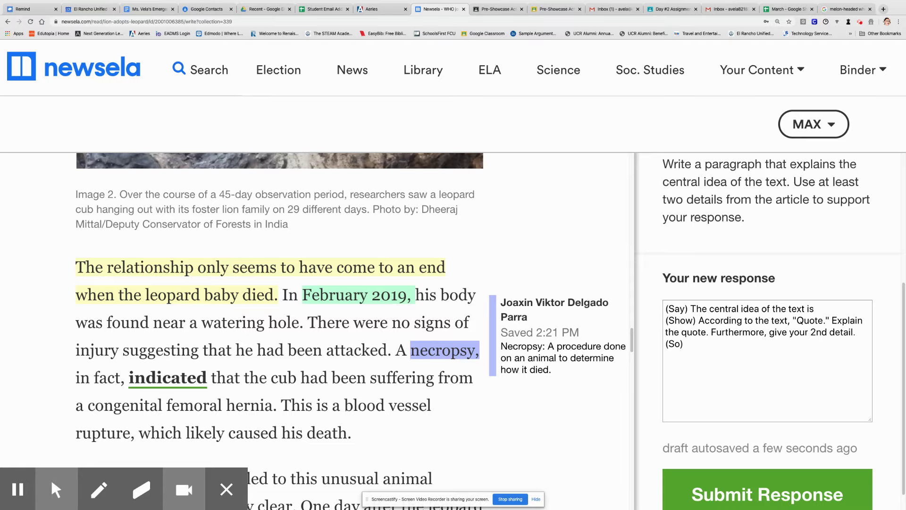
text(. Explain that det)
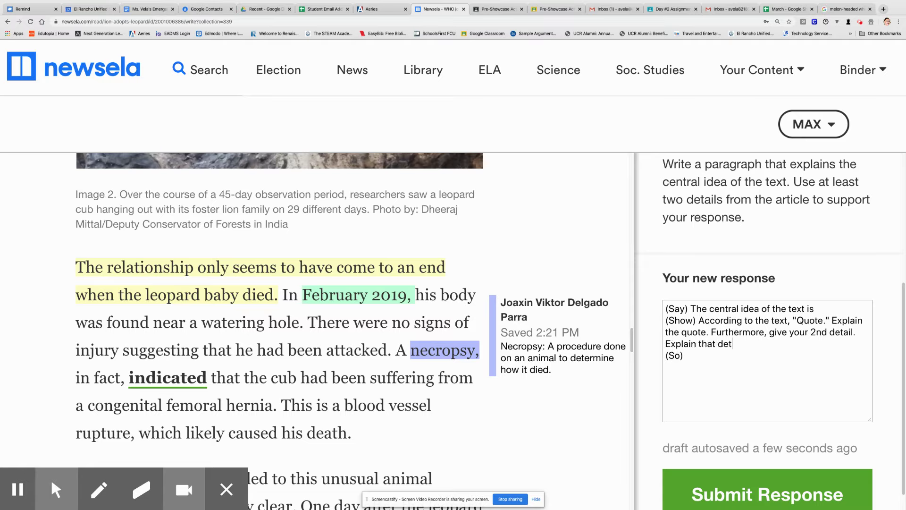
text(ail.)
- Add "This information is important because" after "(So)" and submit the response
text(This informatio)
text(n is im)
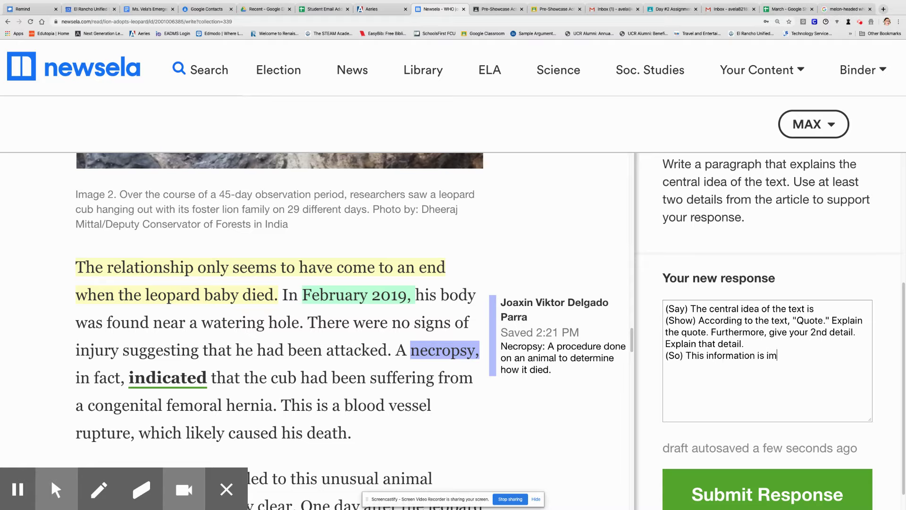
text(portant because)
scroll(717, 416, down, 2)
click(740, 468)
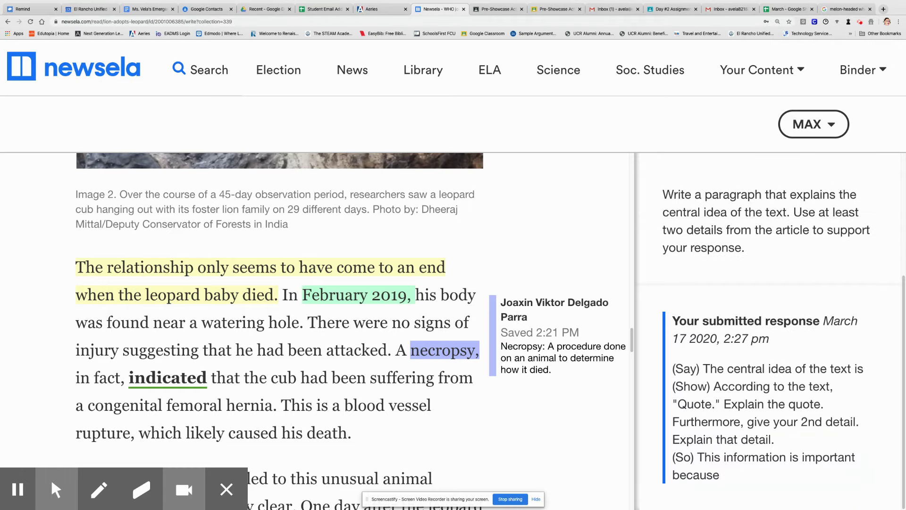
- Review the submitted response beneath its prompt at normal page size and return to the activities list
scroll(727, 317, up, 2)
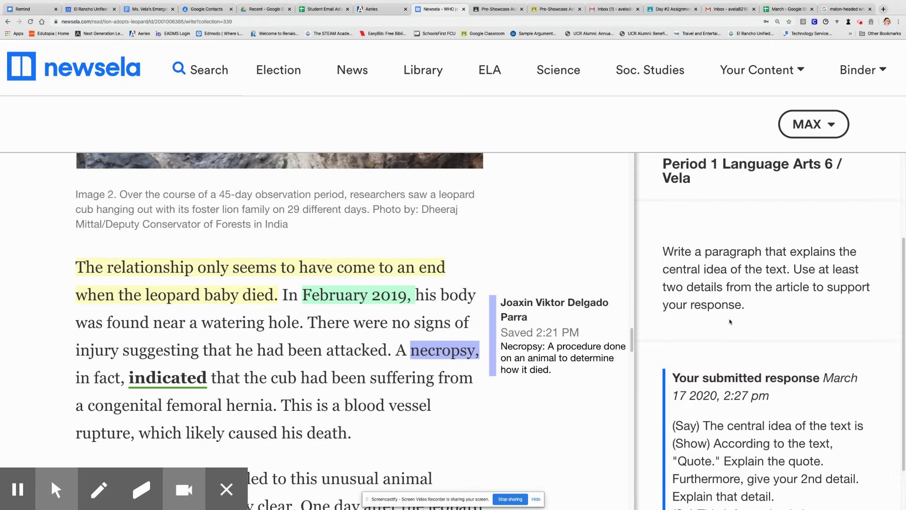
scroll(731, 322, down, 2)
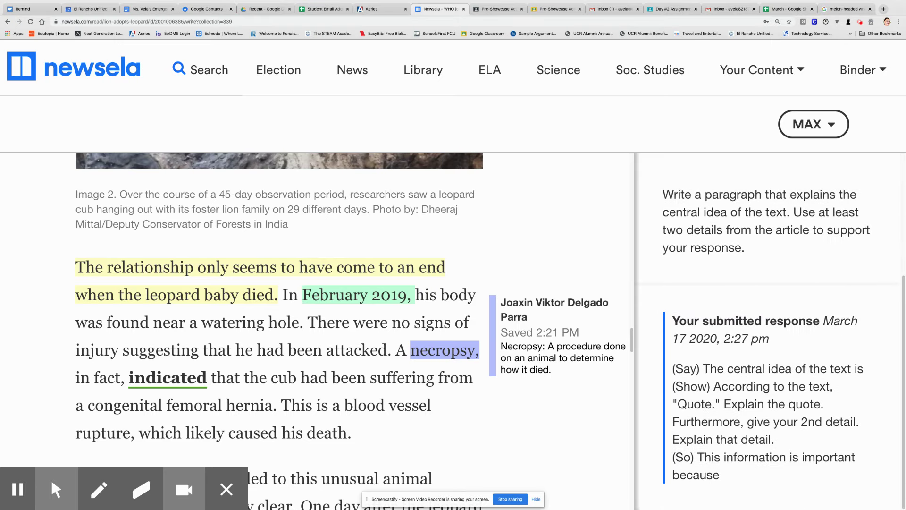
key(ctrl+minus)
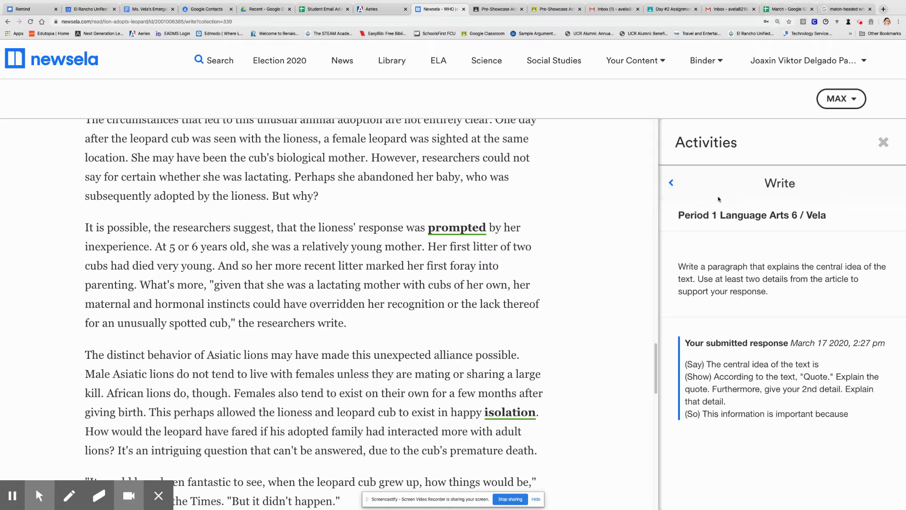
click(672, 184)
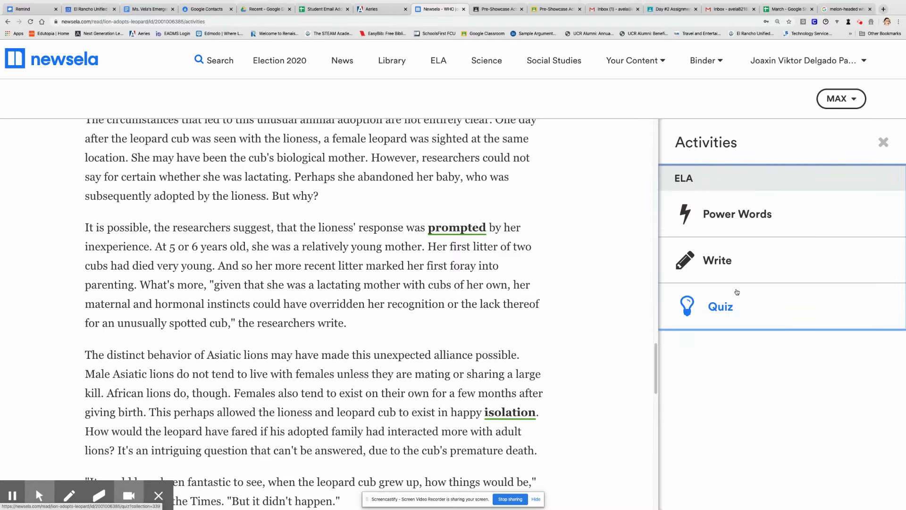
- Review the article's highlights and margin notes from the closing paragraphs back up to the title
scroll(576, 227, down, 1)
scroll(543, 221, up, 3)
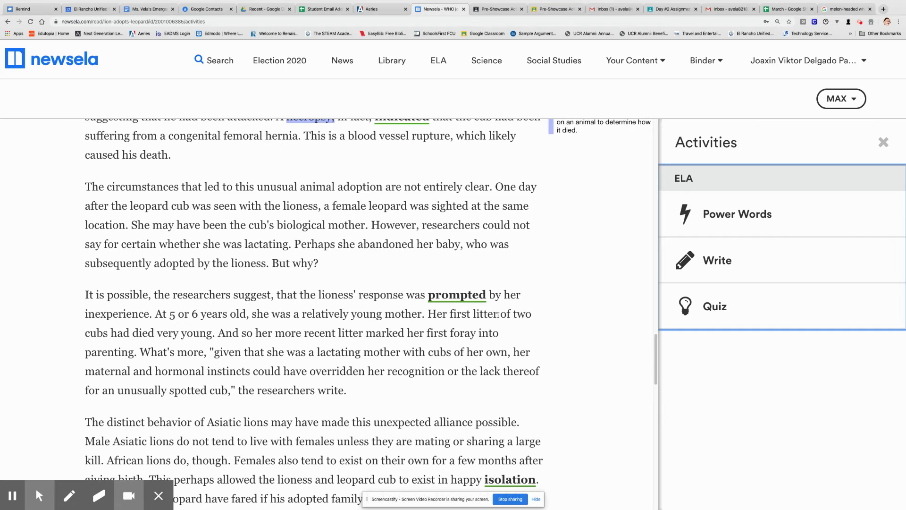
scroll(491, 350, up, 1)
scroll(491, 359, down, 4)
scroll(542, 352, up, 8)
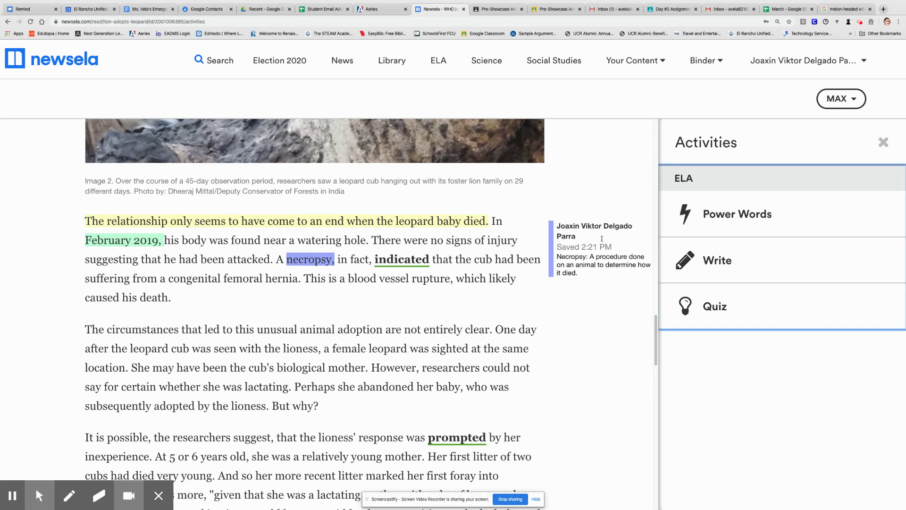
scroll(616, 250, down, 1)
scroll(565, 253, up, 10)
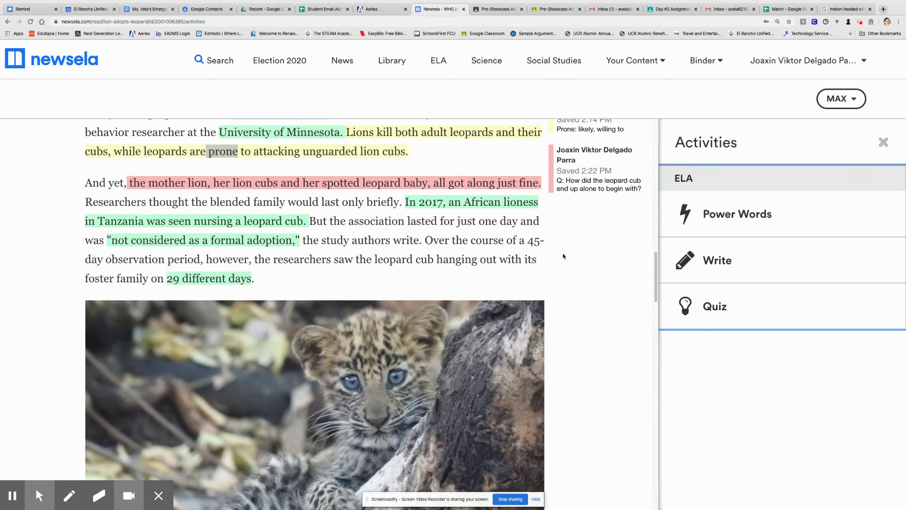
scroll(563, 255, up, 1)
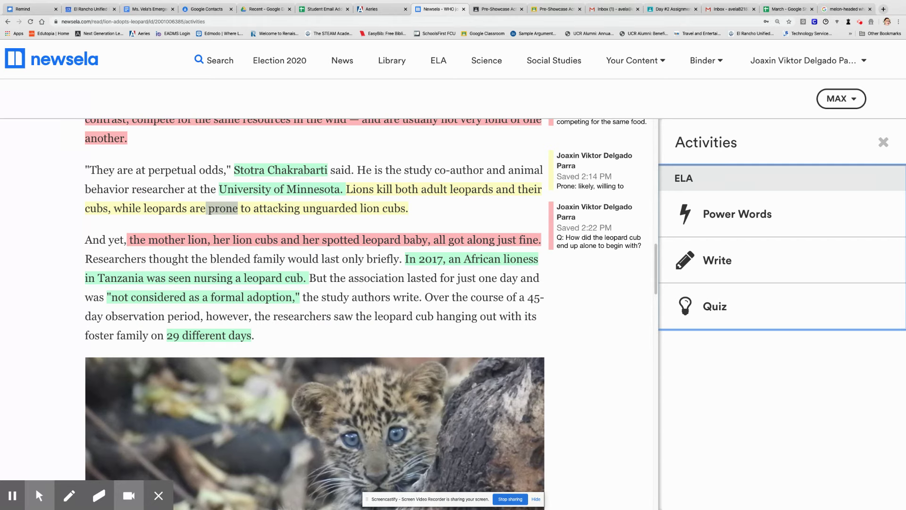
scroll(371, 315, up, 5)
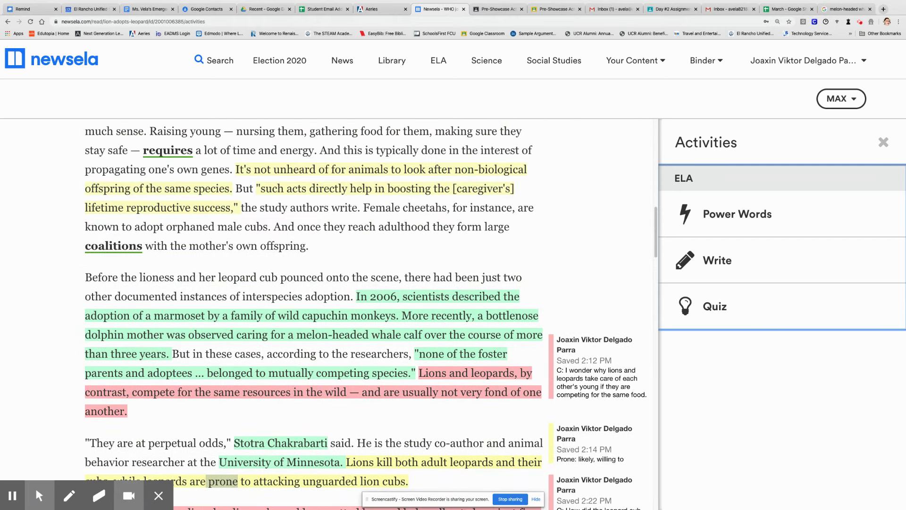
scroll(371, 315, up, 5)
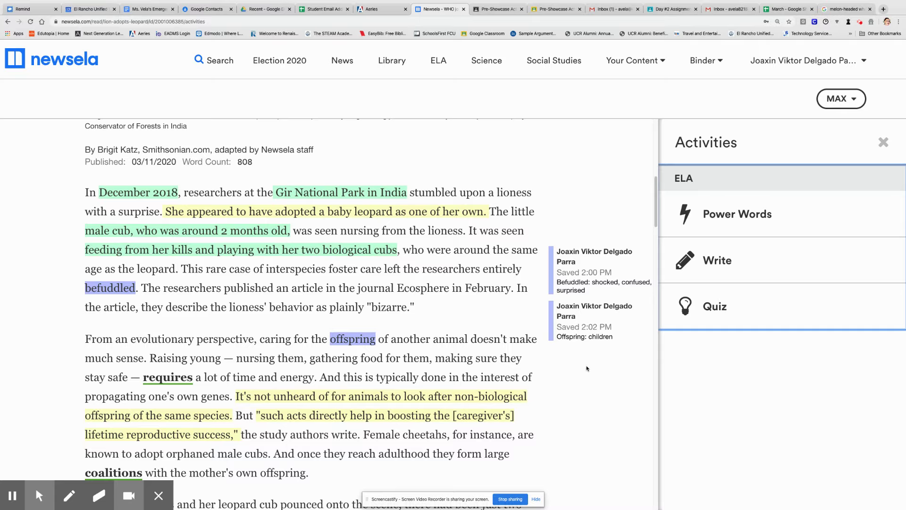
scroll(311, 312, up, 6)
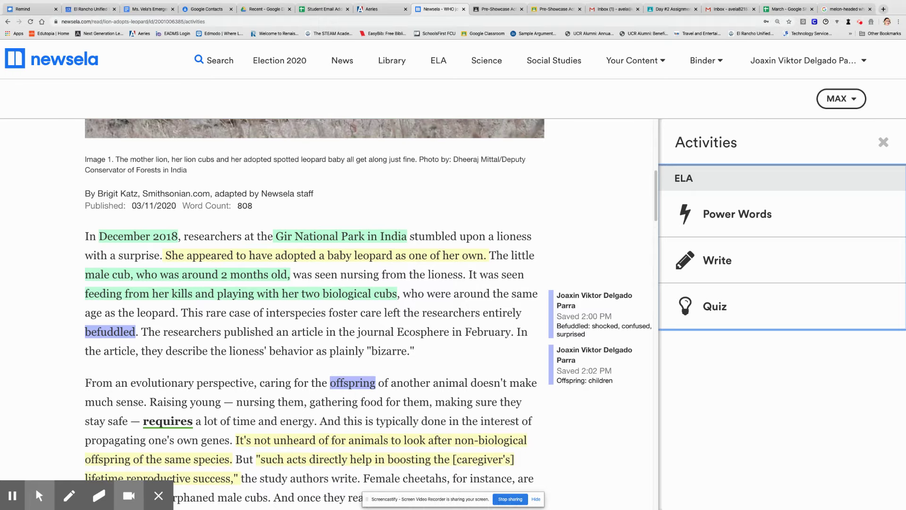
scroll(311, 311, up, 2)
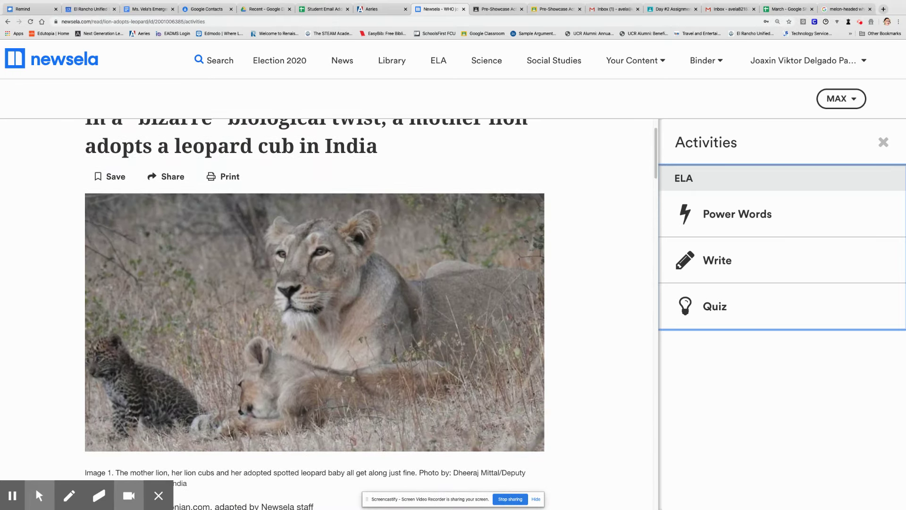
scroll(315, 315, up, 1)
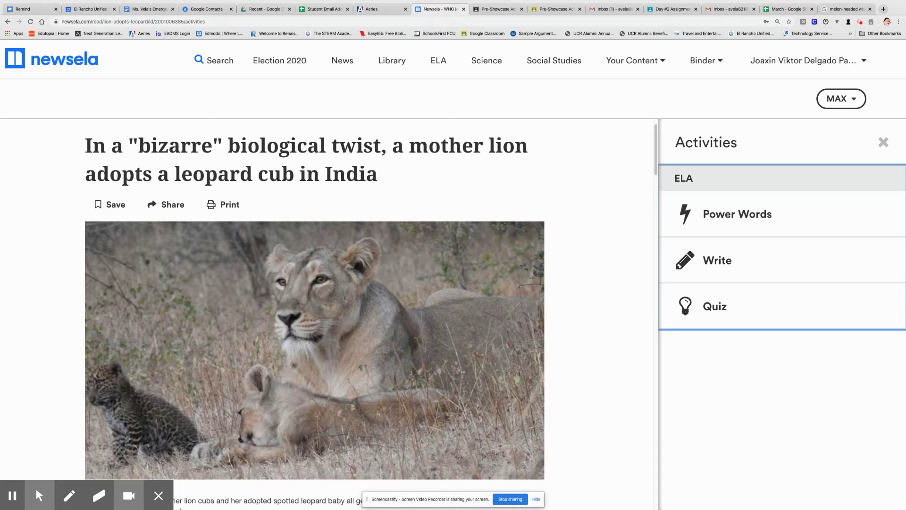
scroll(590, 373, up, 1)
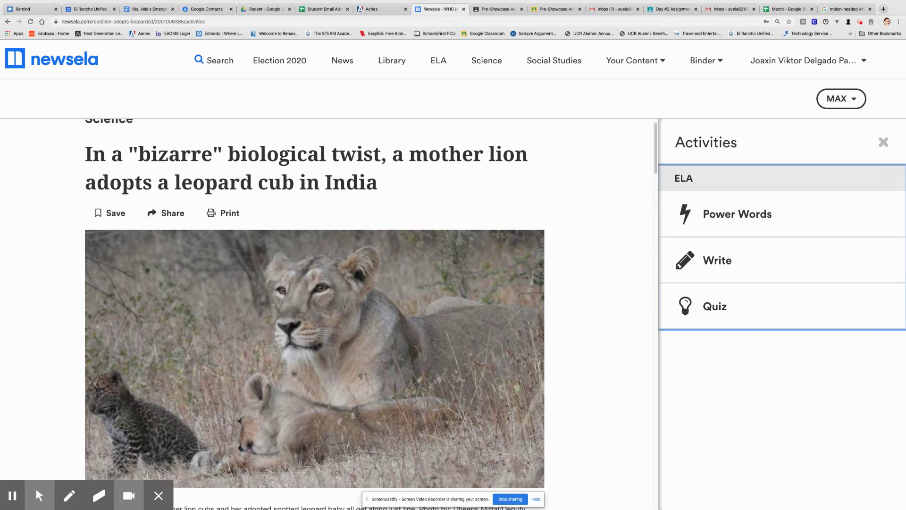